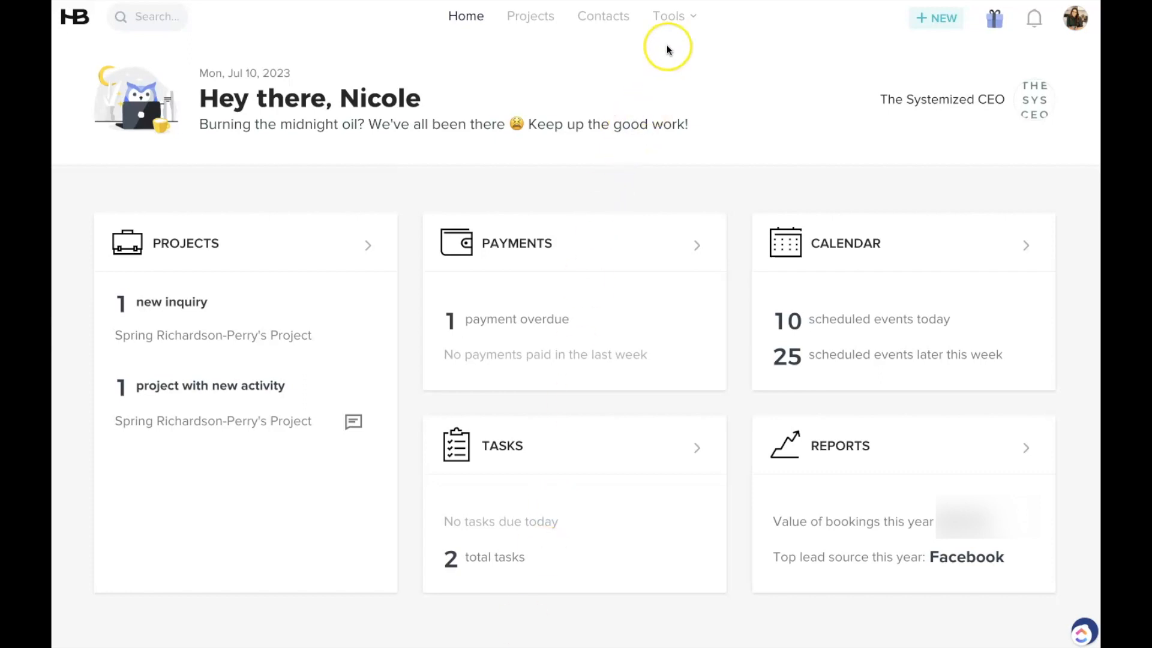
# Open the Scheduler and look over the existing session types and the availability overview
pyautogui.click(687, 21)
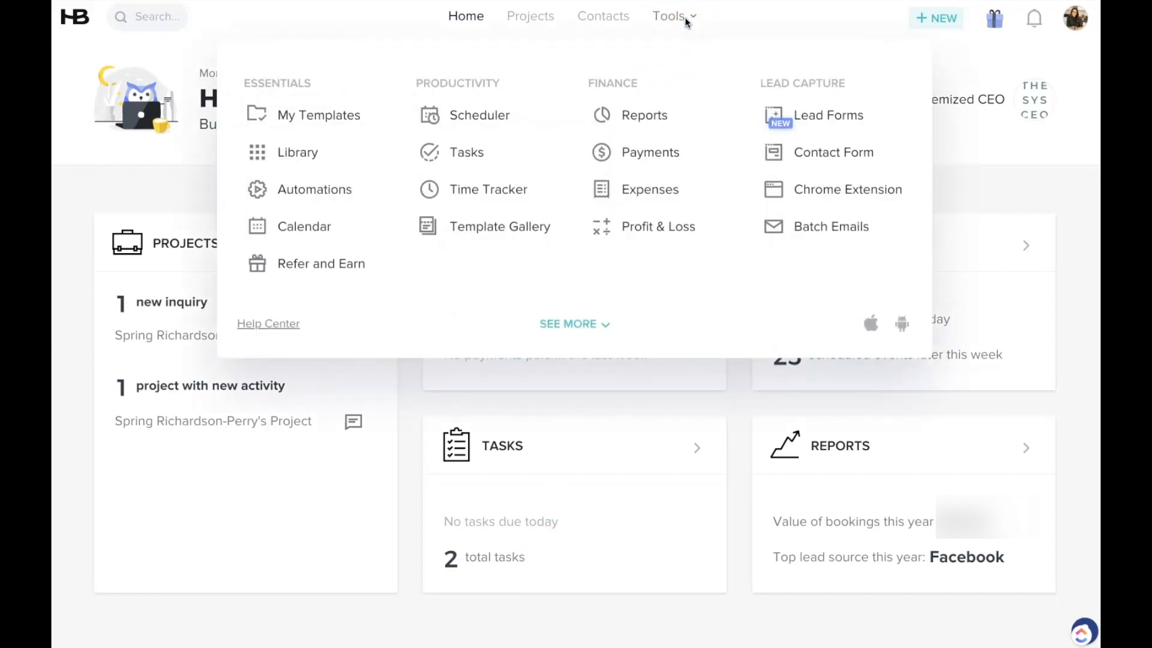
pyautogui.click(480, 124)
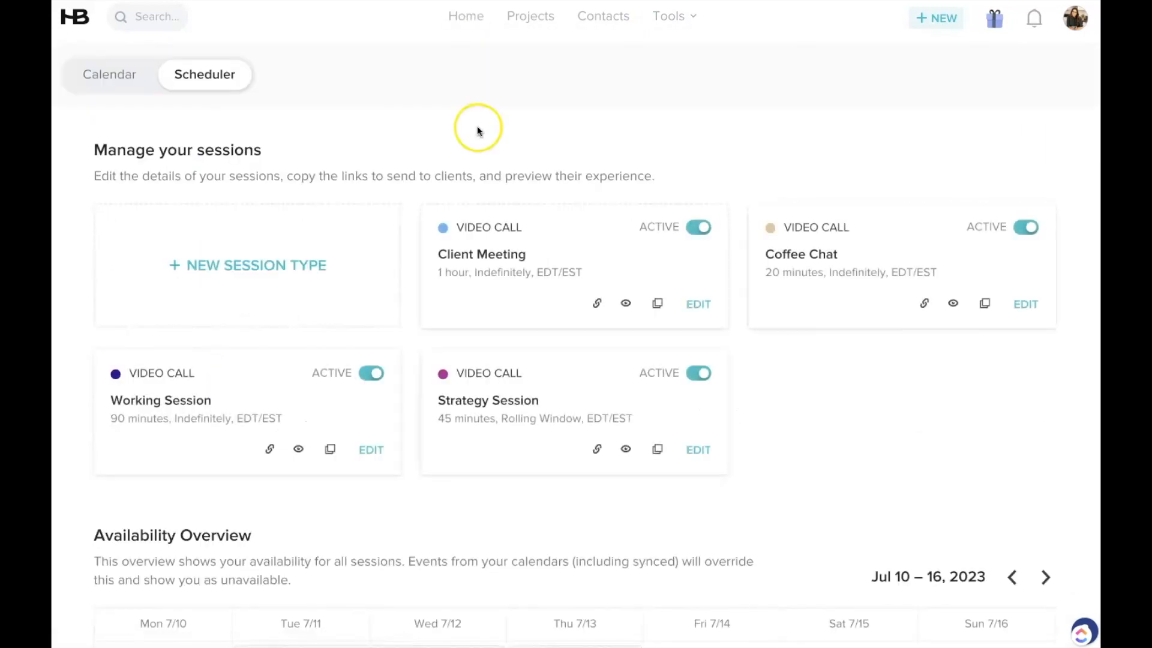
pyautogui.scroll(-2, 492, 120)
pyautogui.scroll(2, 491, 114)
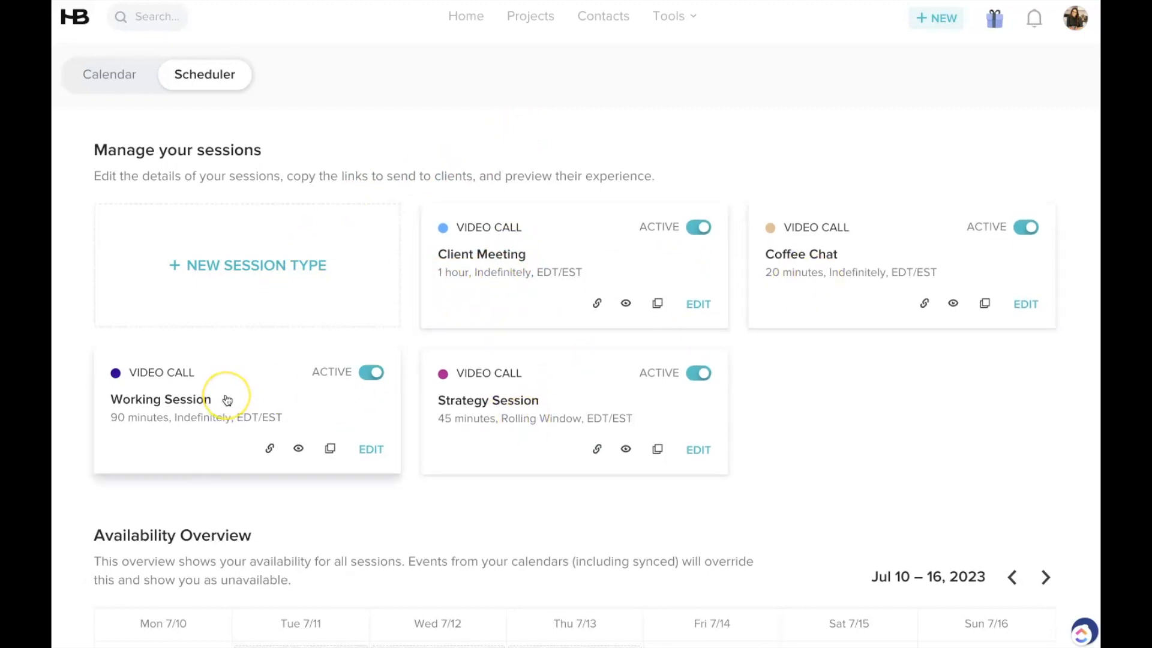
pyautogui.scroll(-1, 234, 396)
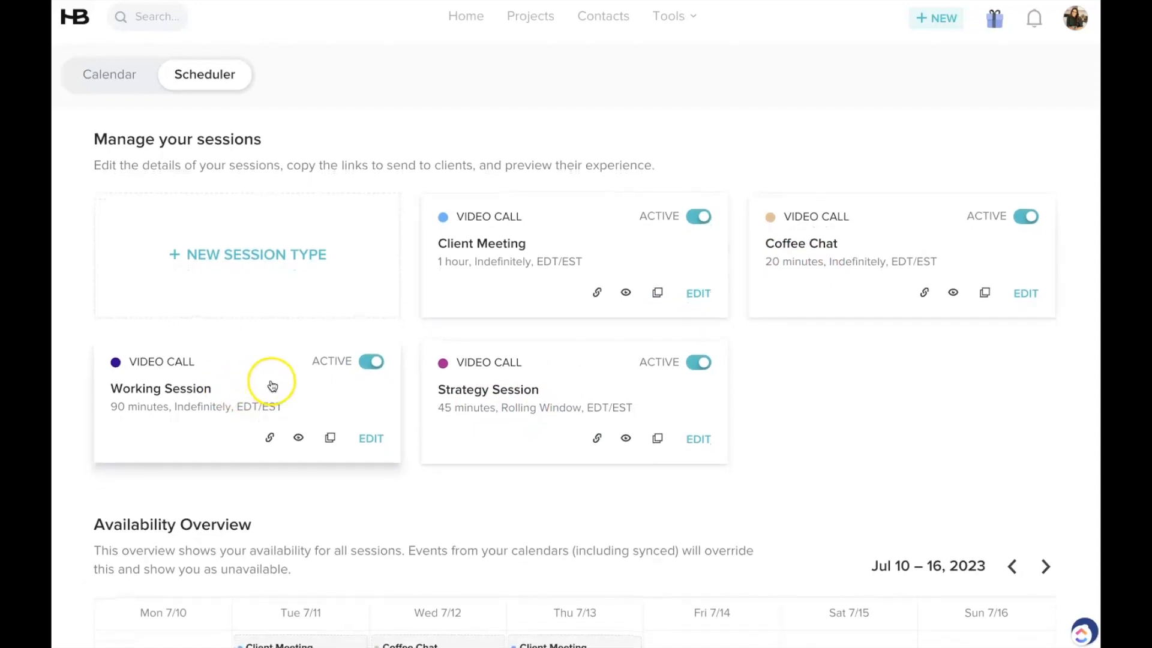
pyautogui.scroll(1, 282, 395)
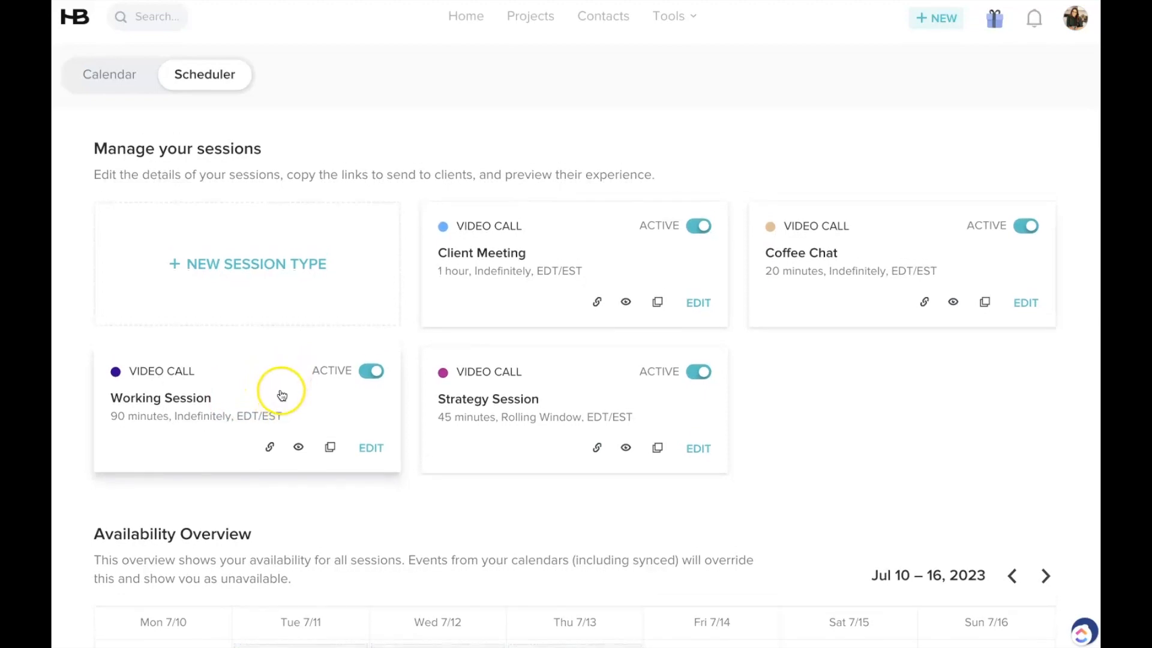
# Switch to the calendar view and review the Google calendar sync settings, including the calendars selected for import
pyautogui.click(109, 84)
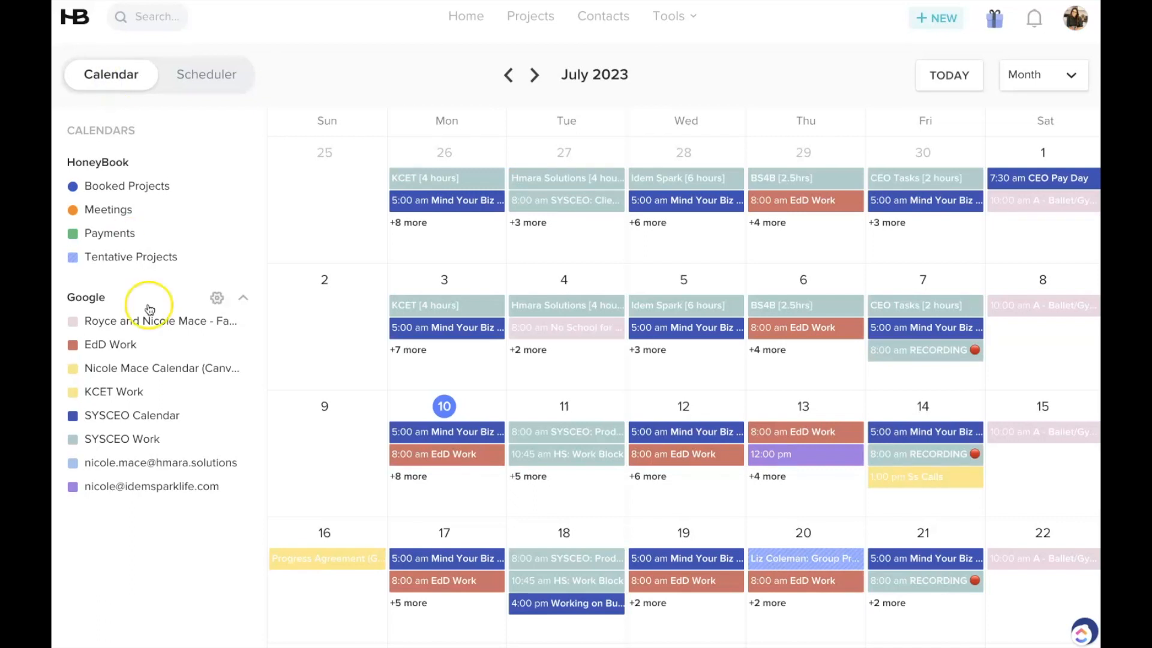
pyautogui.click(217, 299)
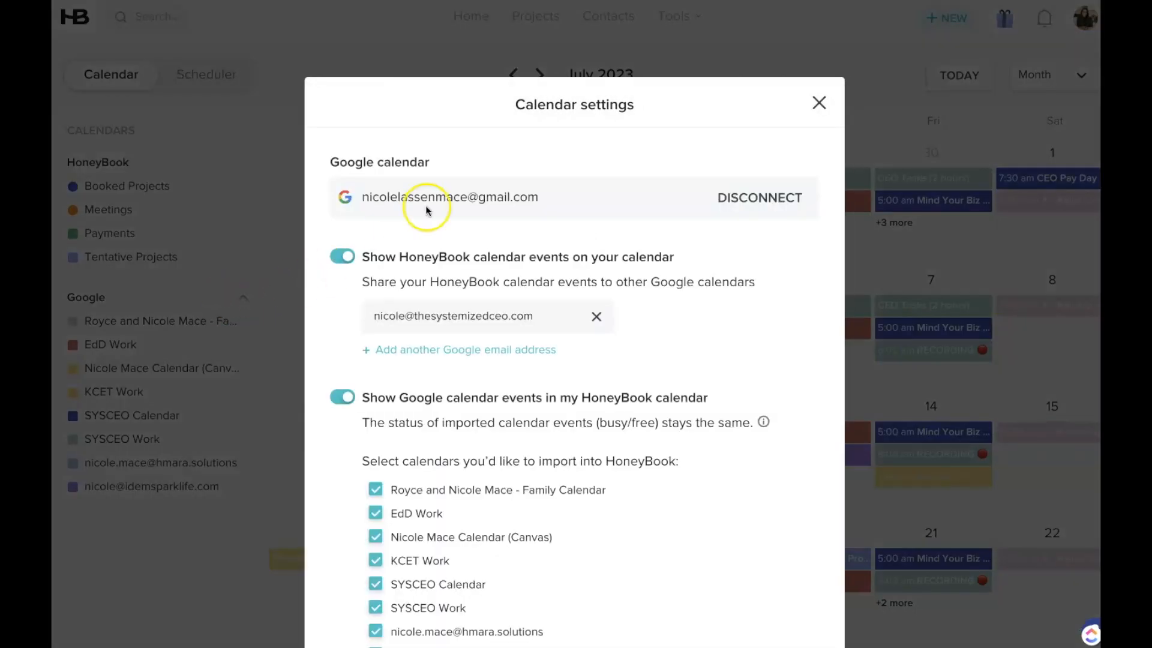
pyautogui.scroll(-5, 763, 442)
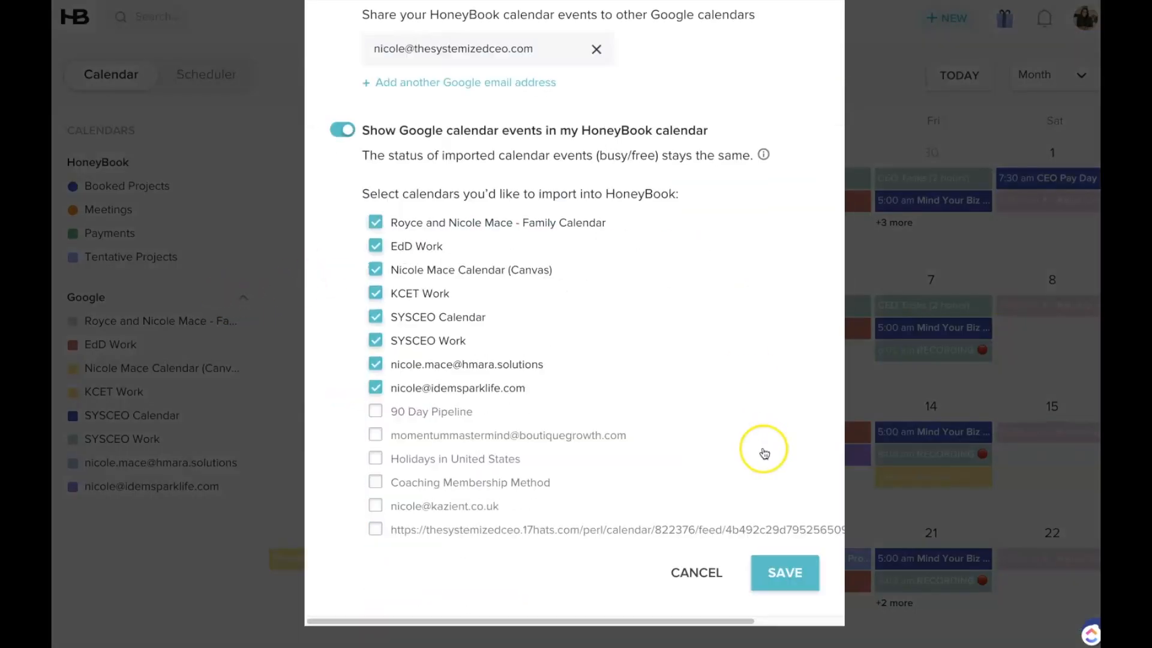
pyautogui.scroll(5, 764, 453)
pyautogui.click(819, 103)
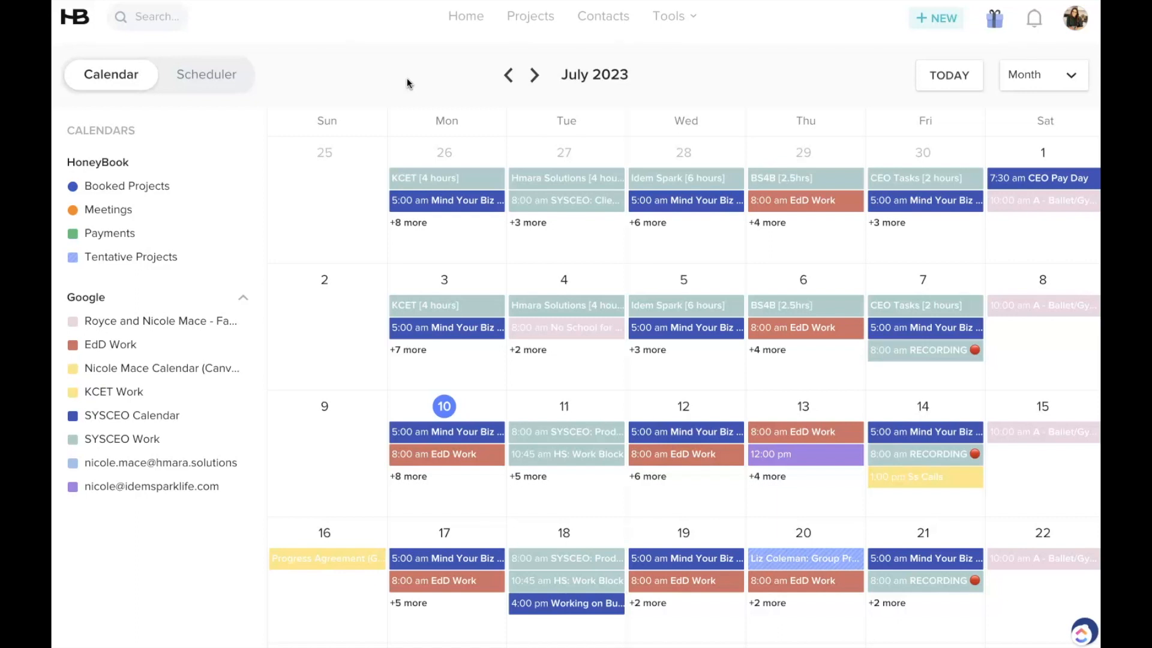
# Return to the Scheduler and start a new session type
pyautogui.click(210, 77)
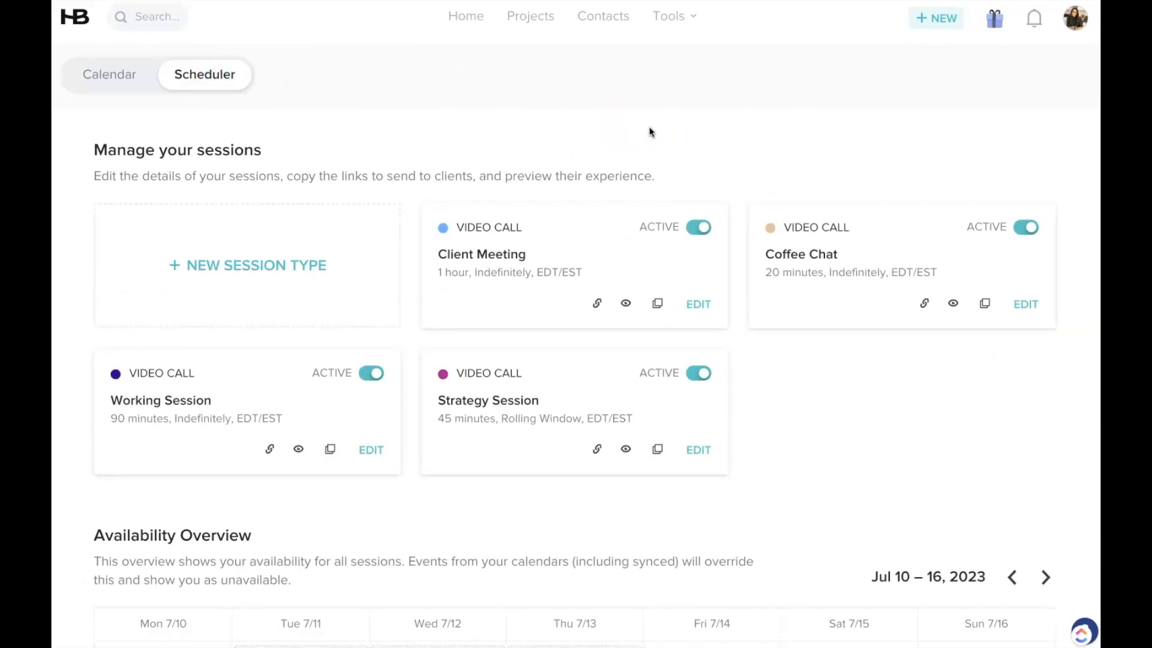
pyautogui.scroll(-1, 650, 152)
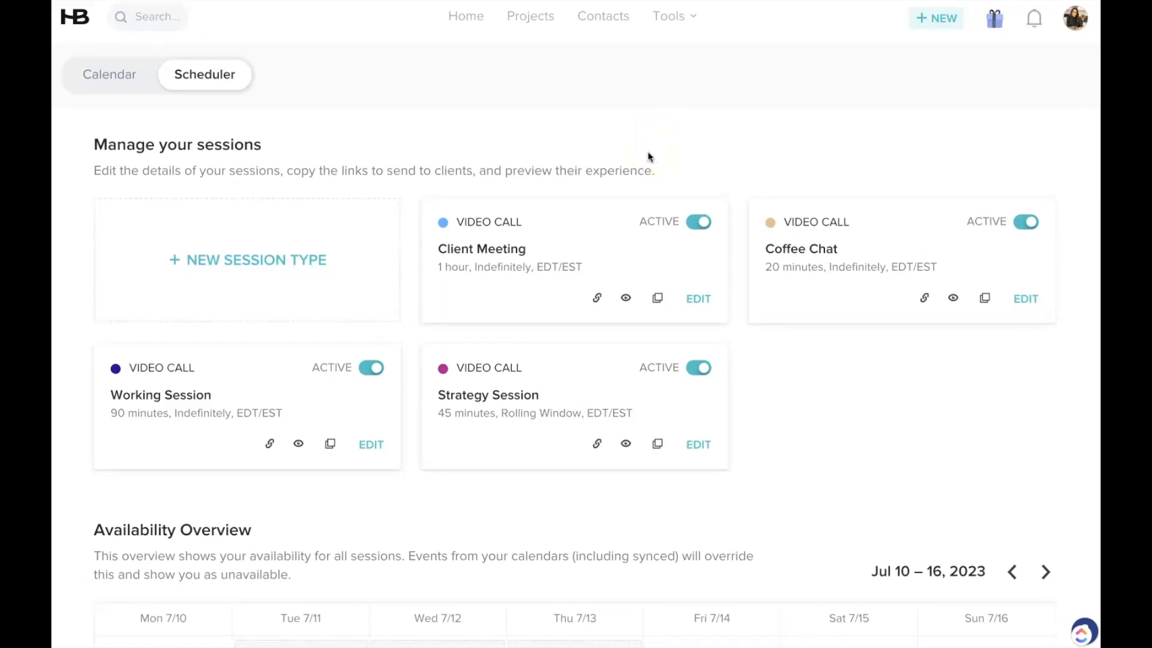
pyautogui.click(267, 262)
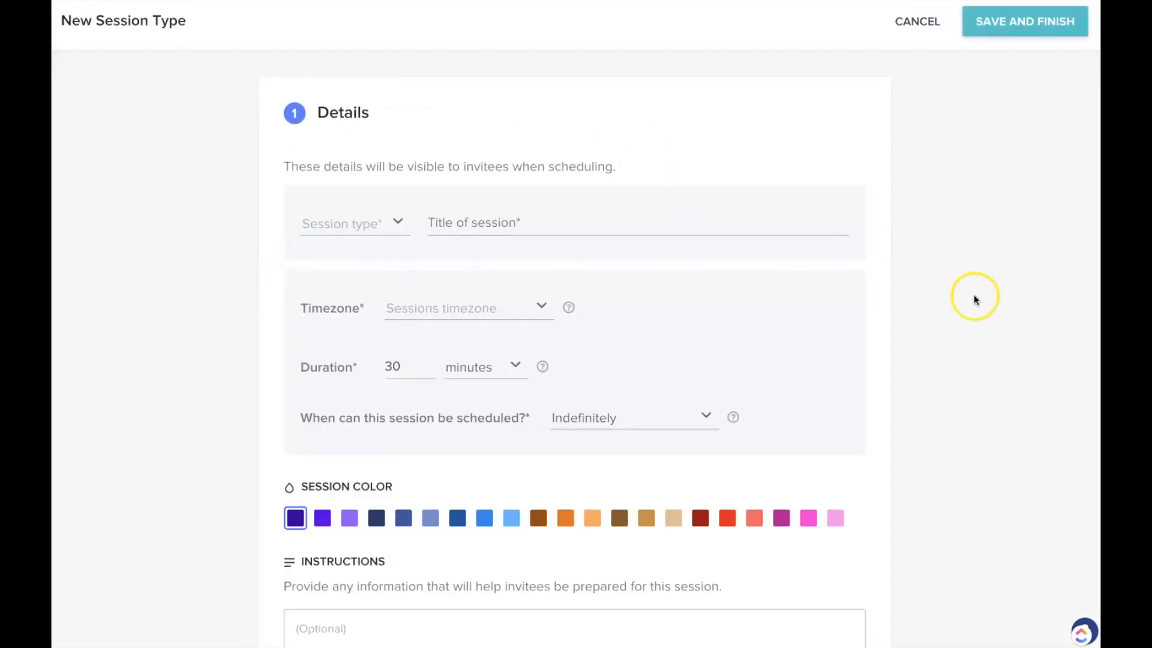
# Make the session a Video session titled "Example" and choose Zoom as the video type
pyautogui.scroll(-1, 930, 387)
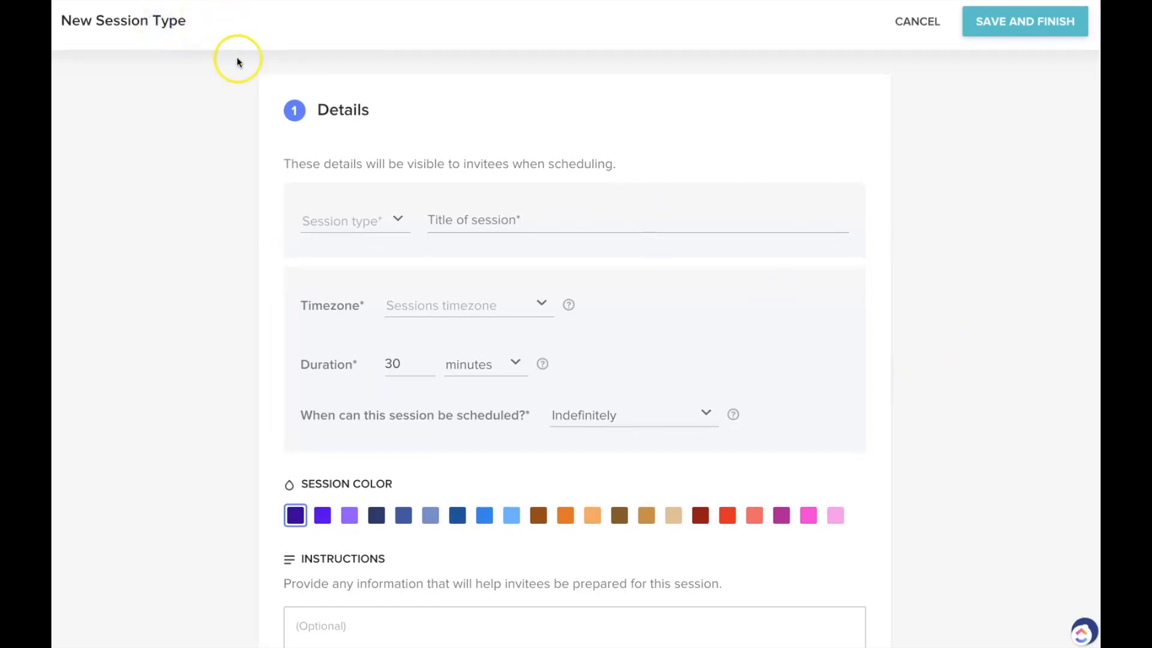
pyautogui.click(463, 220)
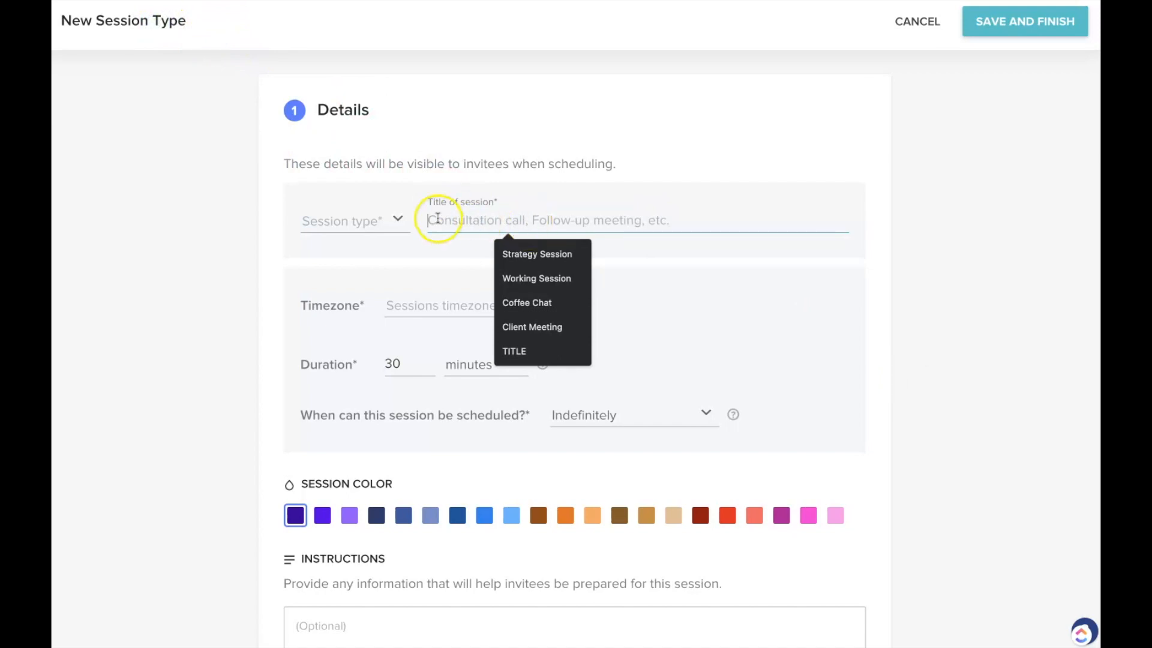
pyautogui.click(369, 229)
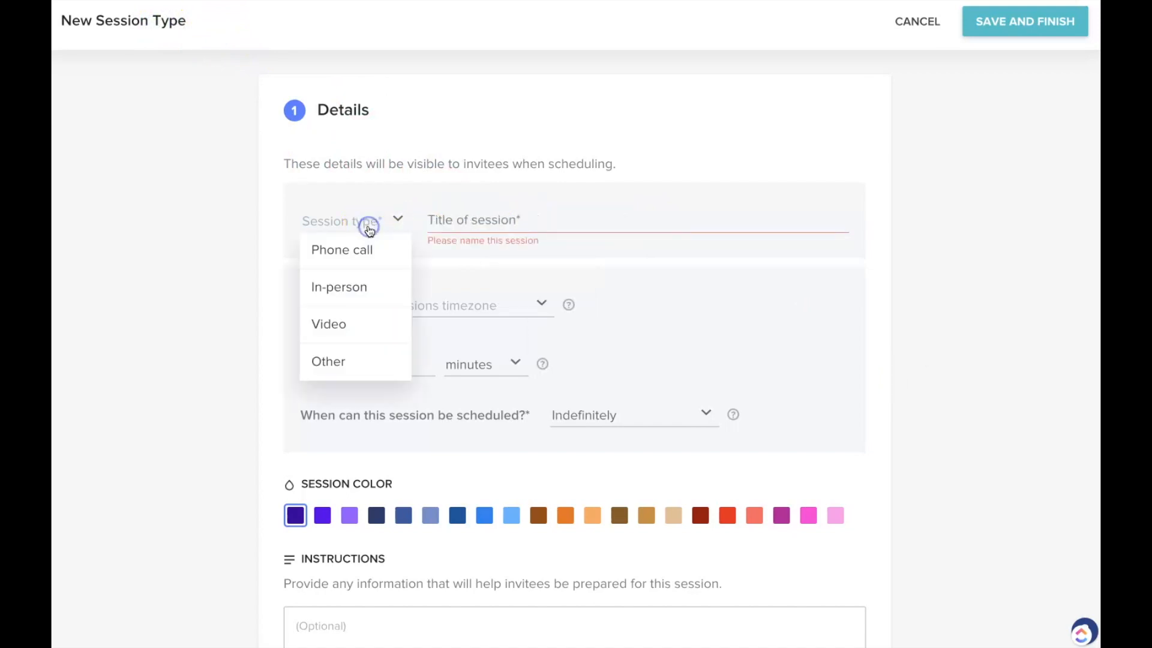
pyautogui.click(340, 324)
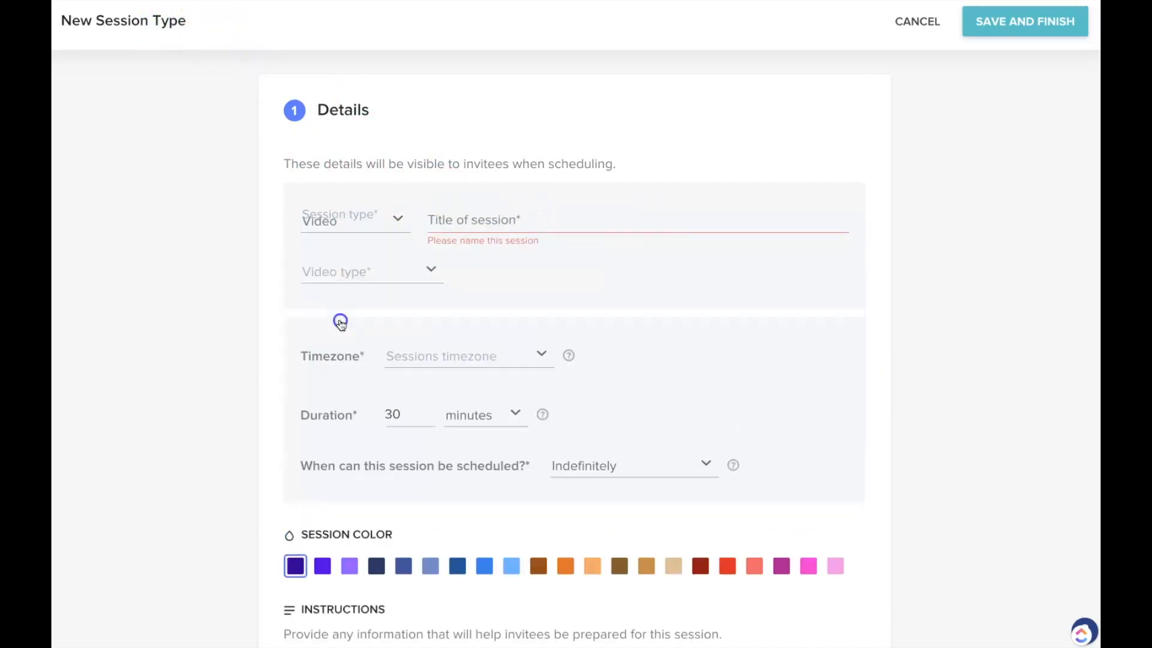
pyautogui.click(533, 218)
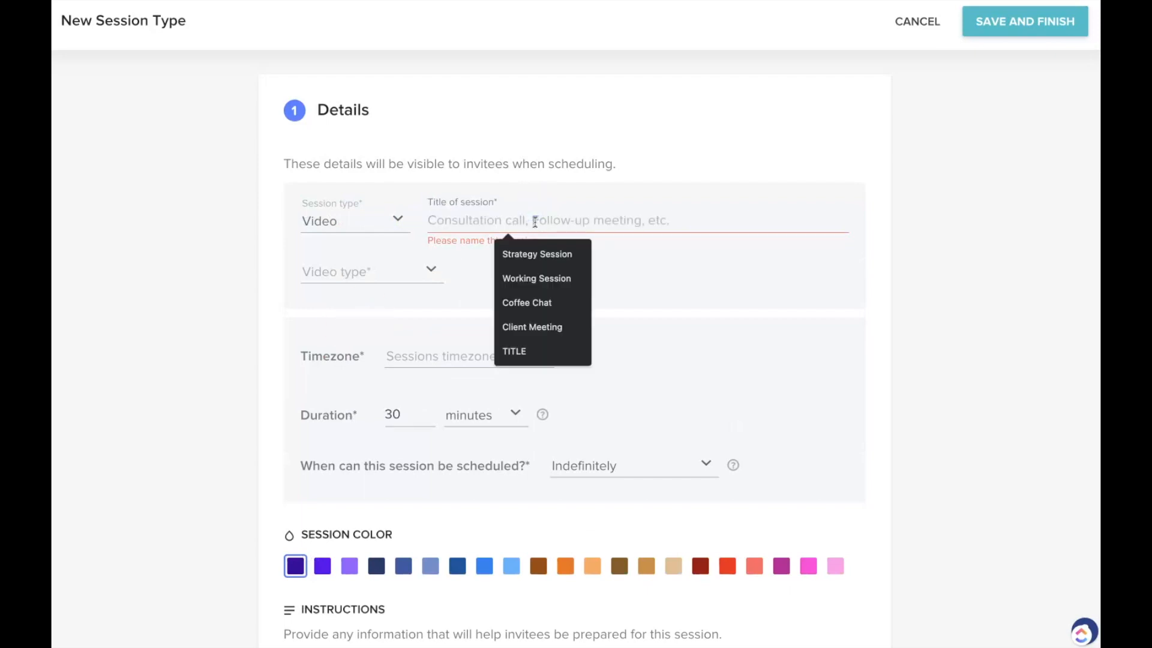
pyautogui.write('Example')
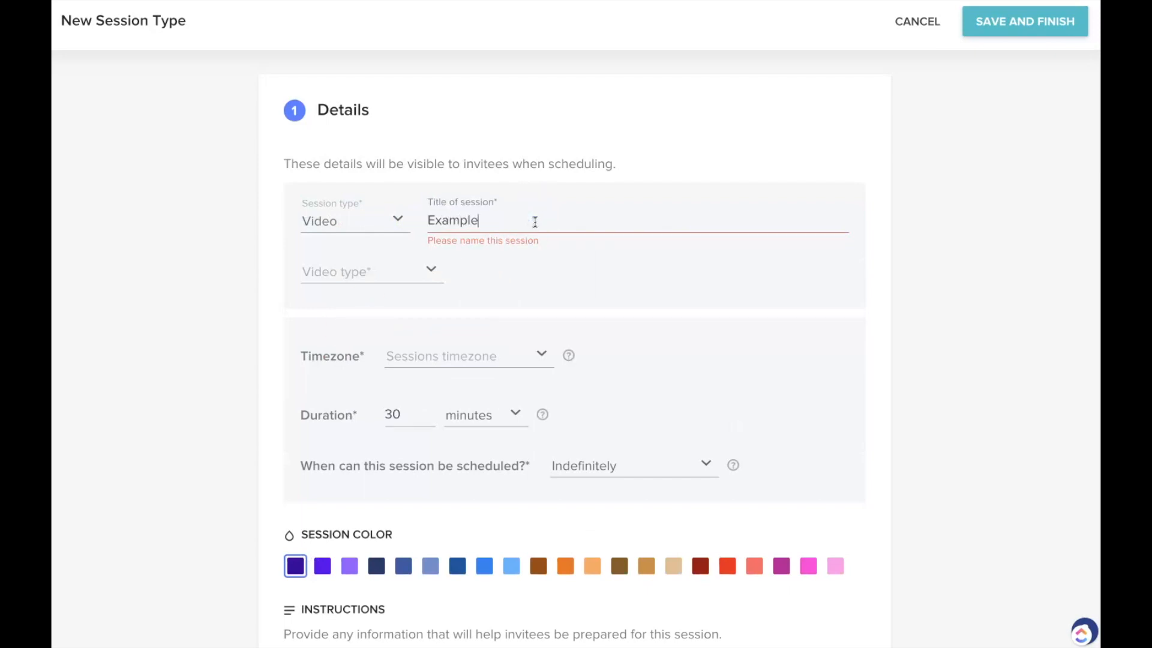
pyautogui.click(219, 295)
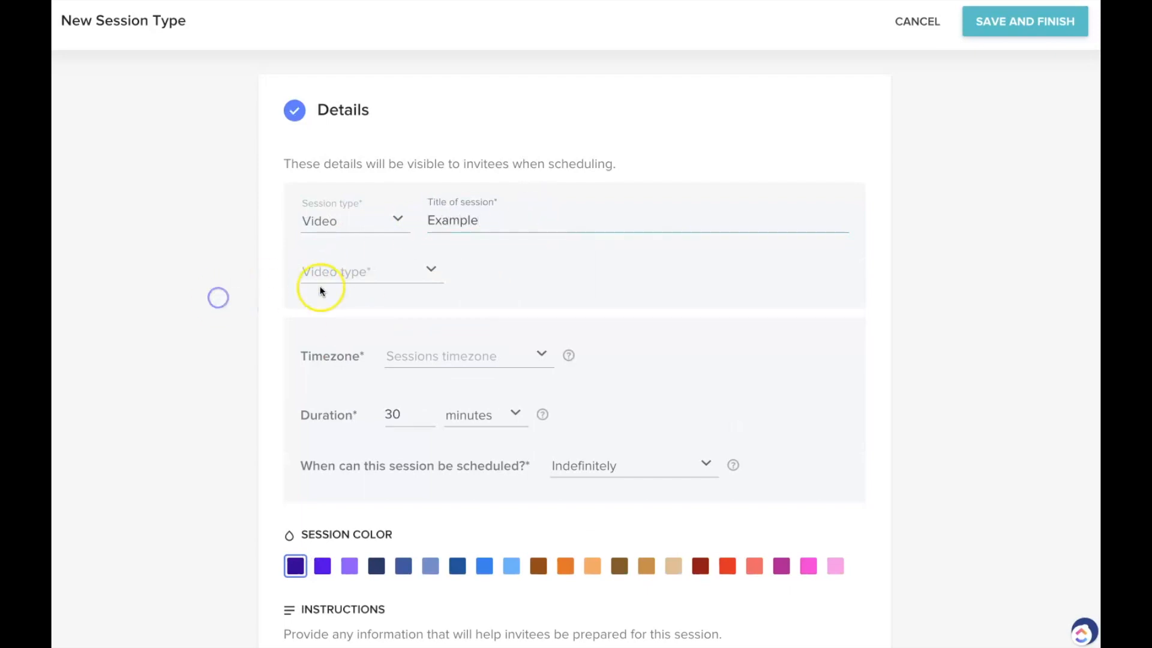
pyautogui.click(383, 275)
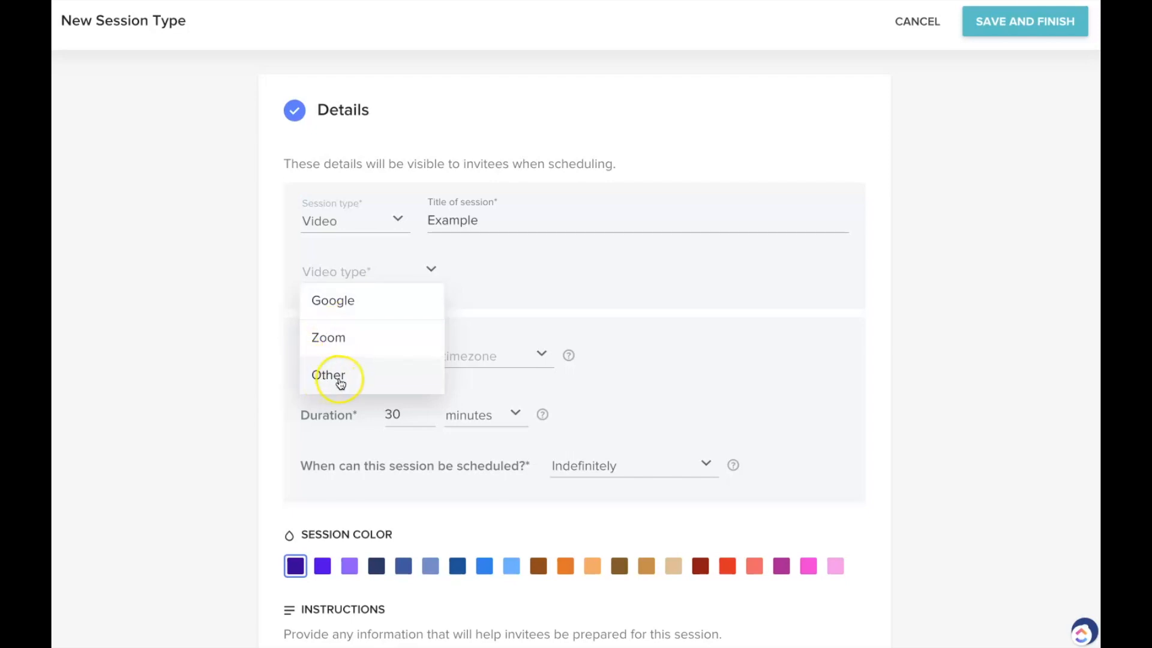
pyautogui.click(328, 337)
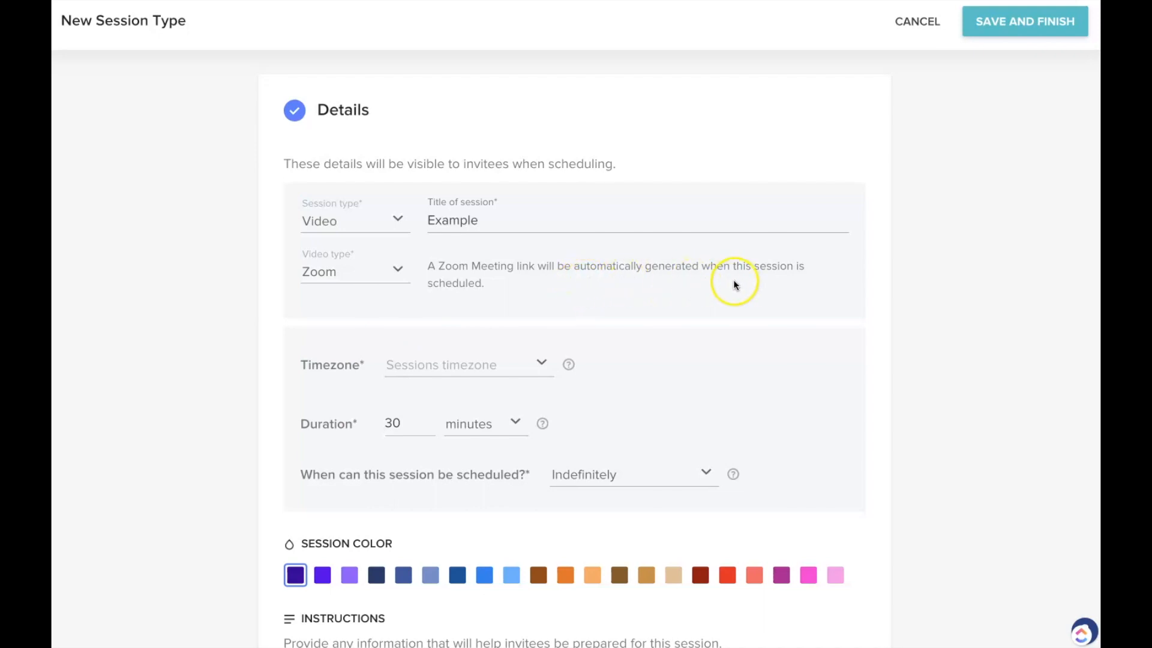
# Set the session's timezone to EDT/EST
pyautogui.scroll(-2, 875, 378)
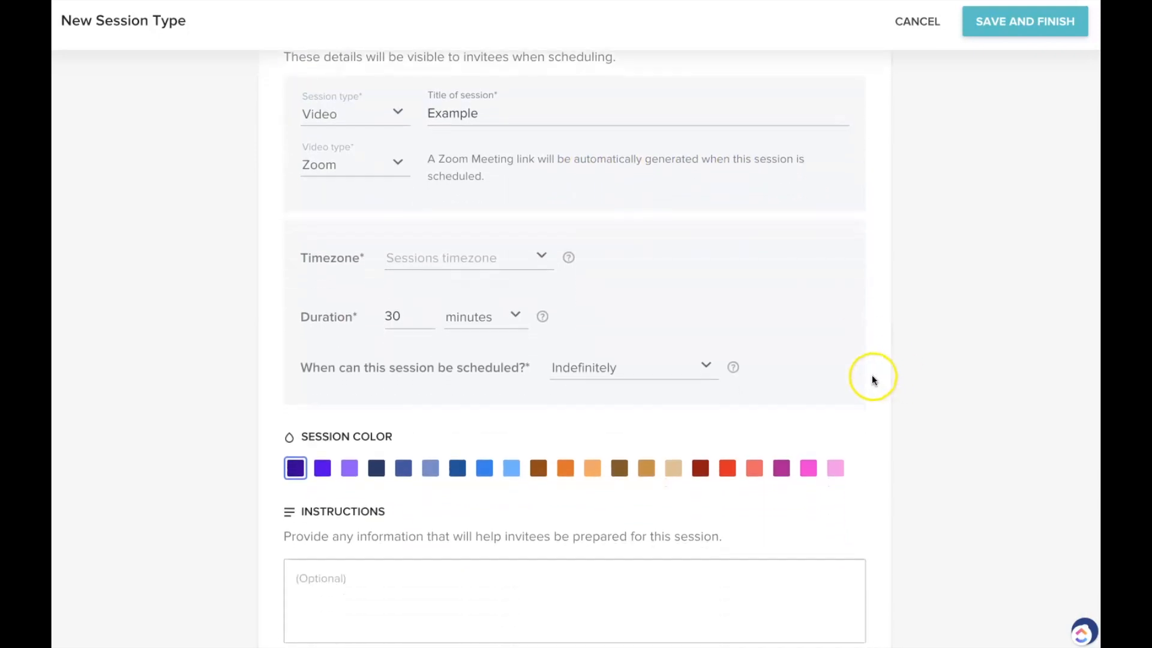
pyautogui.click(506, 255)
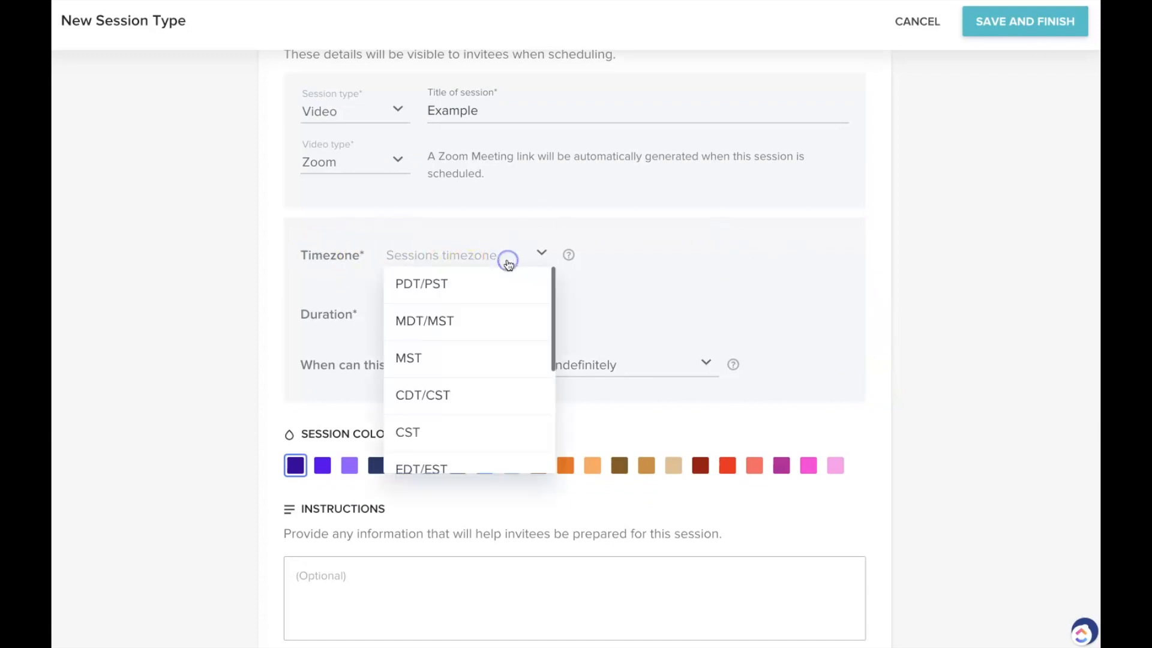
pyautogui.click(482, 452)
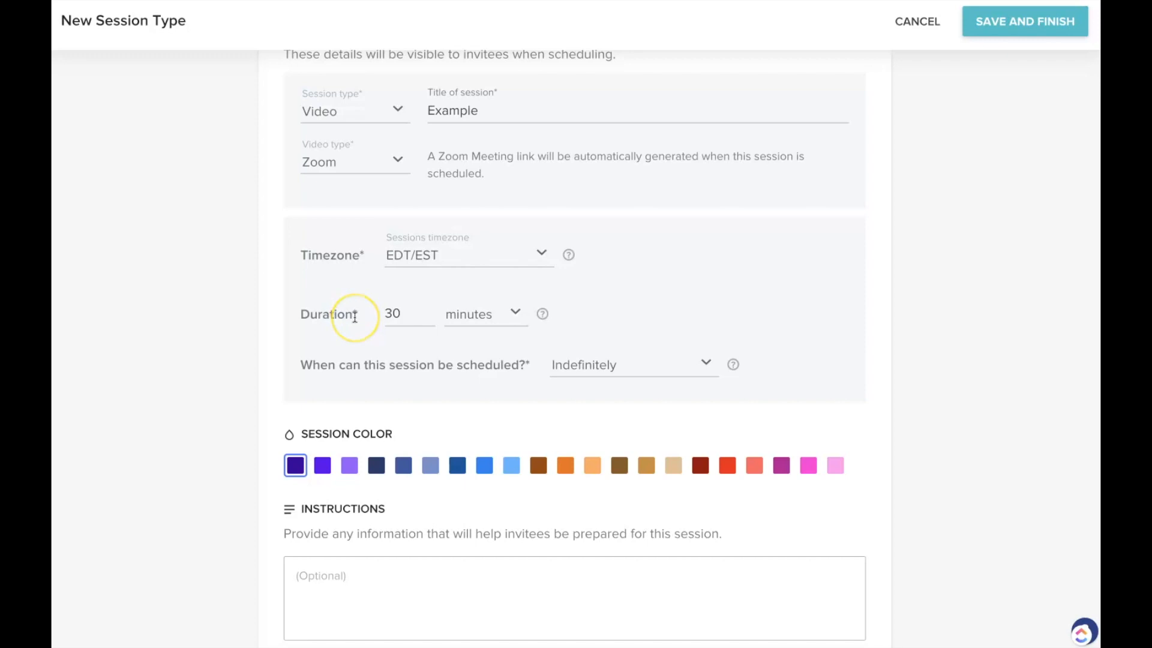
# Examine the available duration units and the choices for when the session can be scheduled
pyautogui.click(423, 311)
pyautogui.click(508, 315)
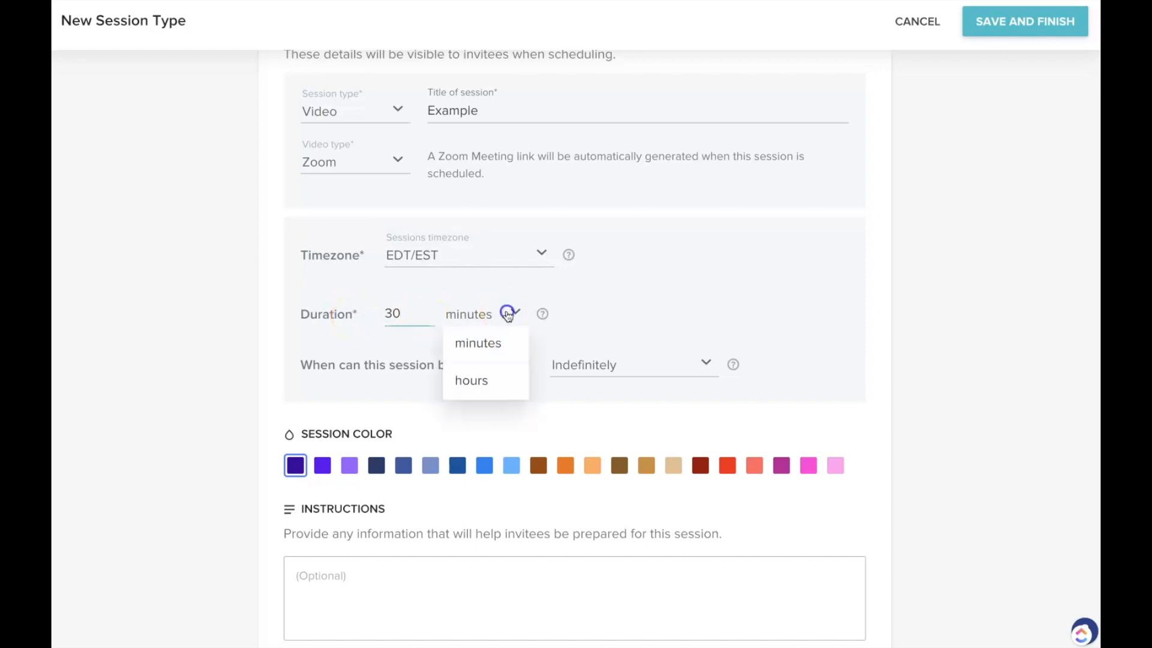
pyautogui.click(675, 325)
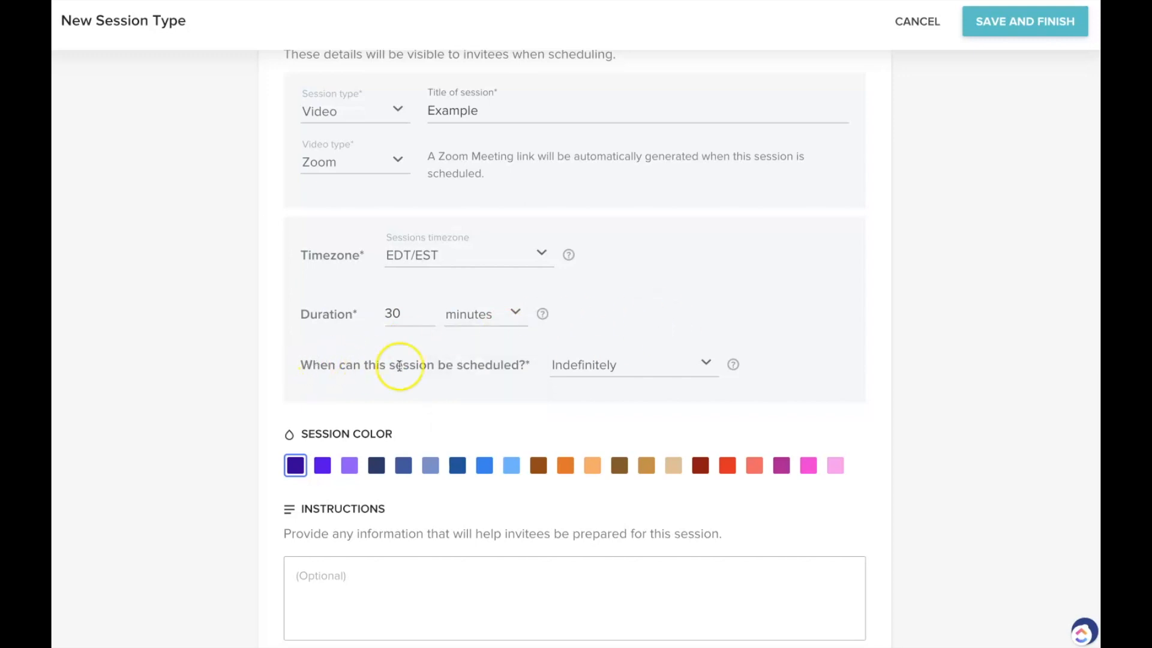
pyautogui.click(661, 367)
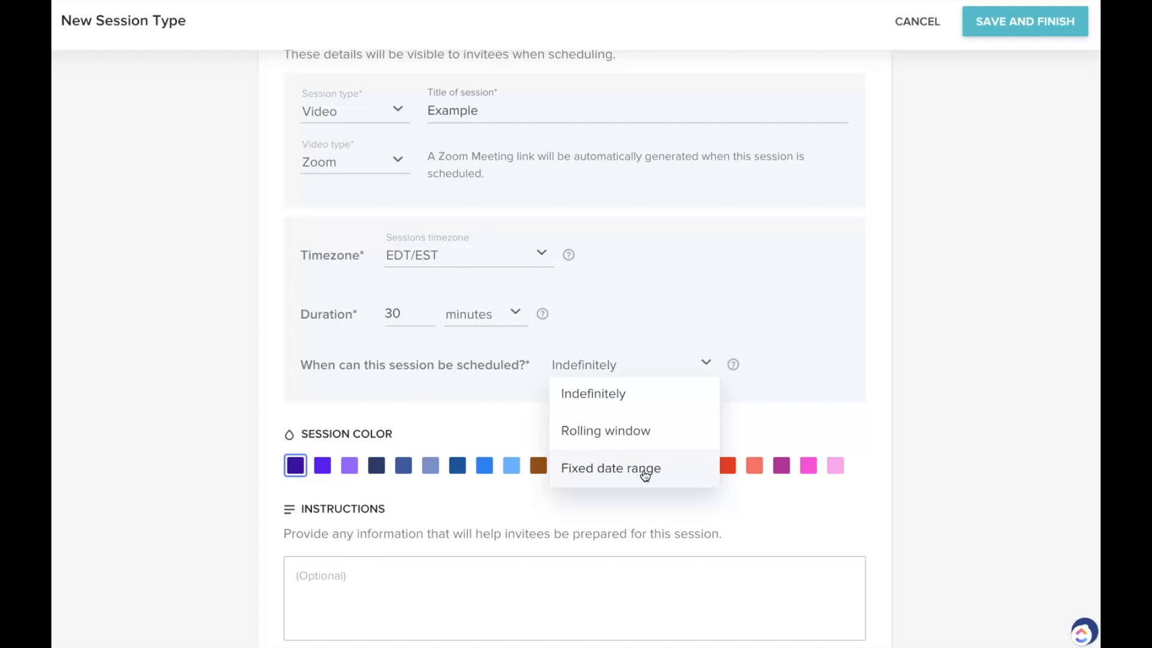
pyautogui.click(775, 397)
# Give the session the light pink color and enter "Instructions" as the instructions for invitees
pyautogui.scroll(-2, 672, 468)
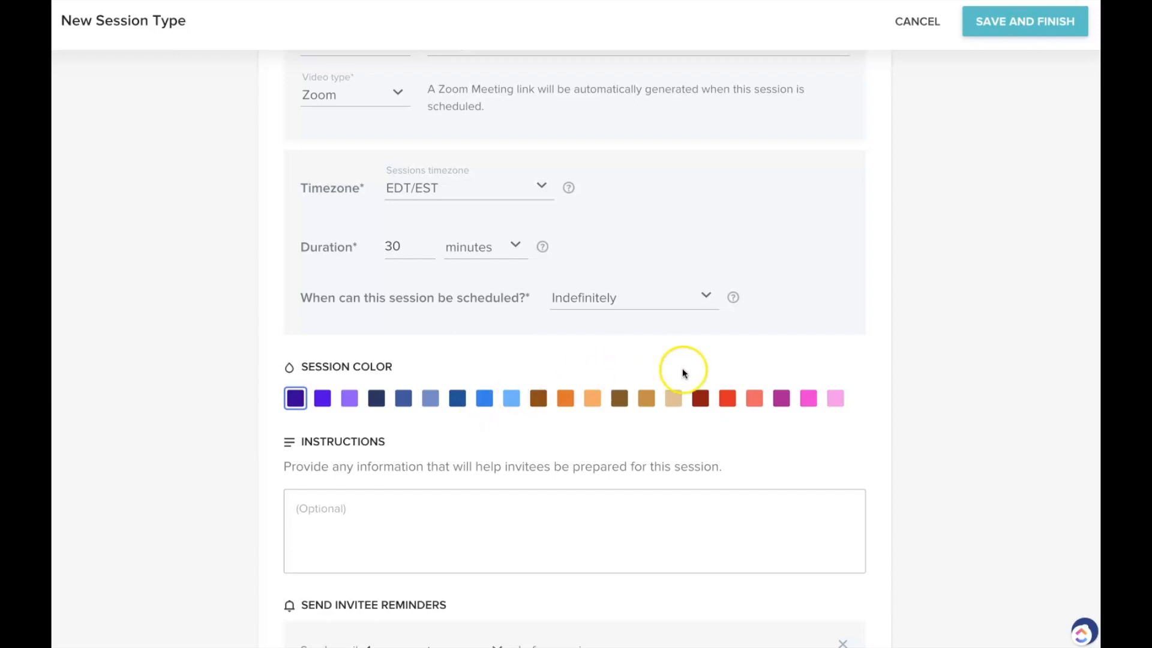
pyautogui.click(834, 399)
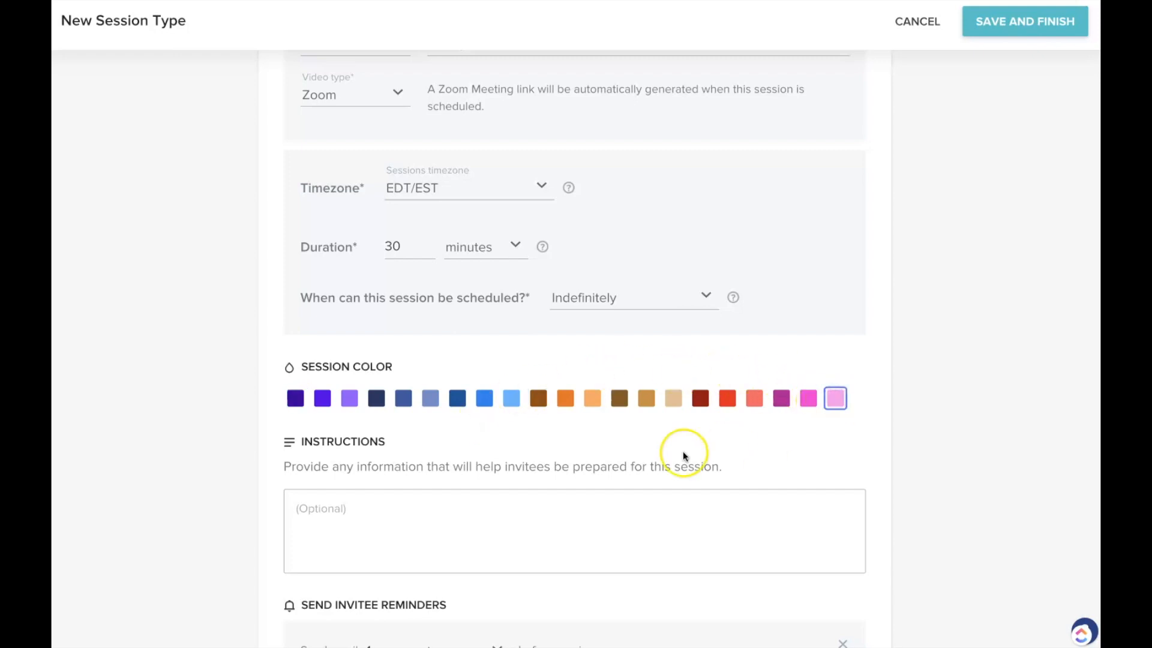
pyautogui.scroll(-2, 682, 456)
pyautogui.click(350, 414)
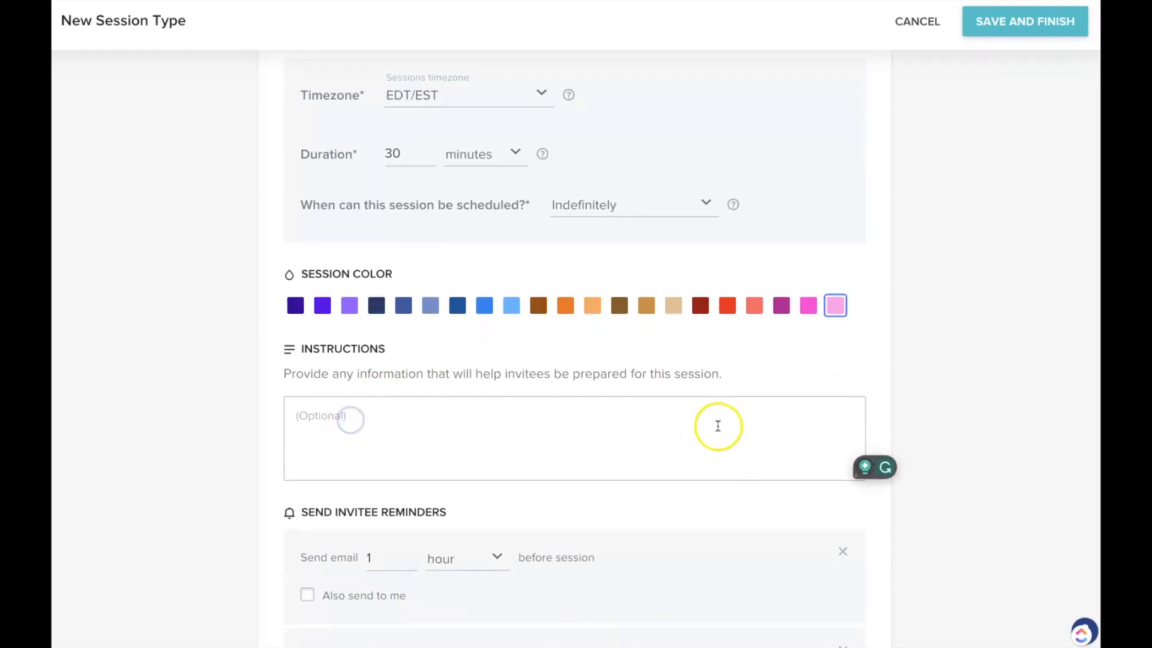
pyautogui.scroll(-2, 717, 427)
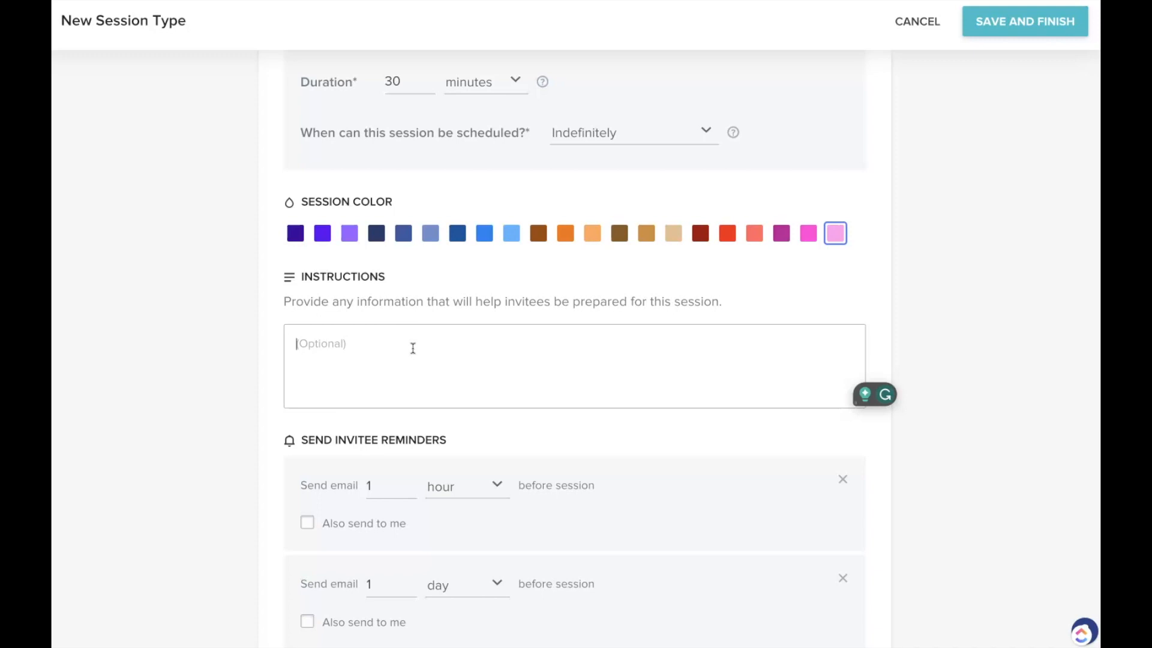
pyautogui.write('Instructions')
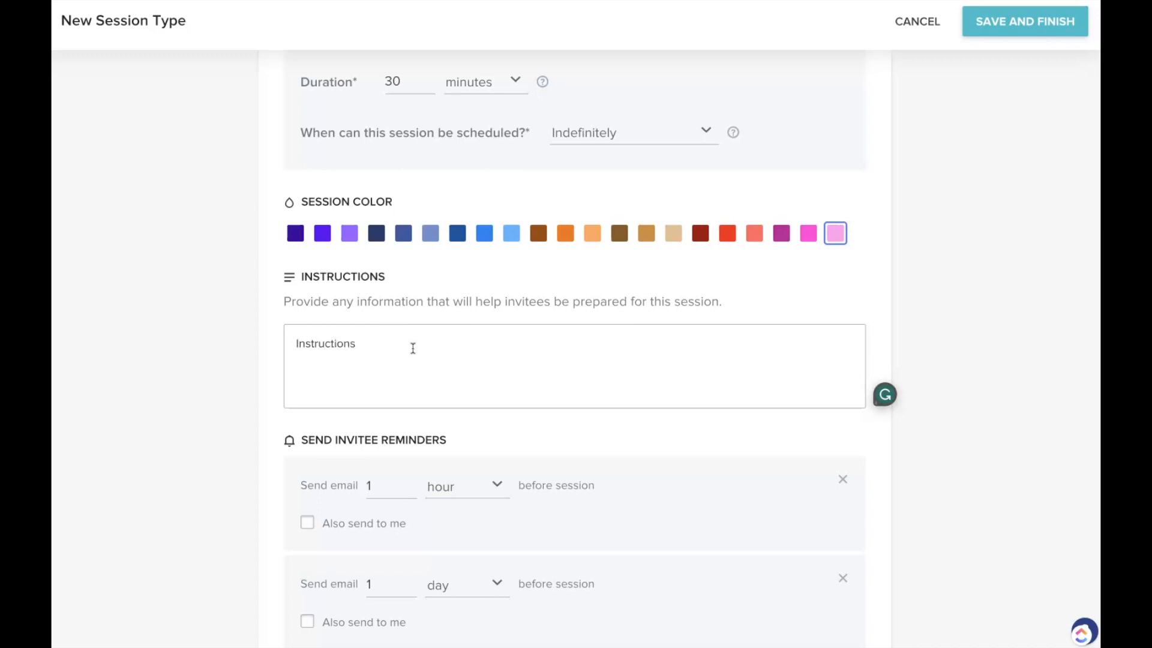
pyautogui.click(296, 398)
# Set the first invitee reminder email to go out 10 minutes before the session
pyautogui.scroll(-4, 240, 445)
pyautogui.click(361, 118)
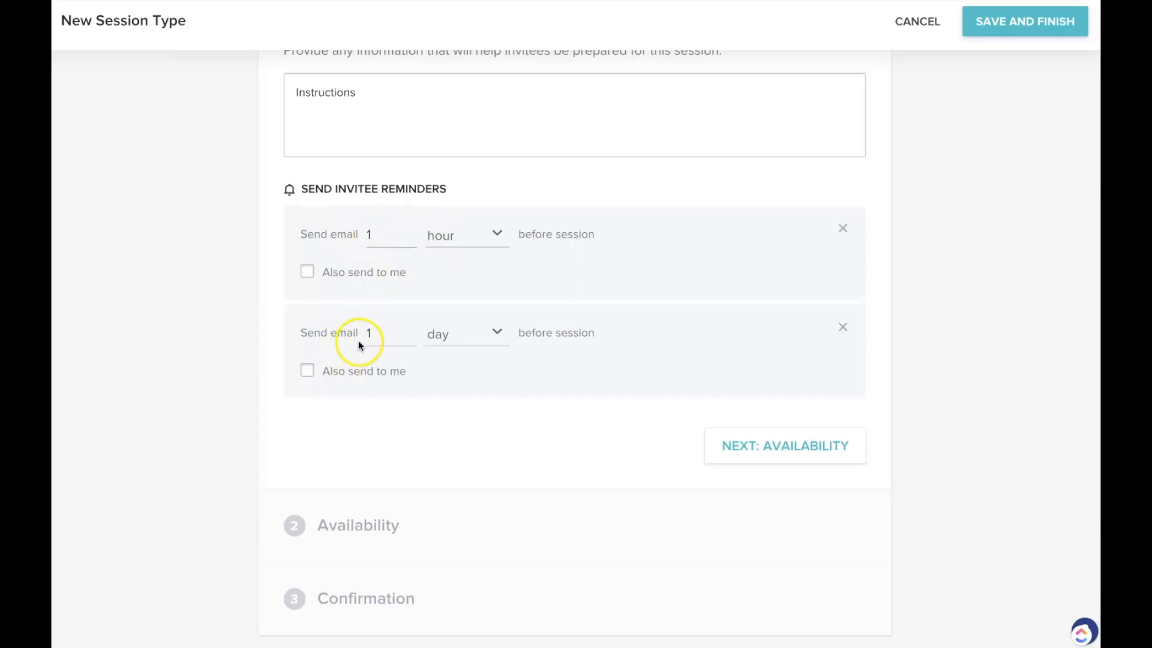
pyautogui.click(378, 234)
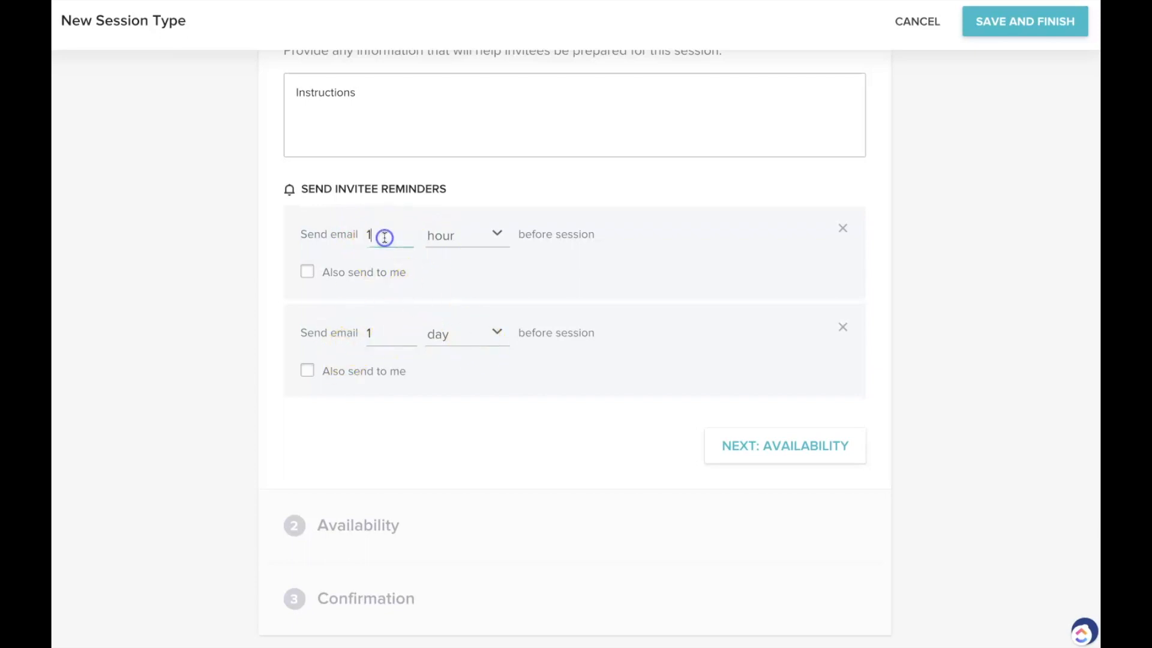
pyautogui.click(470, 239)
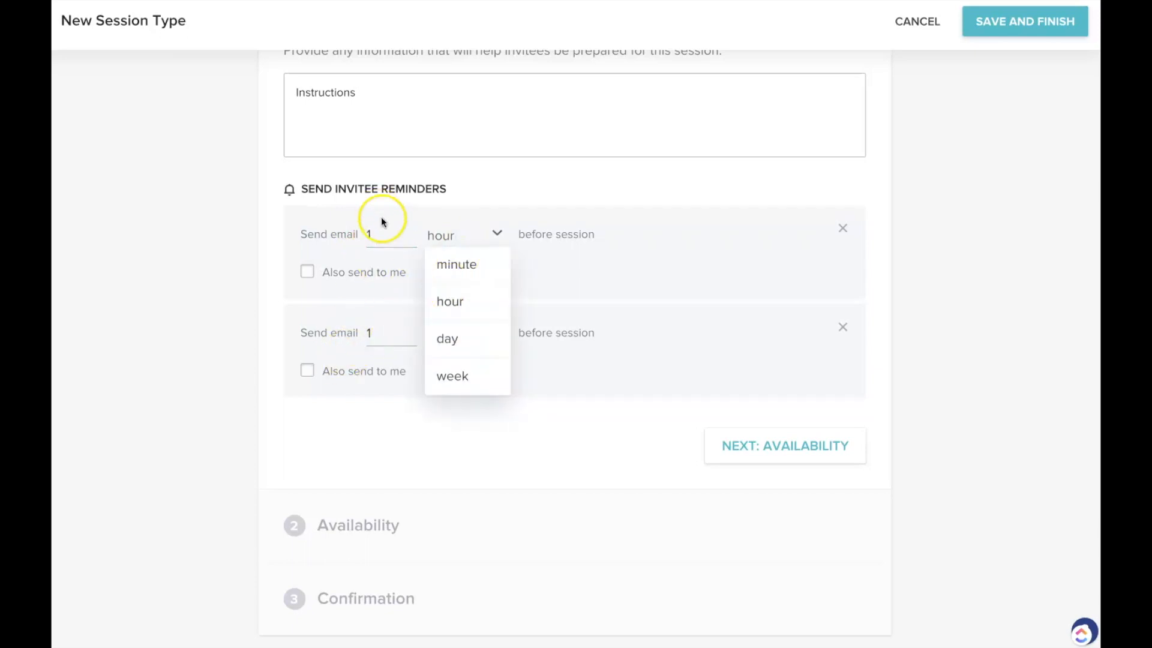
pyautogui.click(387, 239)
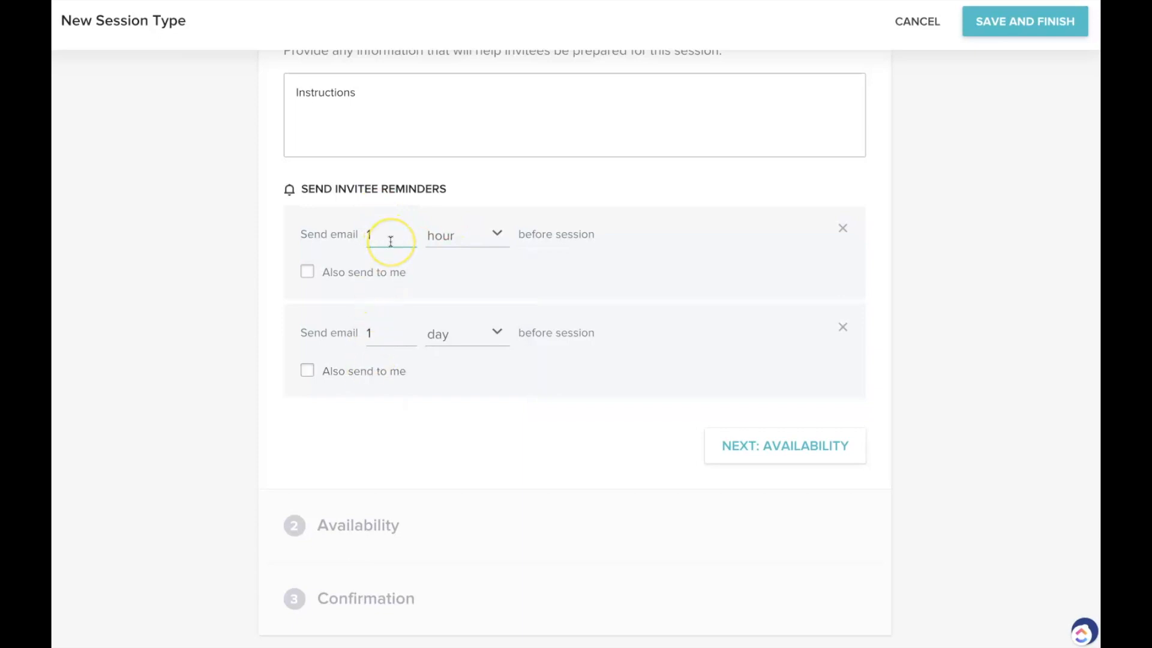
pyautogui.write('0')
pyautogui.click(451, 236)
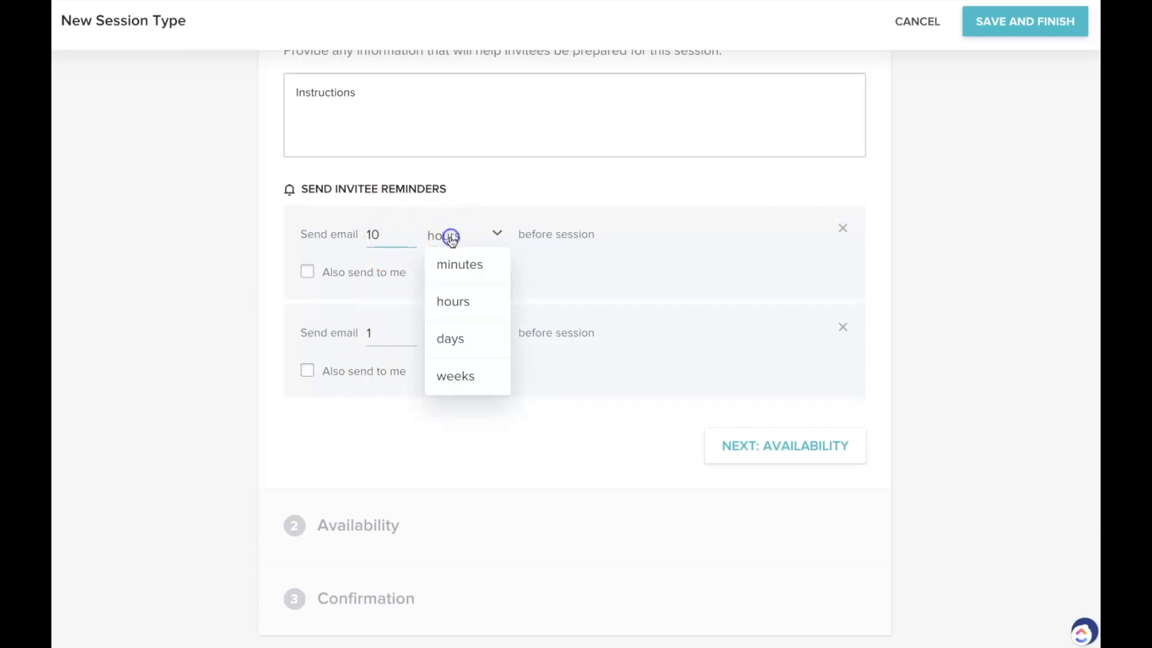
pyautogui.click(468, 259)
# Set the second invitee reminder to 1 hour before the session, and have the 10-minute reminder also sent to yourself
pyautogui.click(406, 333)
pyautogui.click(460, 334)
pyautogui.click(475, 388)
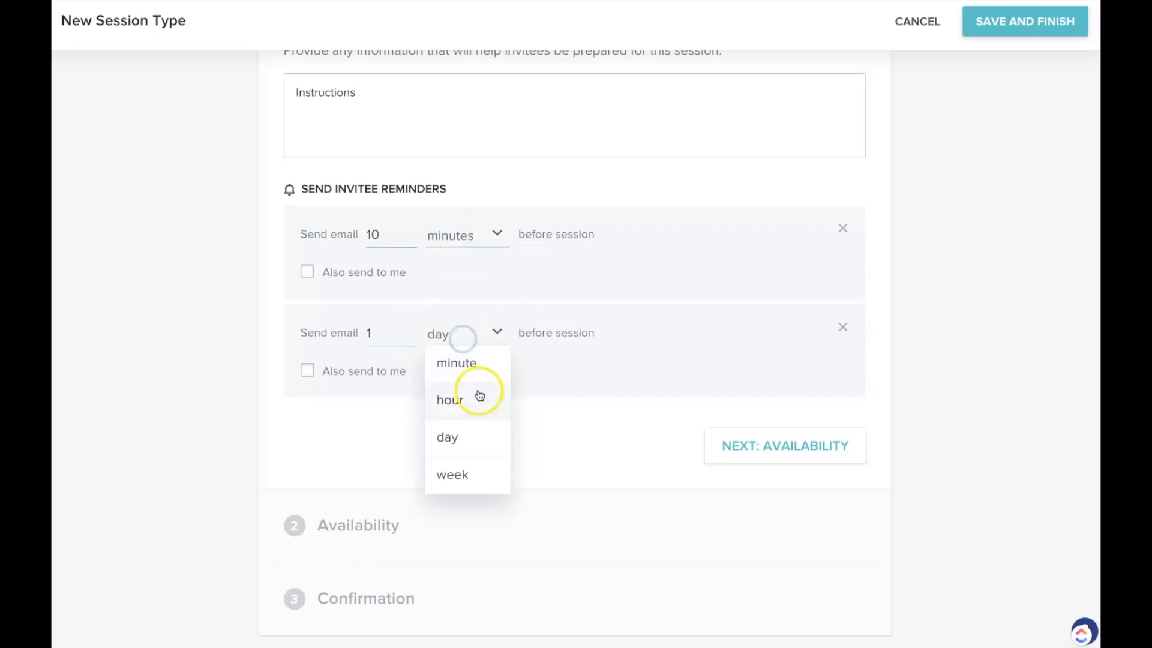
pyautogui.click(383, 337)
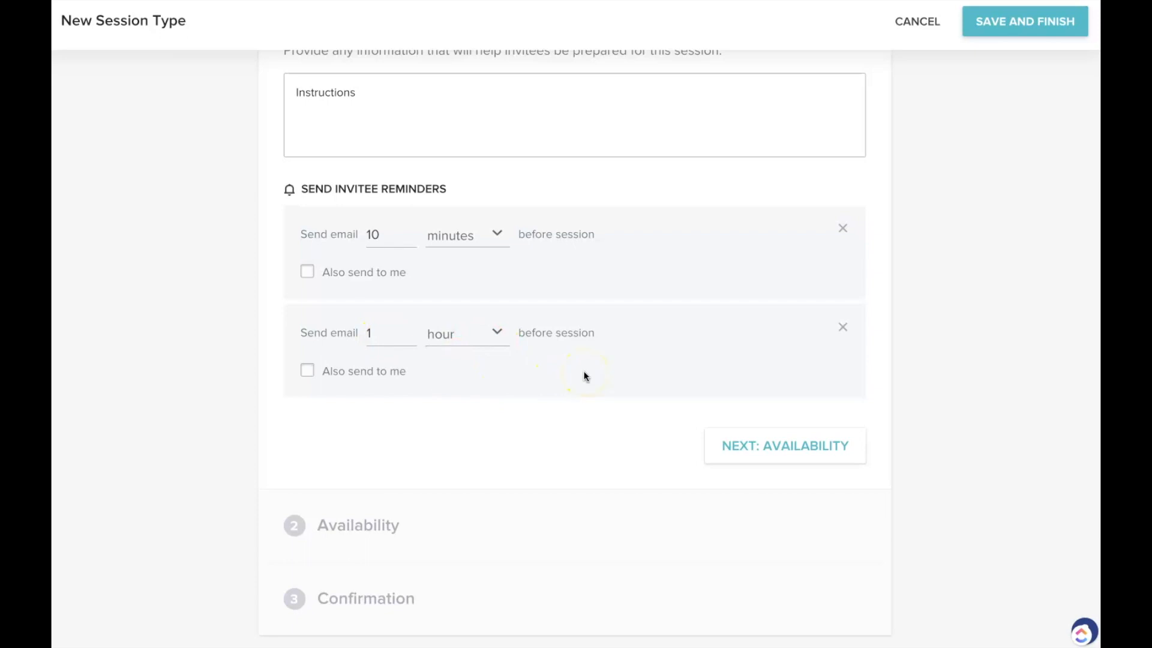
pyautogui.click(307, 273)
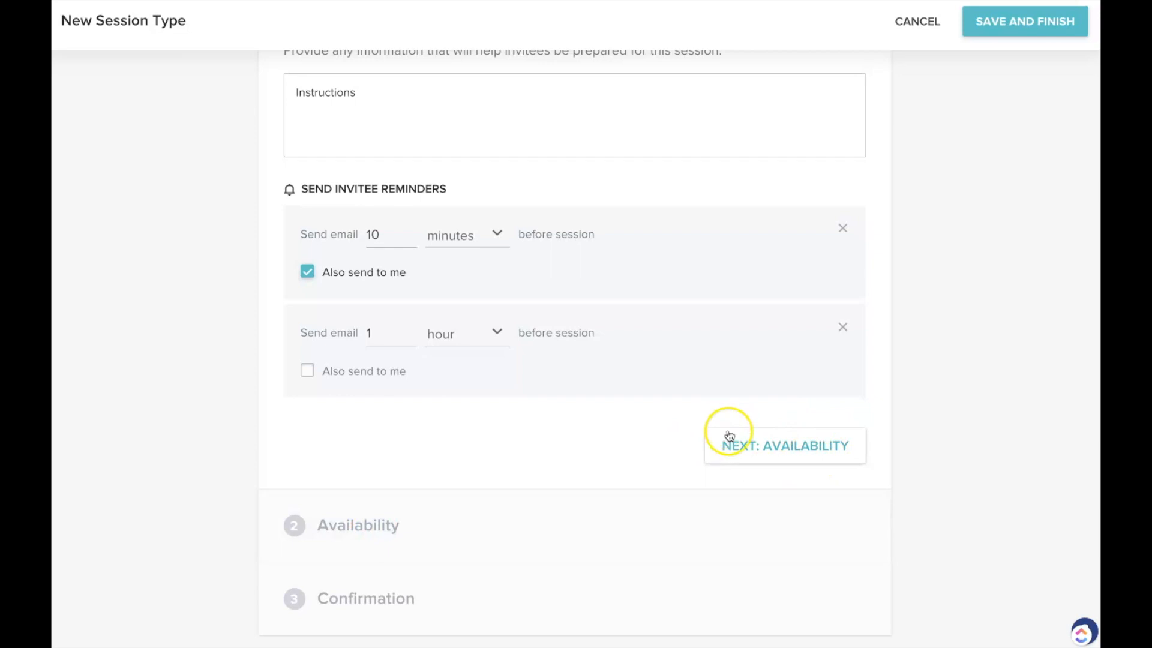
# Continue to the Availability section, remove the availability for all Mondays and save it
pyautogui.click(762, 453)
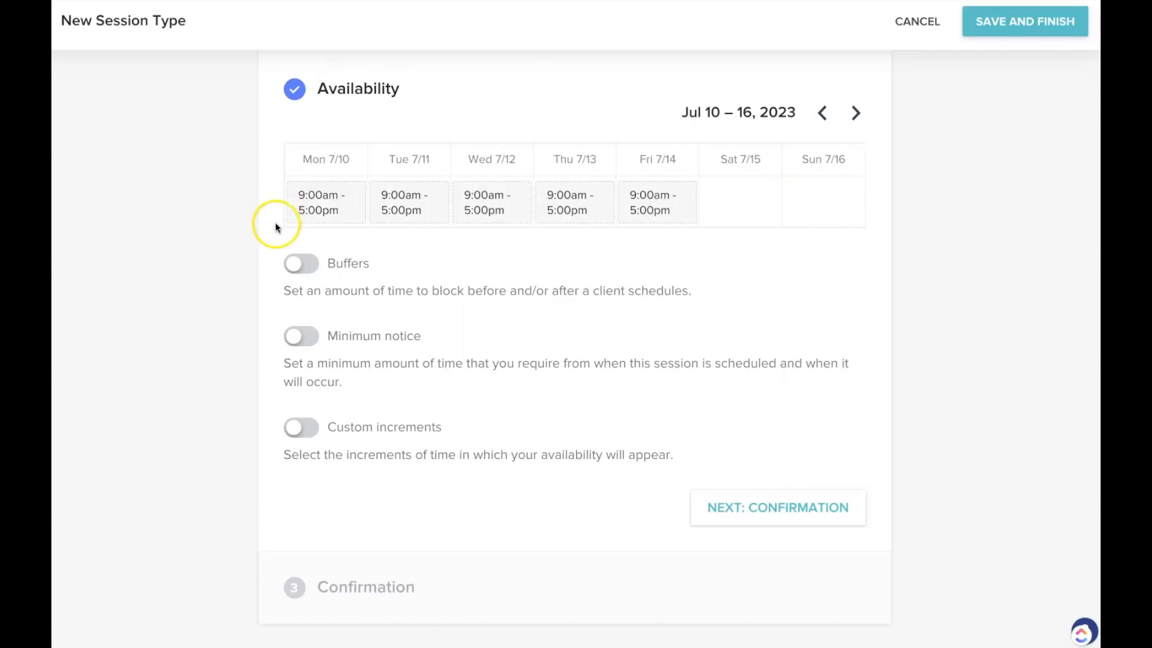
pyautogui.click(324, 203)
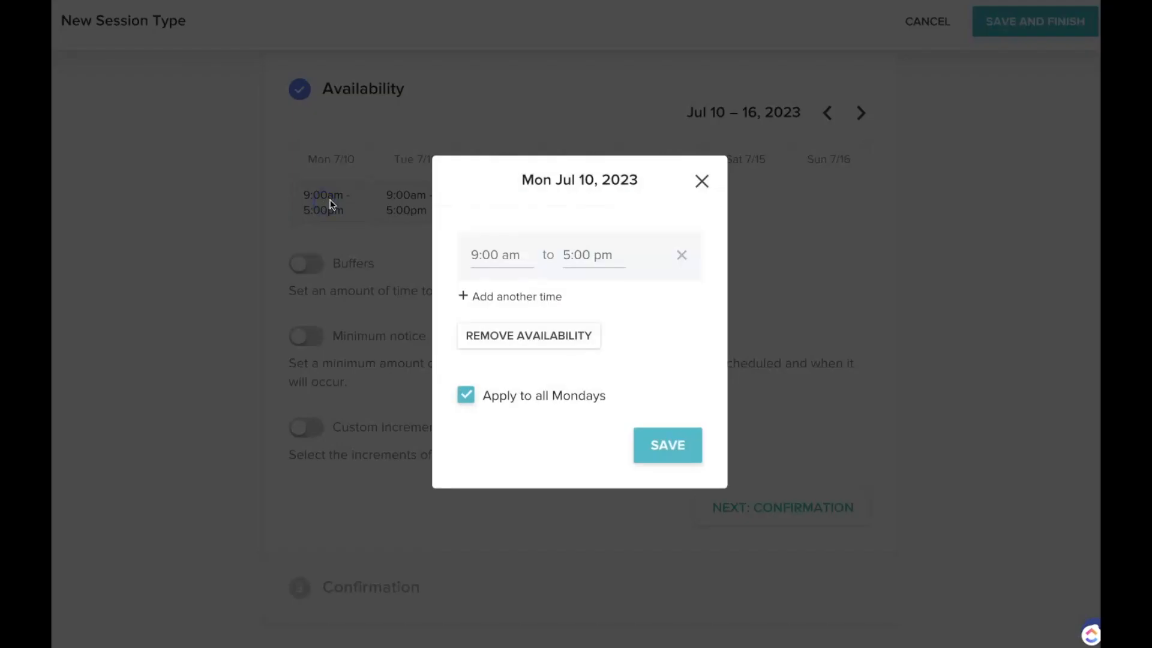
pyautogui.click(560, 339)
pyautogui.click(677, 444)
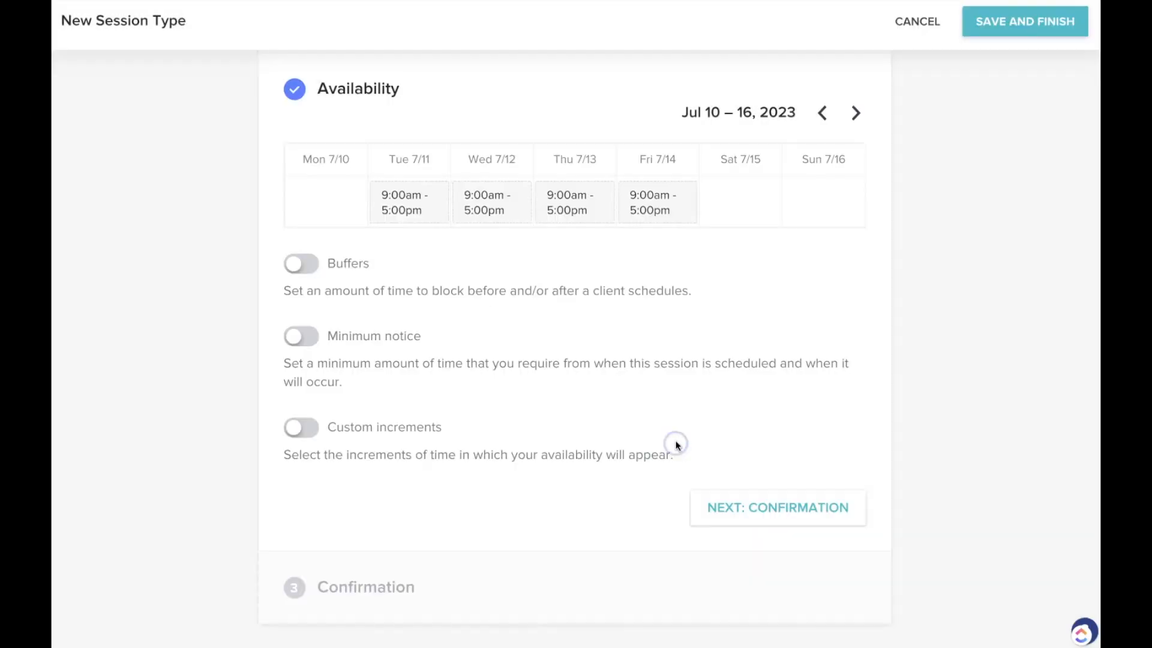
pyautogui.click(416, 211)
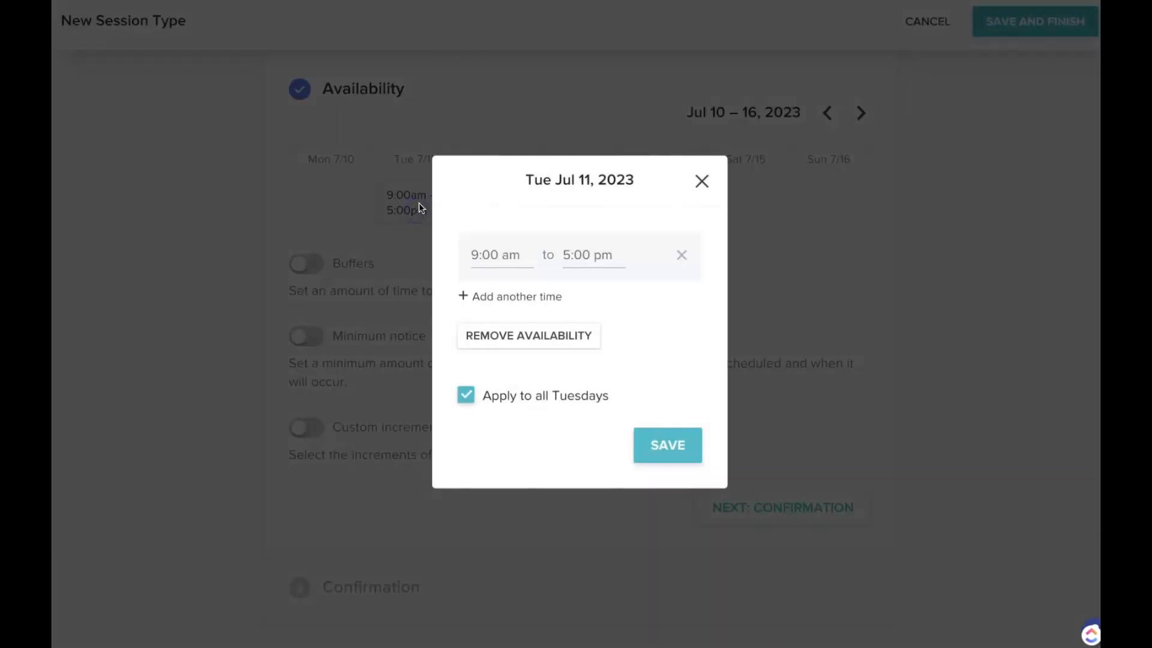
pyautogui.click(477, 256)
pyautogui.press('BackSpace')
pyautogui.write('12')
pyautogui.click(511, 260)
pyautogui.press('BackSpace')
pyautogui.write('p')
pyautogui.click(742, 319)
# Set the availability start time for all Tuesdays to 12:30 pm and save it
pyautogui.click(417, 192)
pyautogui.click(505, 264)
pyautogui.scroll(-3, 512, 342)
pyautogui.scroll(-5, 511, 348)
pyautogui.click(514, 341)
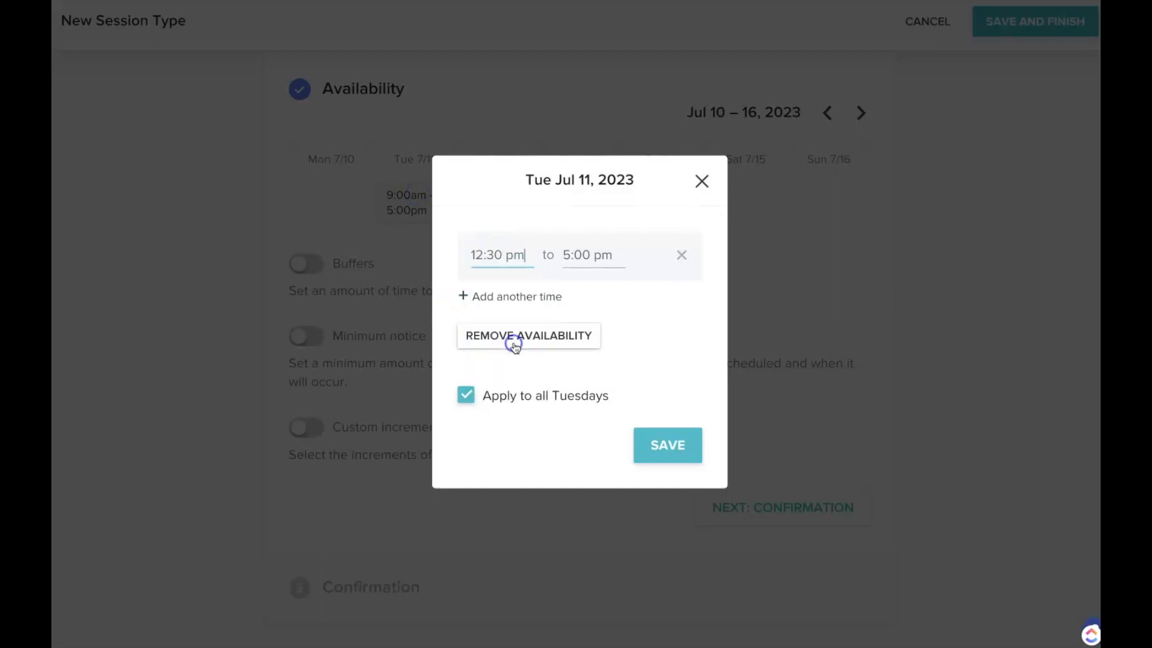
pyautogui.click(631, 321)
pyautogui.click(667, 449)
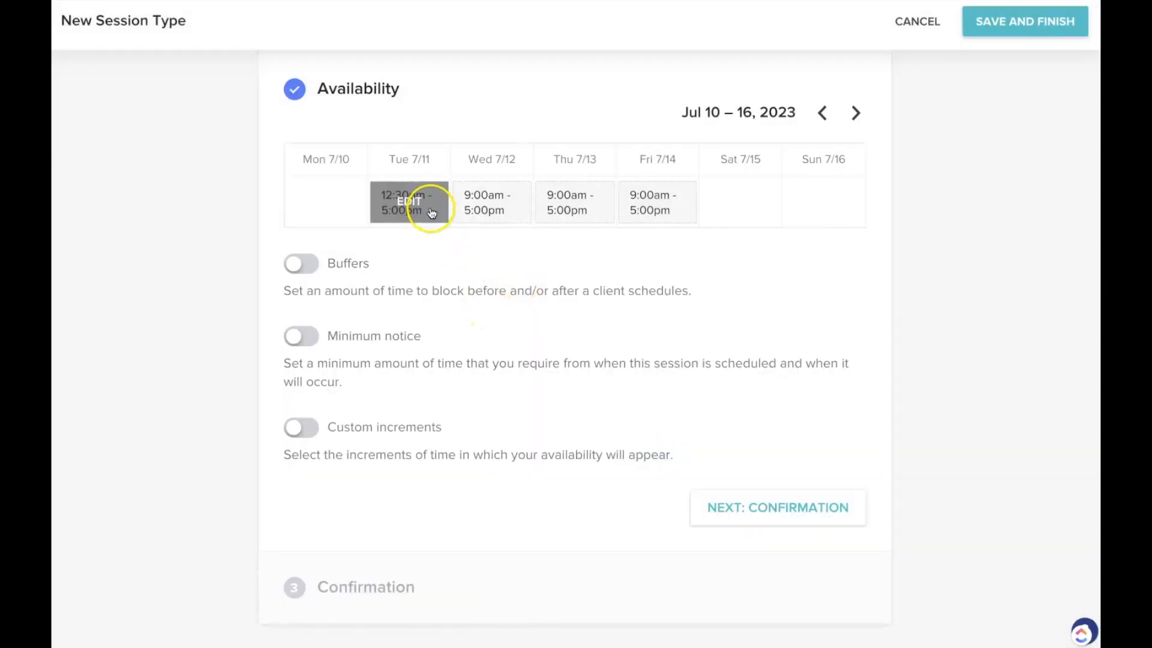
# Set the end of the Wednesday availability to 10:00 am
pyautogui.click(478, 200)
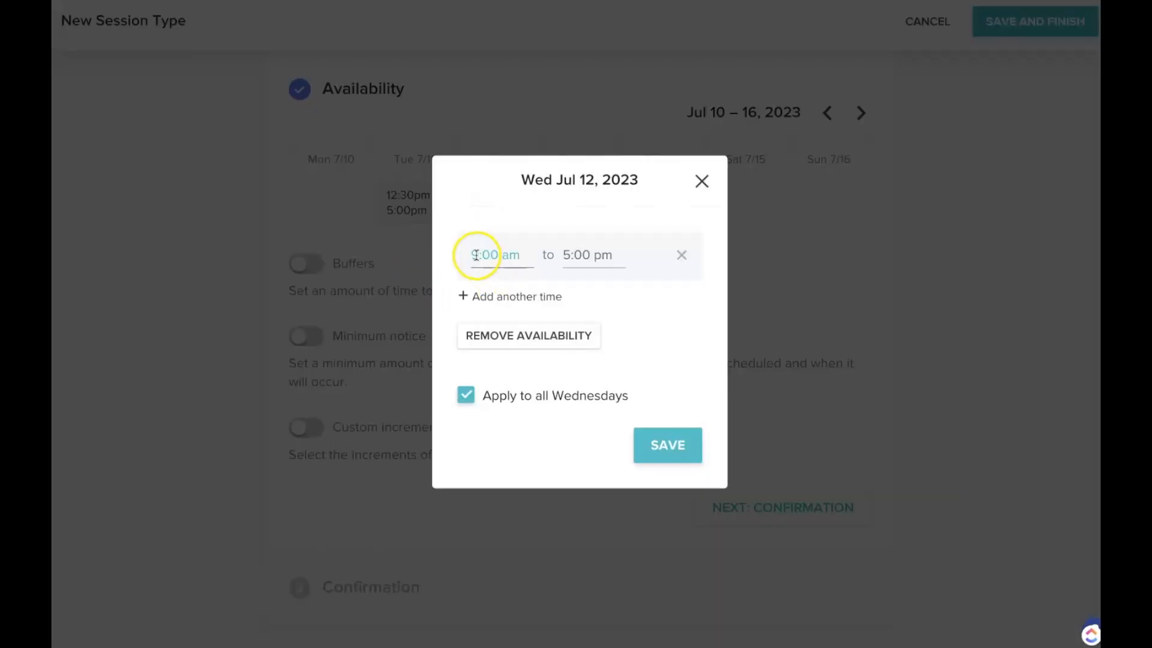
pyautogui.click(571, 255)
pyautogui.scroll(15, 600, 355)
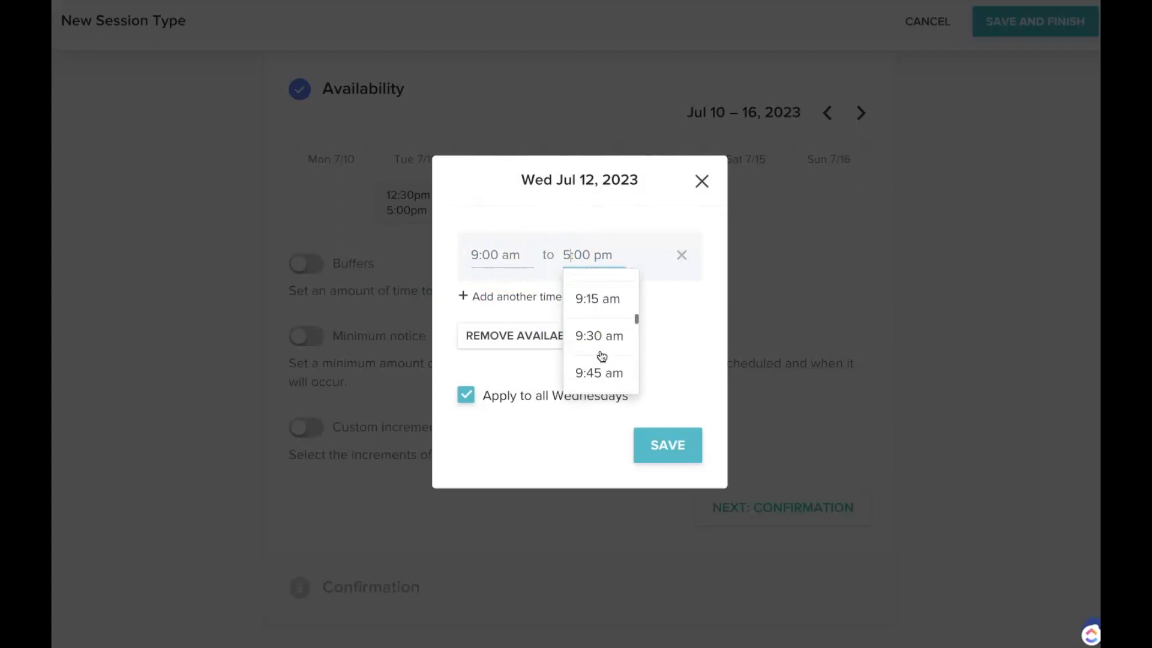
pyautogui.scroll(1, 602, 356)
pyautogui.scroll(-3, 601, 355)
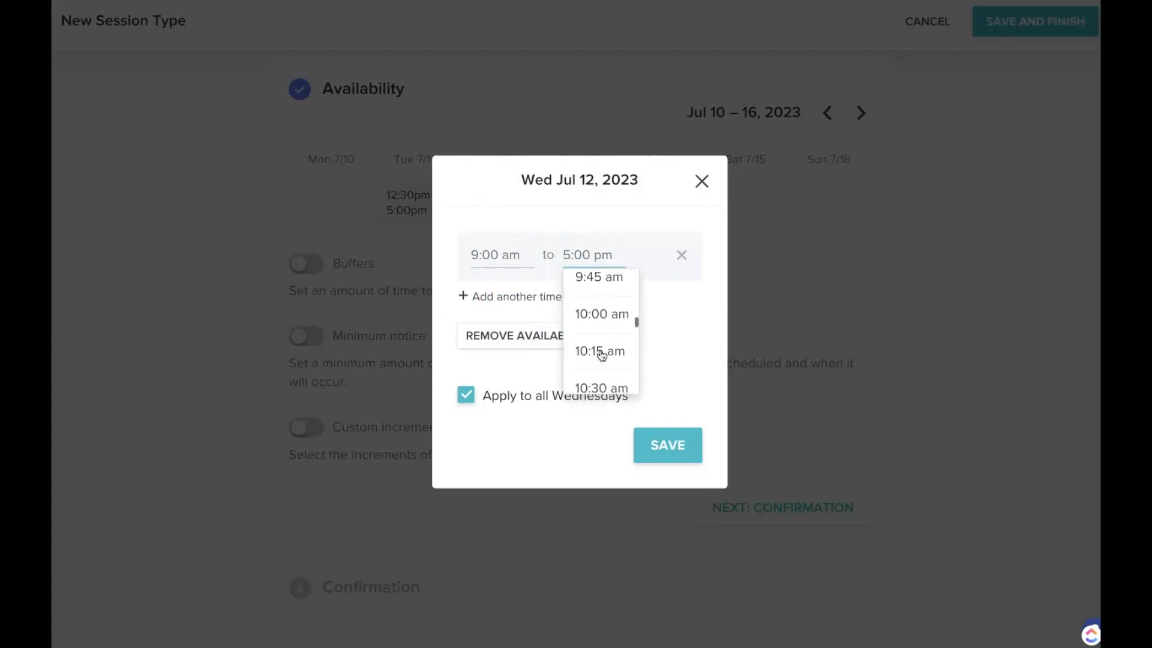
pyautogui.click(600, 314)
# Add a second Wednesday time slot from 3:00 pm to 4:30 pm and save the availability for all Wednesdays
pyautogui.click(509, 296)
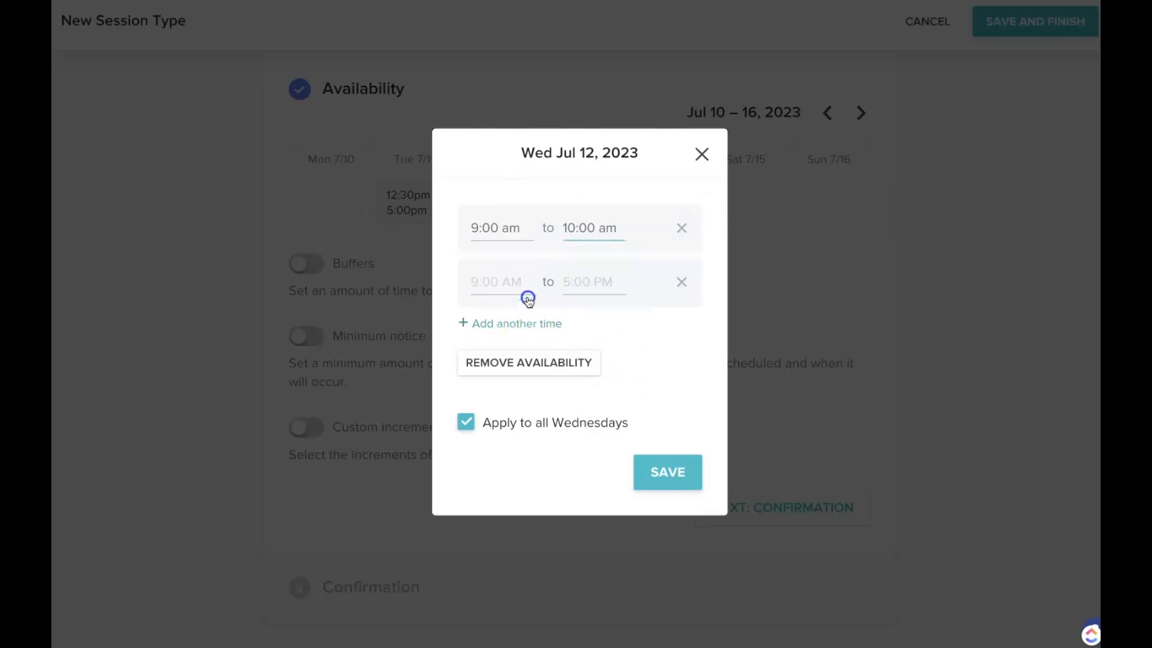
pyautogui.click(498, 281)
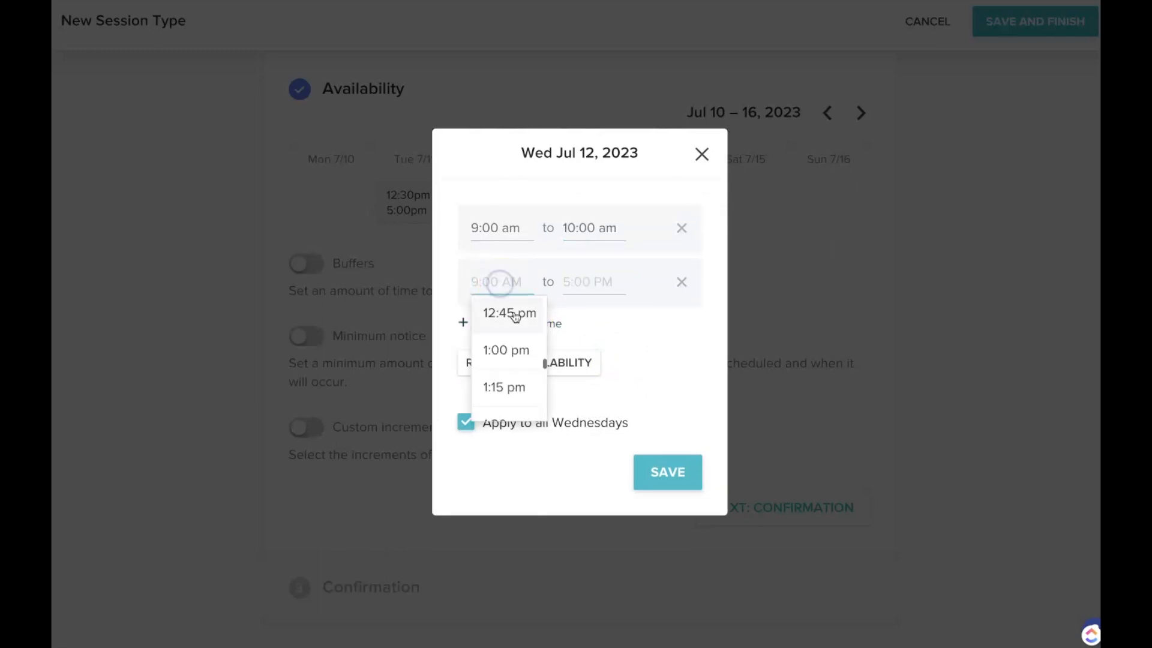
pyautogui.scroll(-4, 521, 374)
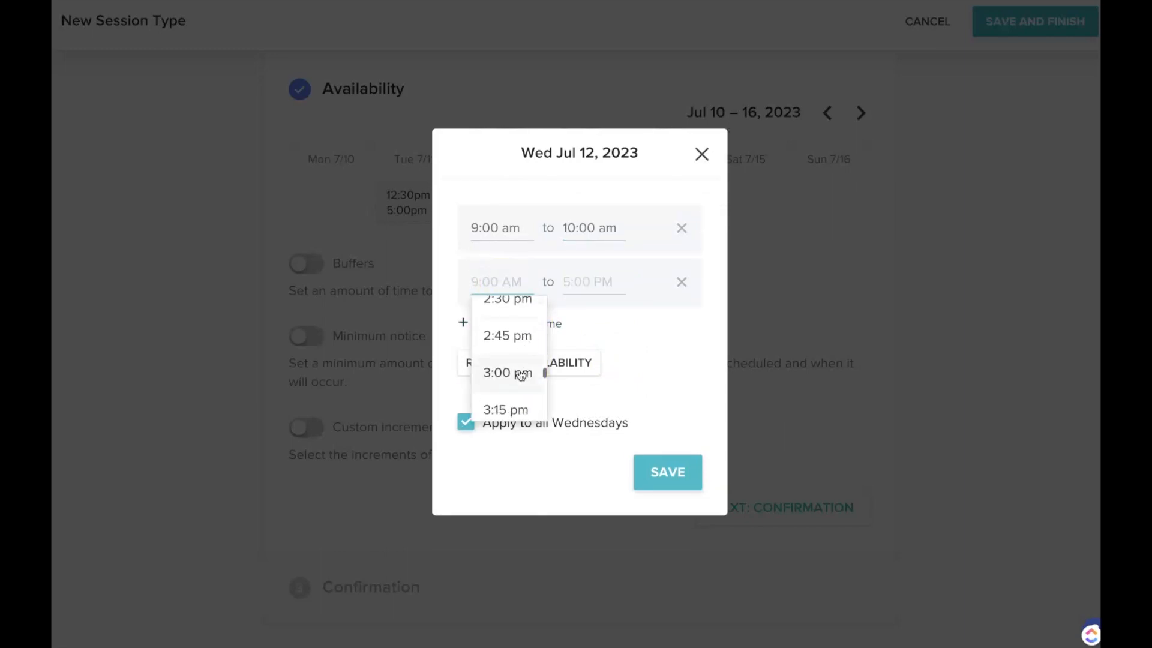
pyautogui.click(521, 374)
pyautogui.click(584, 278)
pyautogui.scroll(-5, 600, 372)
pyautogui.scroll(-3, 594, 394)
pyautogui.click(594, 360)
pyautogui.click(670, 474)
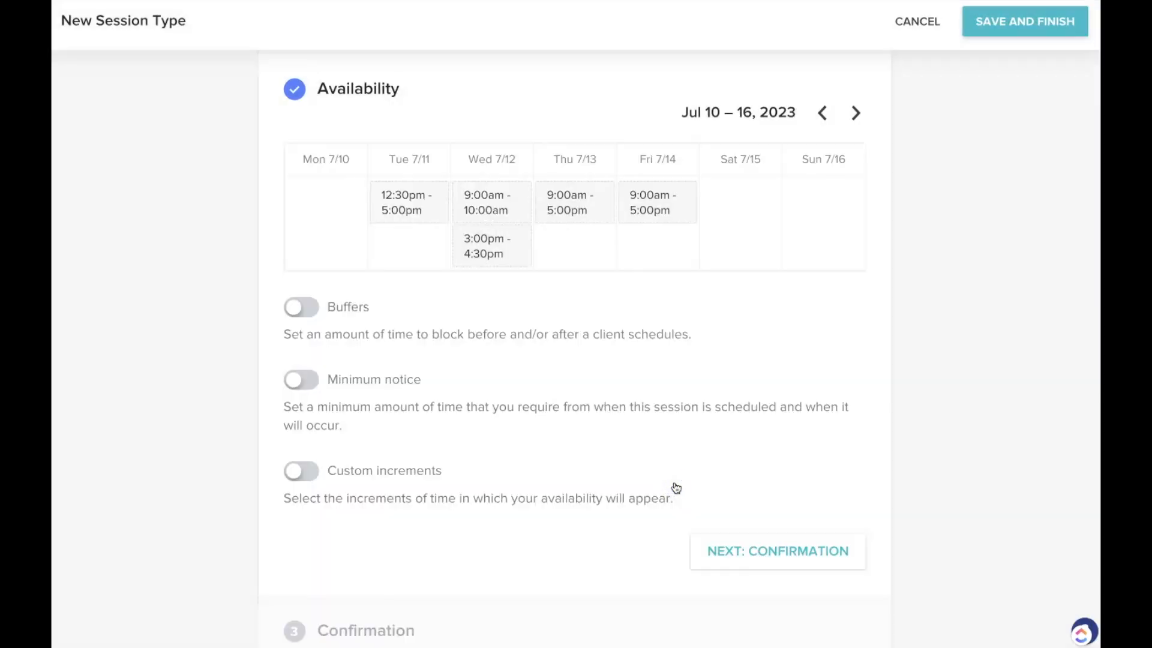
# Turn on buffers and set the buffer before the session to 15 minutes
pyautogui.click(540, 226)
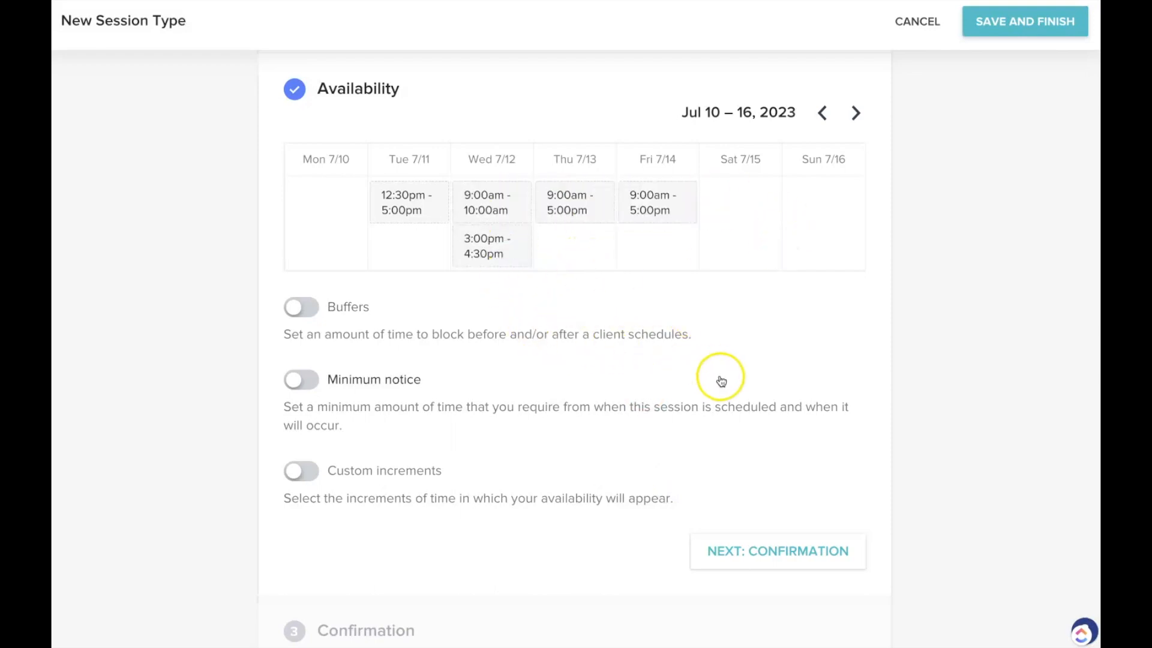
pyautogui.scroll(-1, 720, 378)
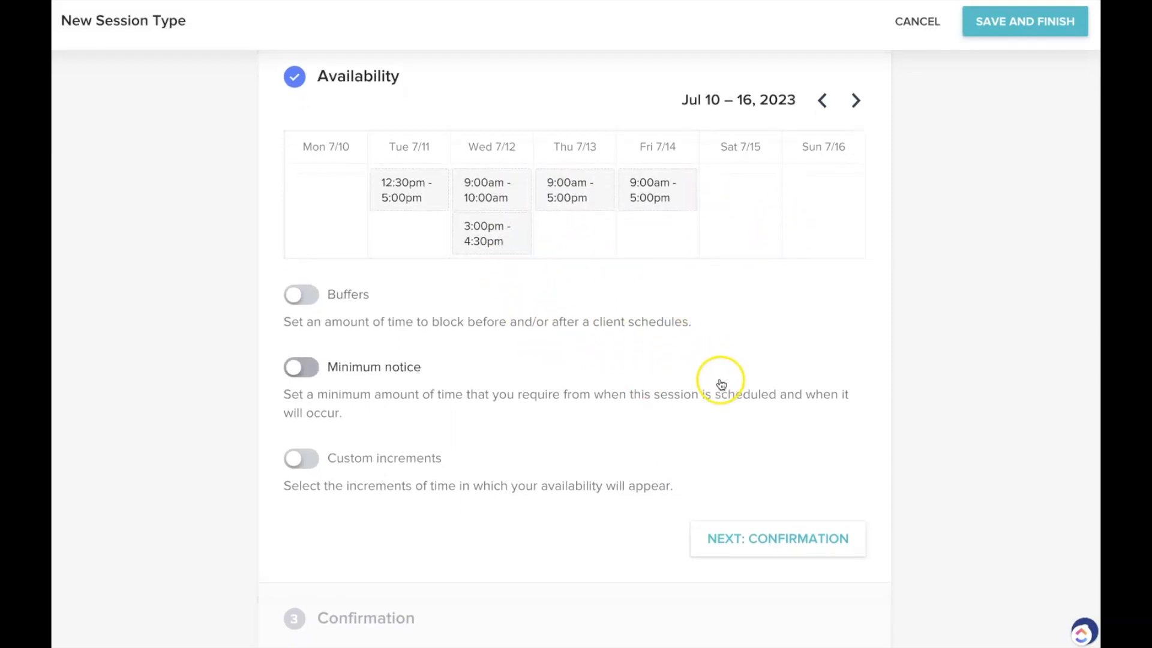
pyautogui.click(299, 291)
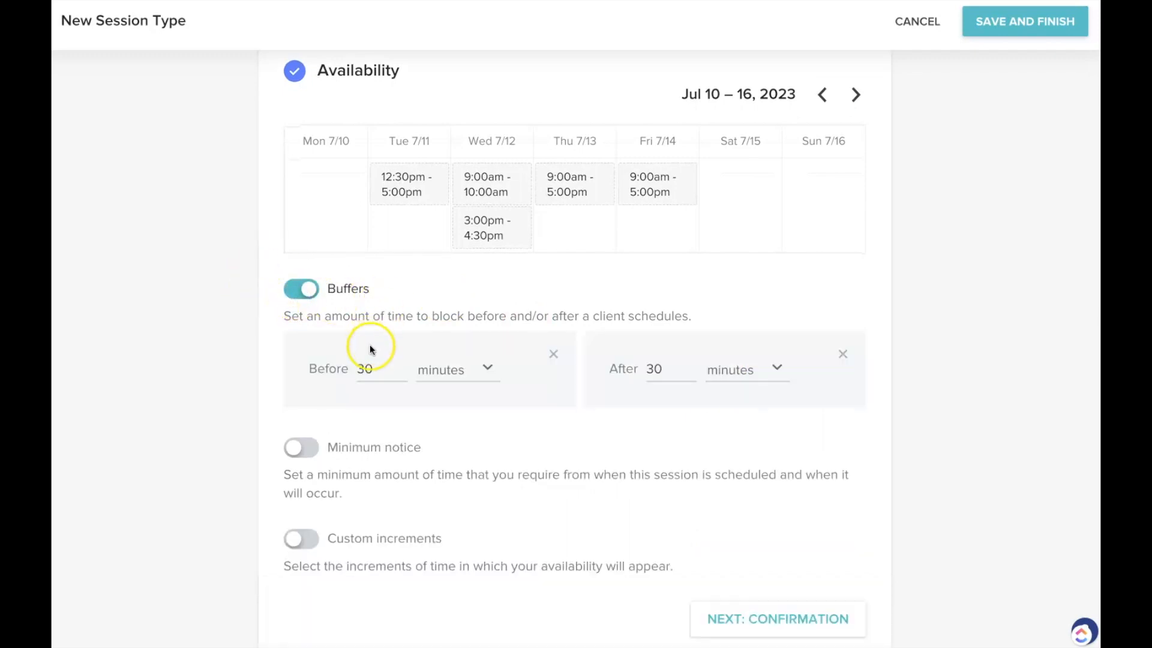
pyautogui.click(376, 374)
pyautogui.press('BackSpace')
pyautogui.press('BackSpace')
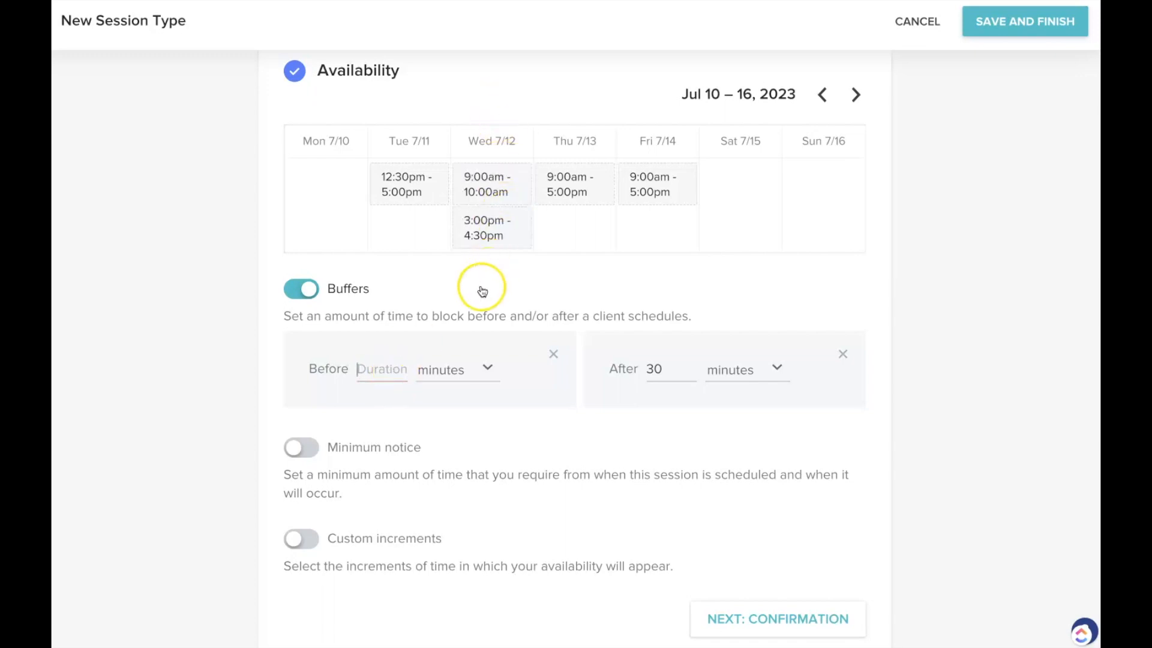
pyautogui.write('15')
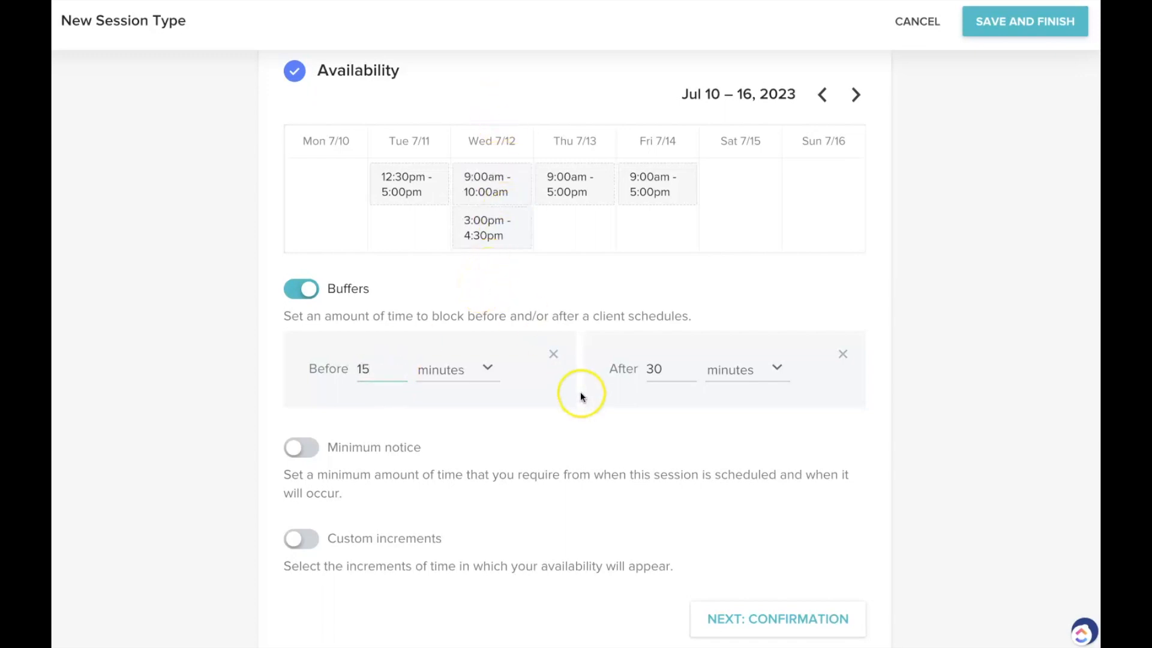
pyautogui.click(578, 451)
# Set the buffer after the session to 15 minutes
pyautogui.click(658, 369)
pyautogui.doubleClick(658, 370)
pyautogui.write('15')
pyautogui.click(763, 444)
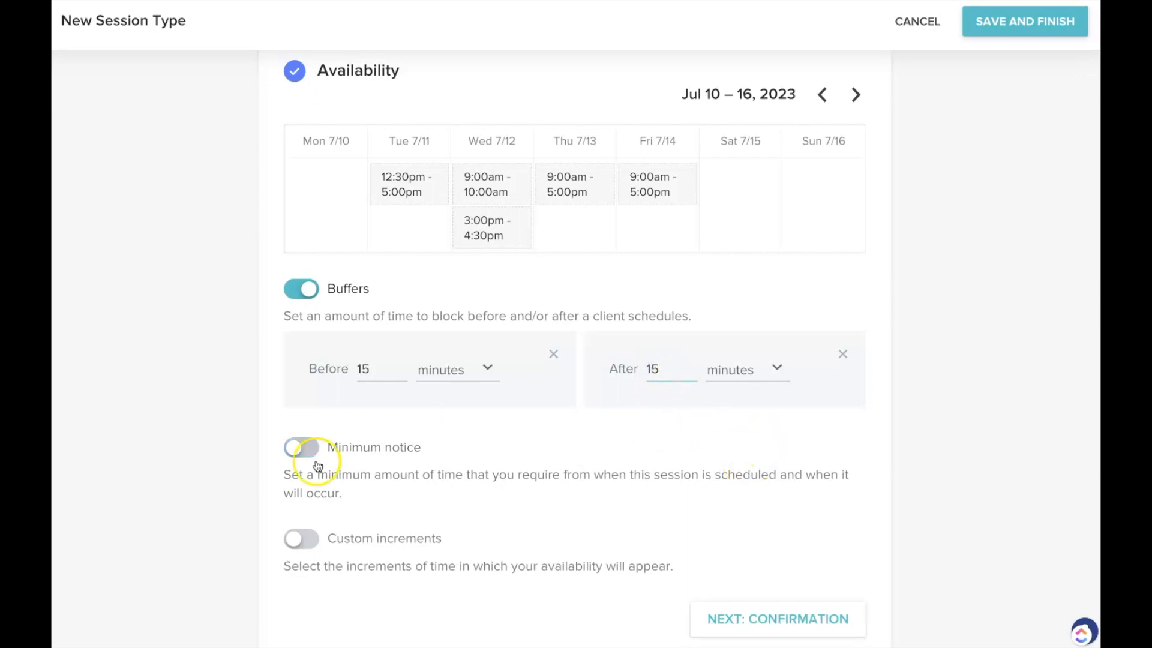
# Turn on the minimum notice requirement and set it to 1 day
pyautogui.scroll(-1, 373, 463)
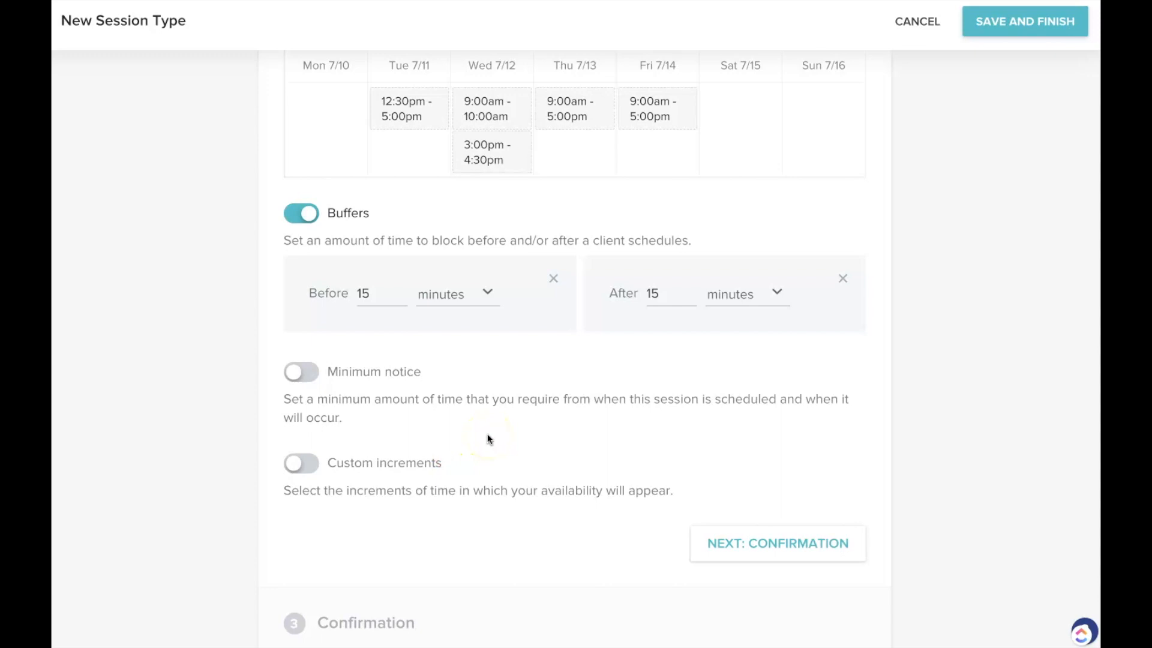
pyautogui.click(300, 371)
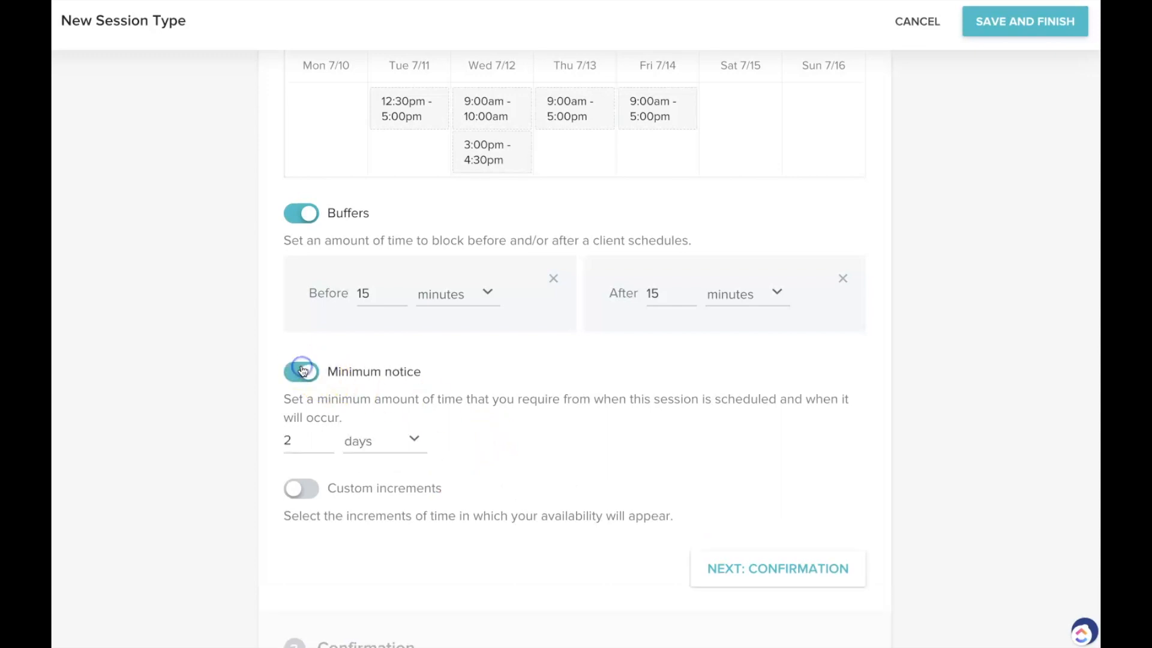
pyautogui.click(327, 450)
pyautogui.press('BackSpace')
pyautogui.write('1')
pyautogui.click(477, 451)
# Turn on custom increments and set the availability increments to 10 minutes
pyautogui.scroll(-2, 490, 482)
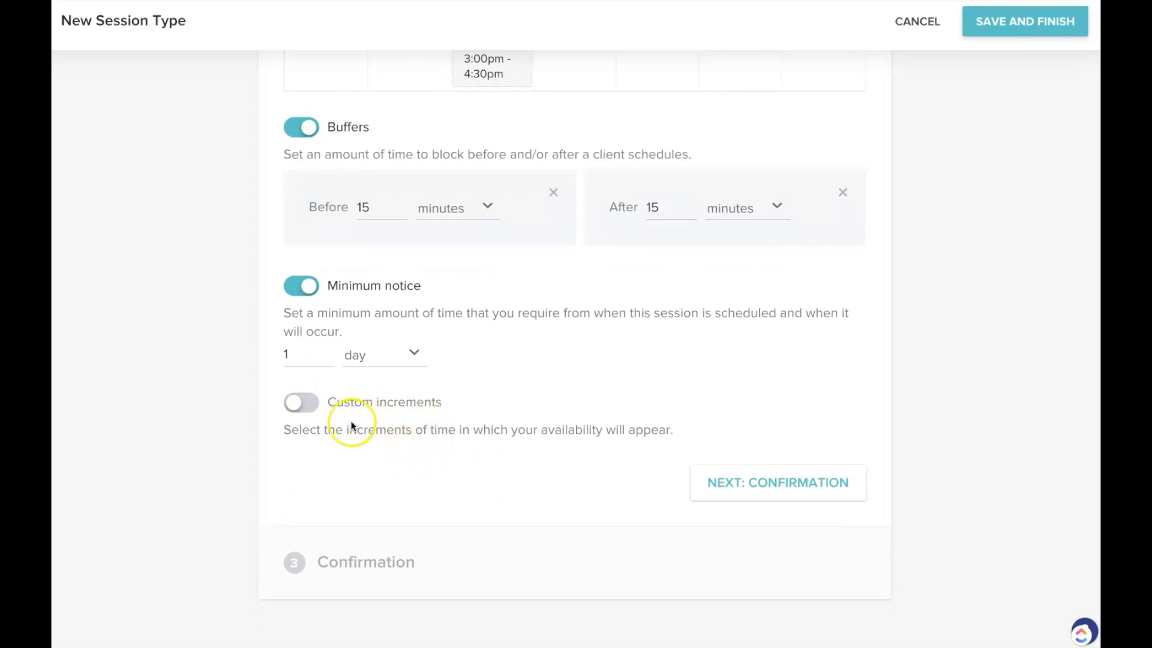
pyautogui.click(312, 404)
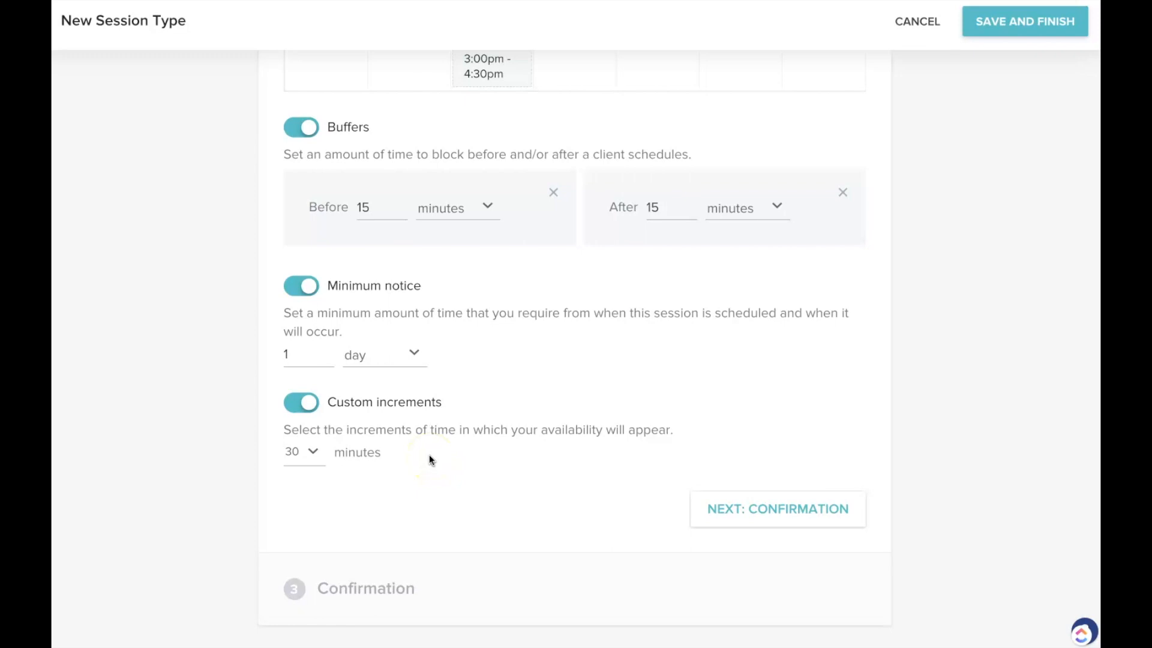
pyautogui.click(311, 453)
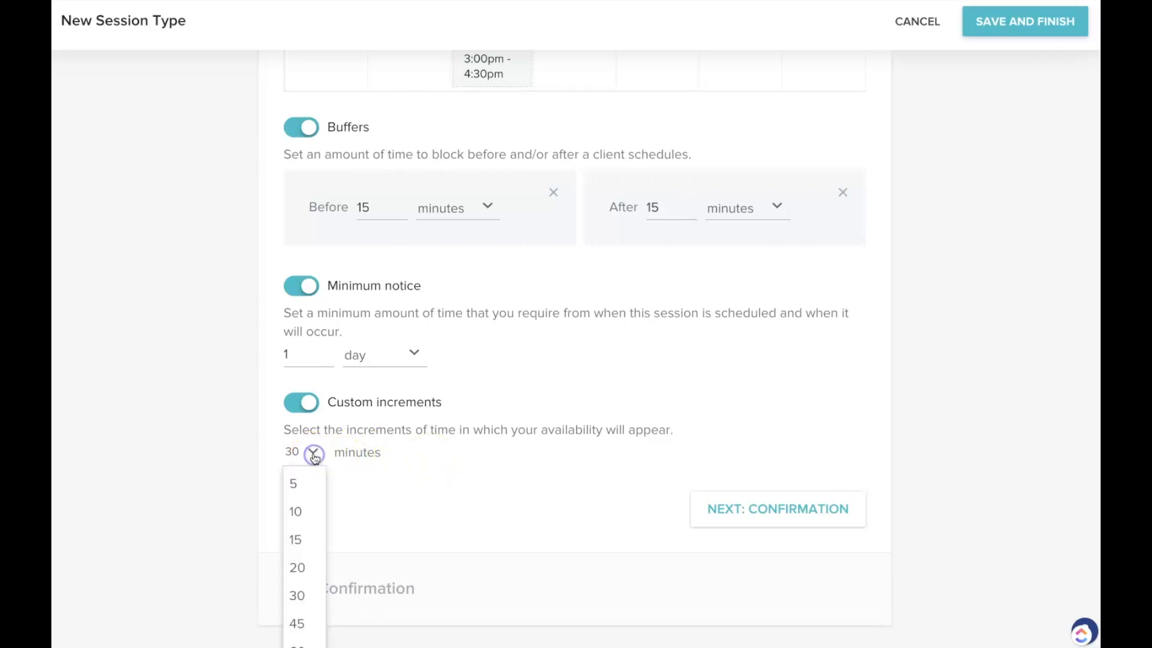
pyautogui.click(305, 516)
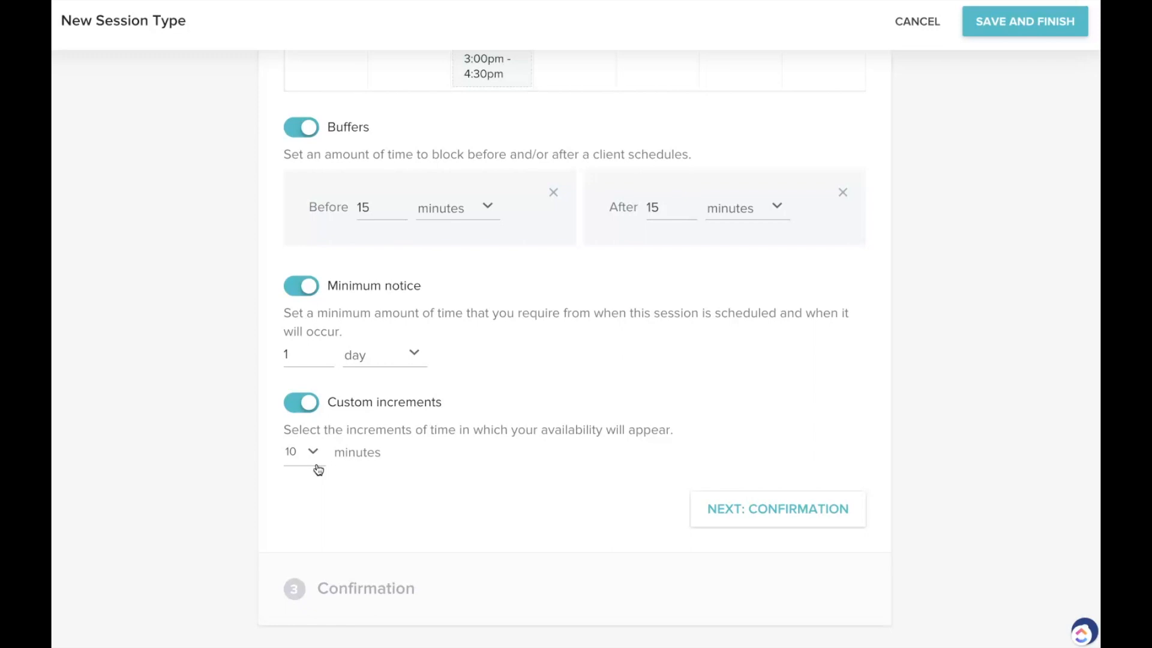
# Continue to the Confirmation section and open the confirmation page message for editing
pyautogui.click(782, 519)
pyautogui.scroll(1, 752, 496)
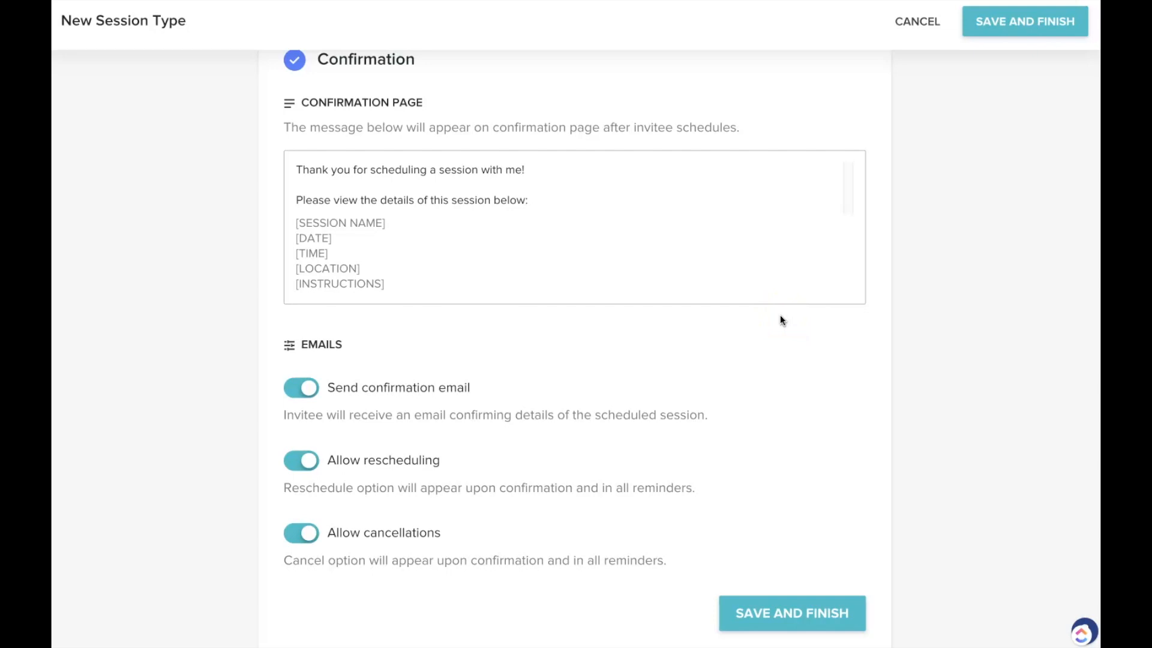
pyautogui.click(304, 187)
pyautogui.click(463, 170)
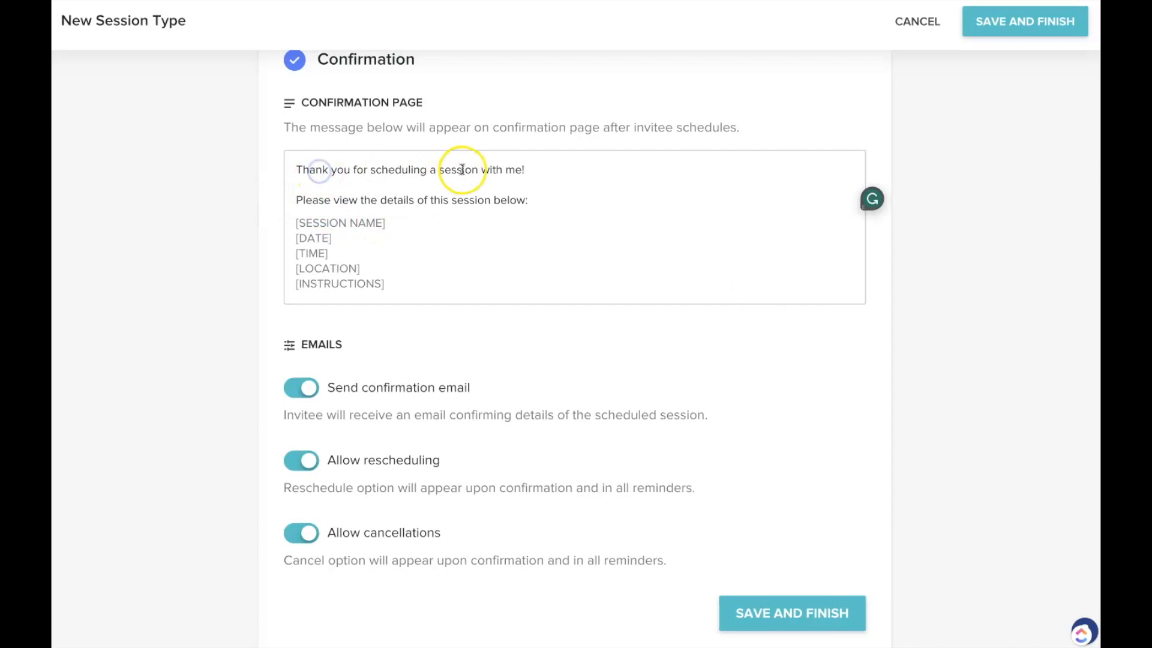
# Add the lines "Next Steps" and "Reminders sent" below the thank-you line in the confirmation page message
pyautogui.click(530, 172)
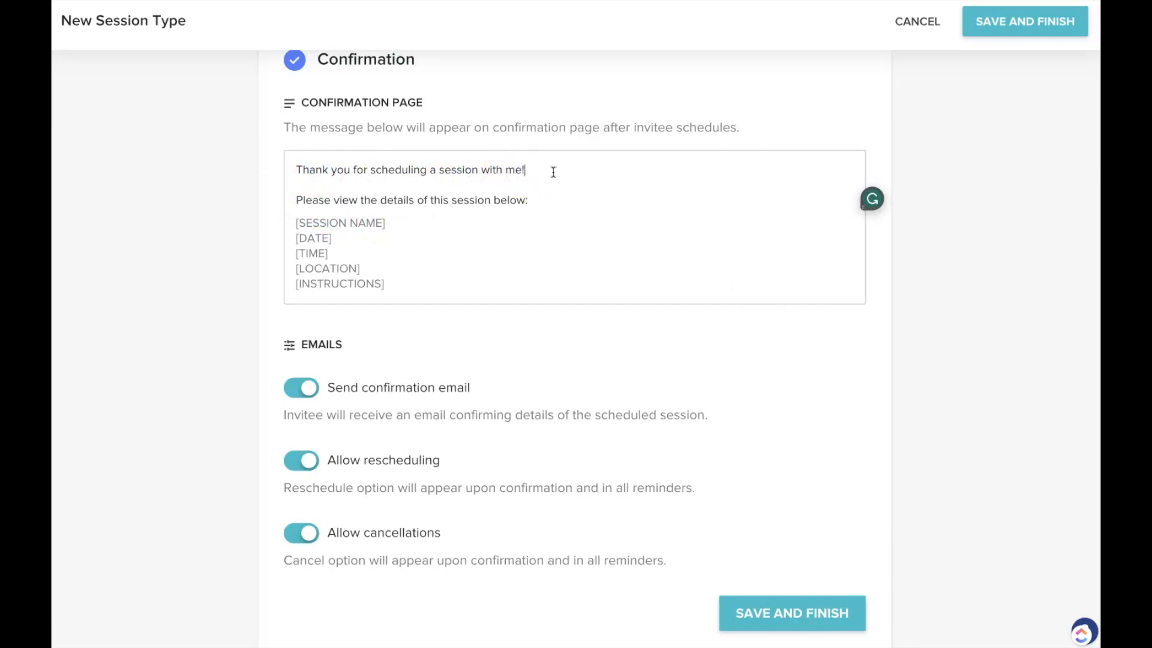
pyautogui.press('Return')
pyautogui.write('Next Steps')
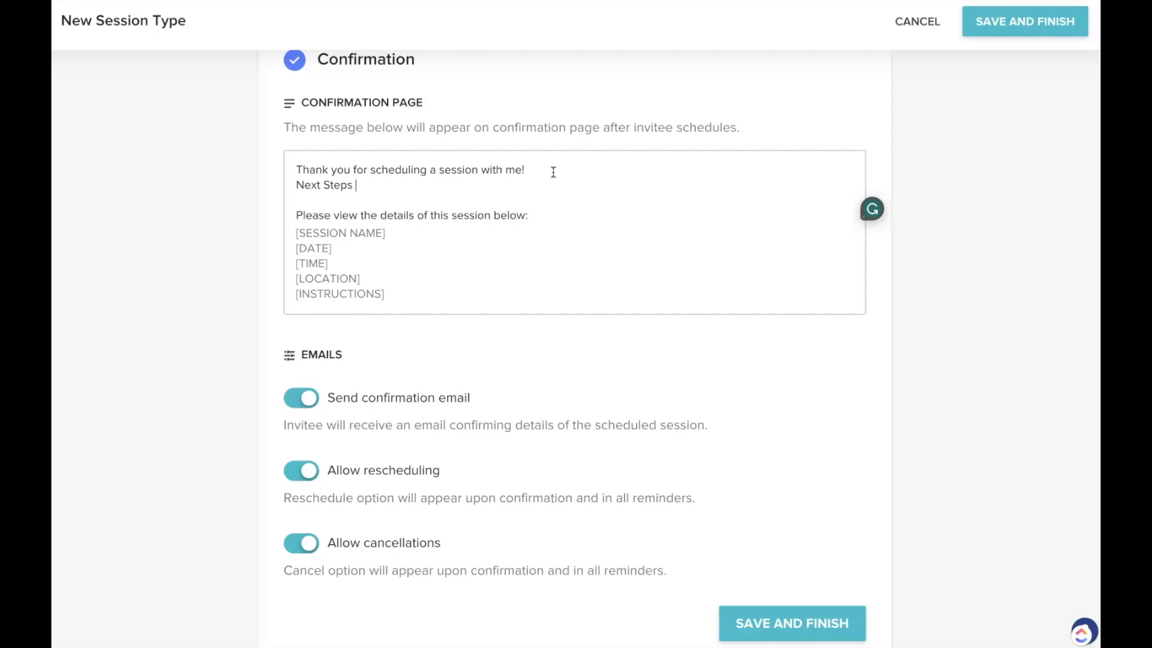
pyautogui.press('Return')
pyautogui.press('Return')
pyautogui.write('Reminders sent')
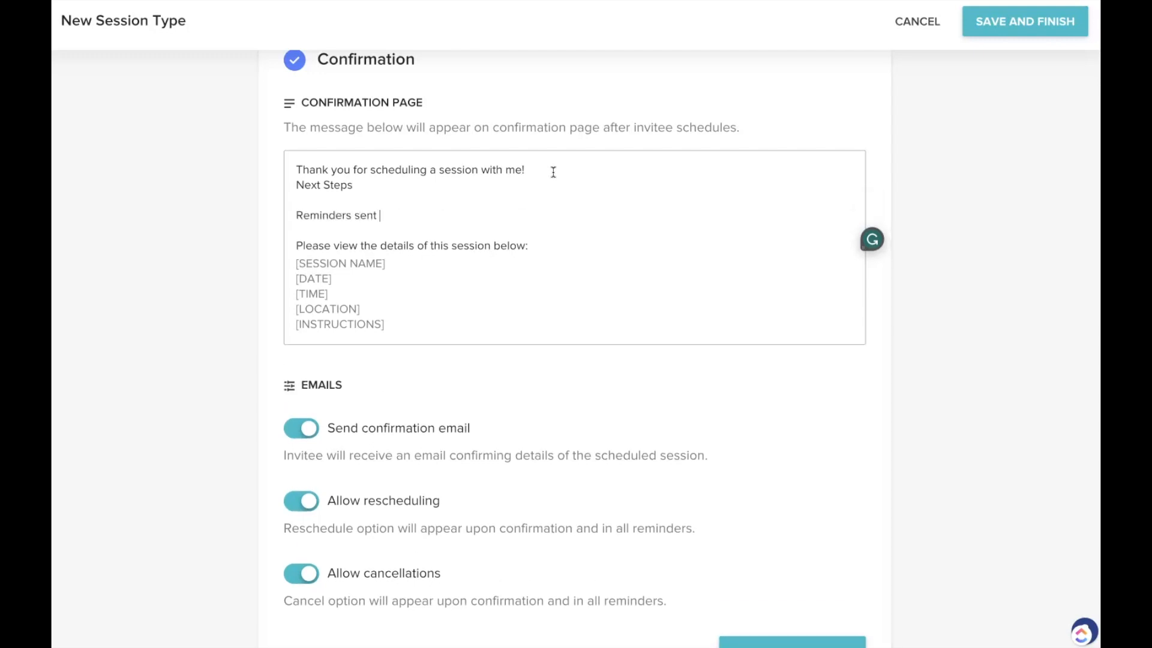
# Add the line "CLICK ADD to CALENDAR" below "Reminders sent" in the confirmation page message
pyautogui.press('Return')
pyautogui.press('Return')
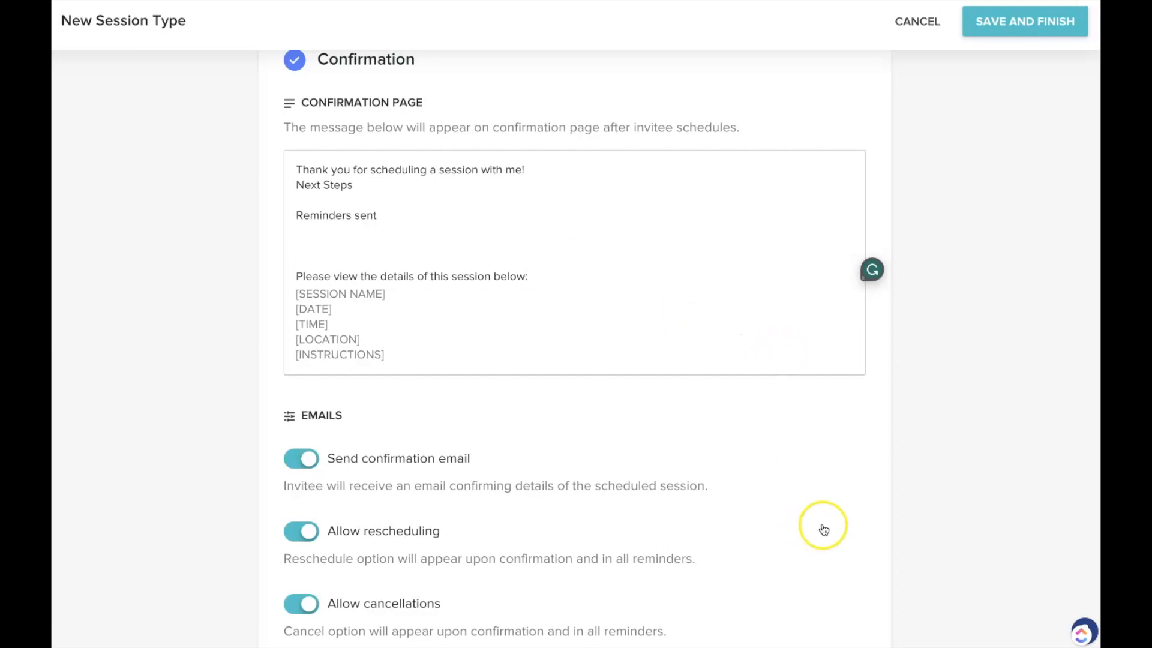
pyautogui.scroll(-1, 823, 530)
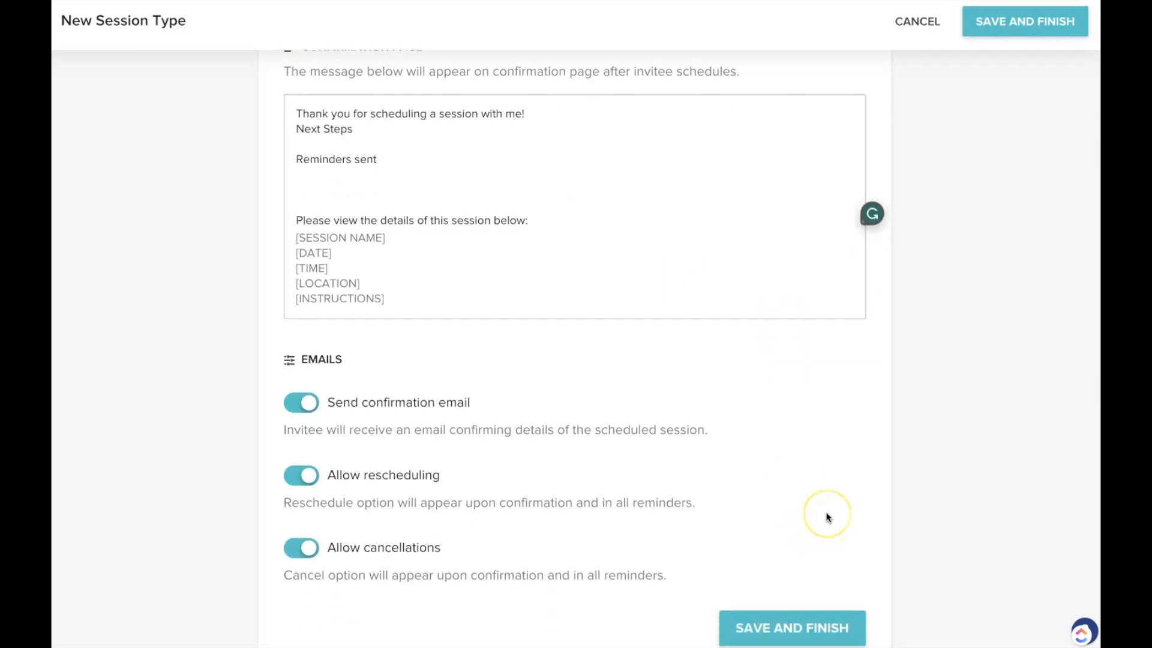
pyautogui.scroll(1, 826, 517)
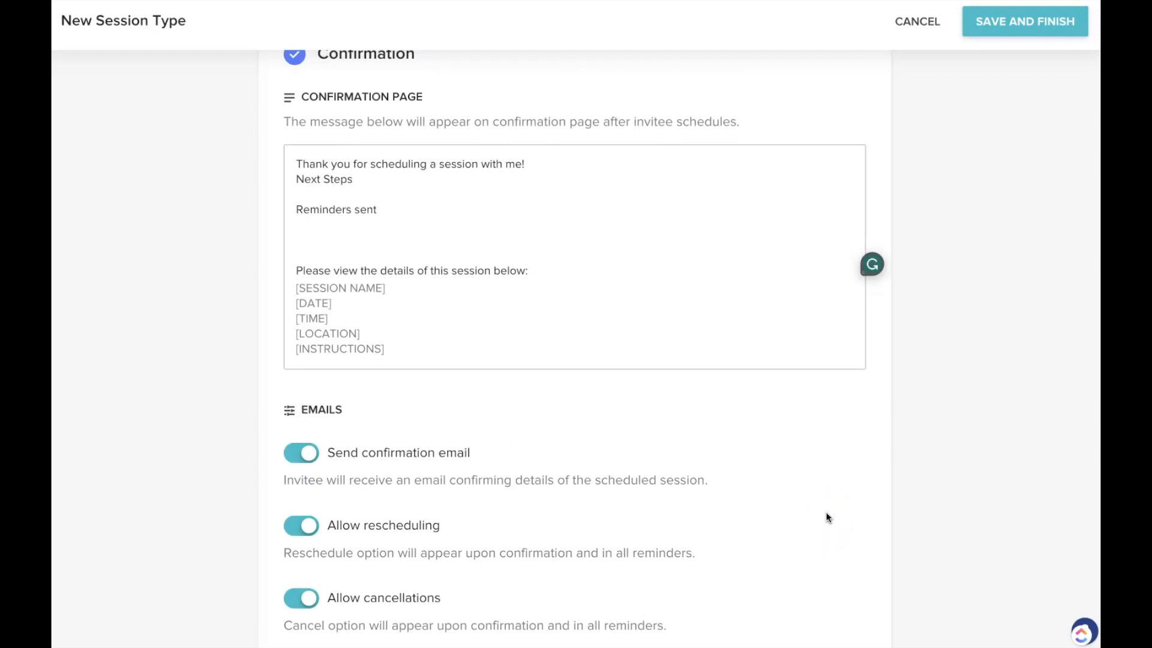
pyautogui.write('A')
pyautogui.press('BackSpace')
pyautogui.write('CLICK  ADD to CALENDAR')
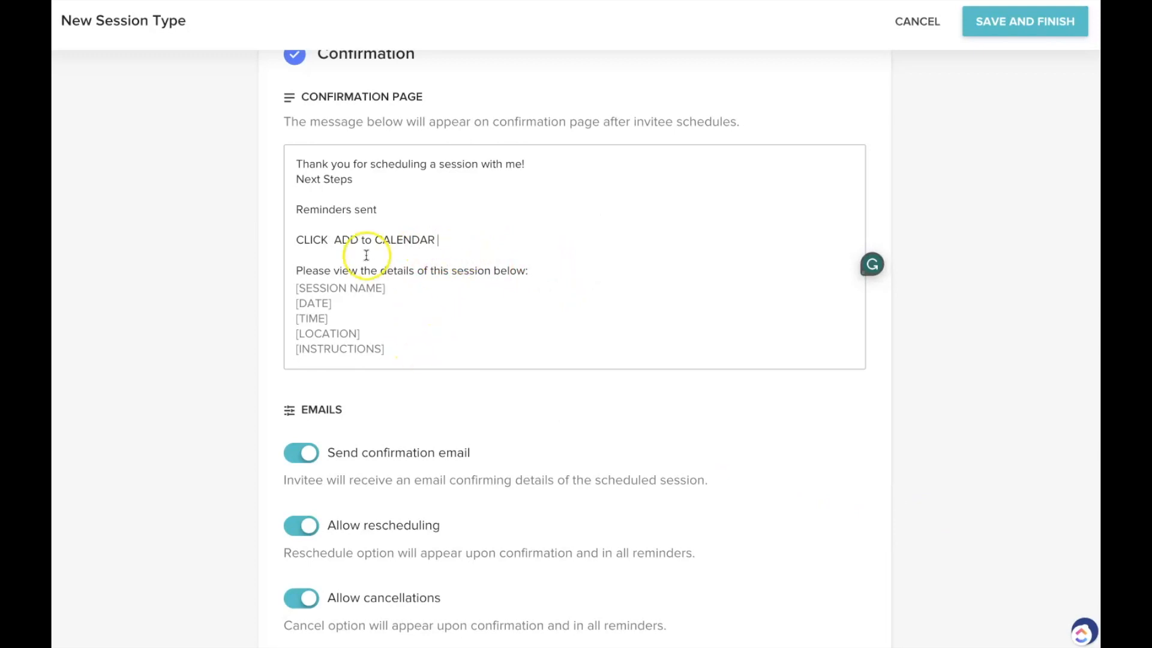
# Save and finish the new session type with cancellations allowed, and close the session-created dialog
pyautogui.scroll(-2, 704, 480)
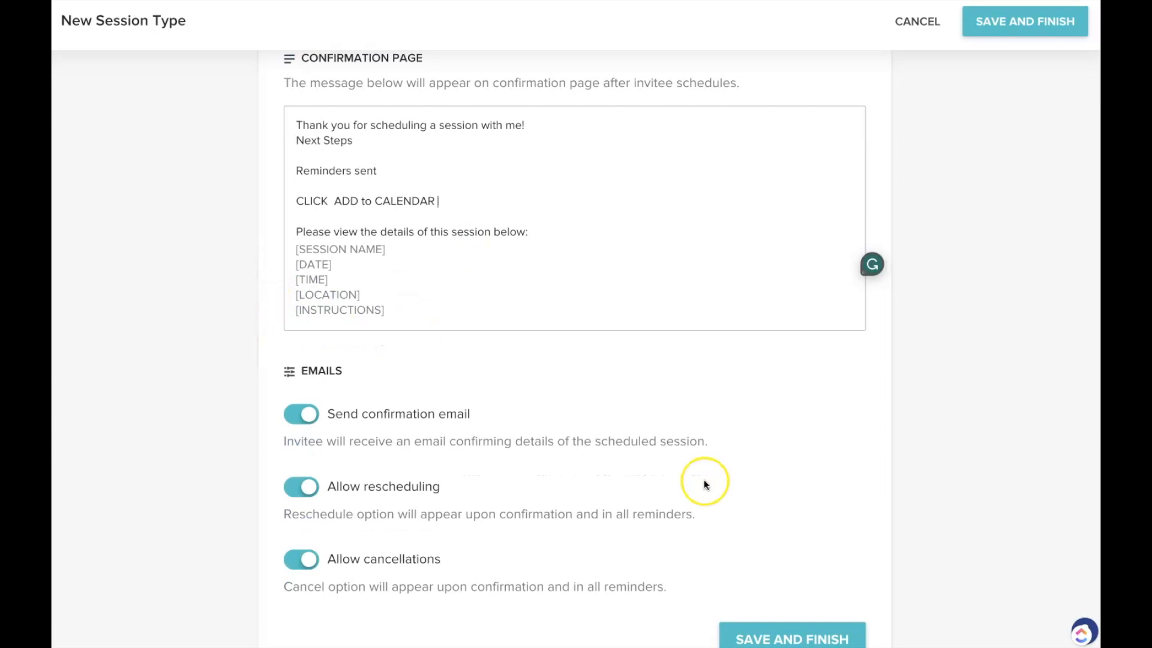
pyautogui.scroll(-1, 703, 480)
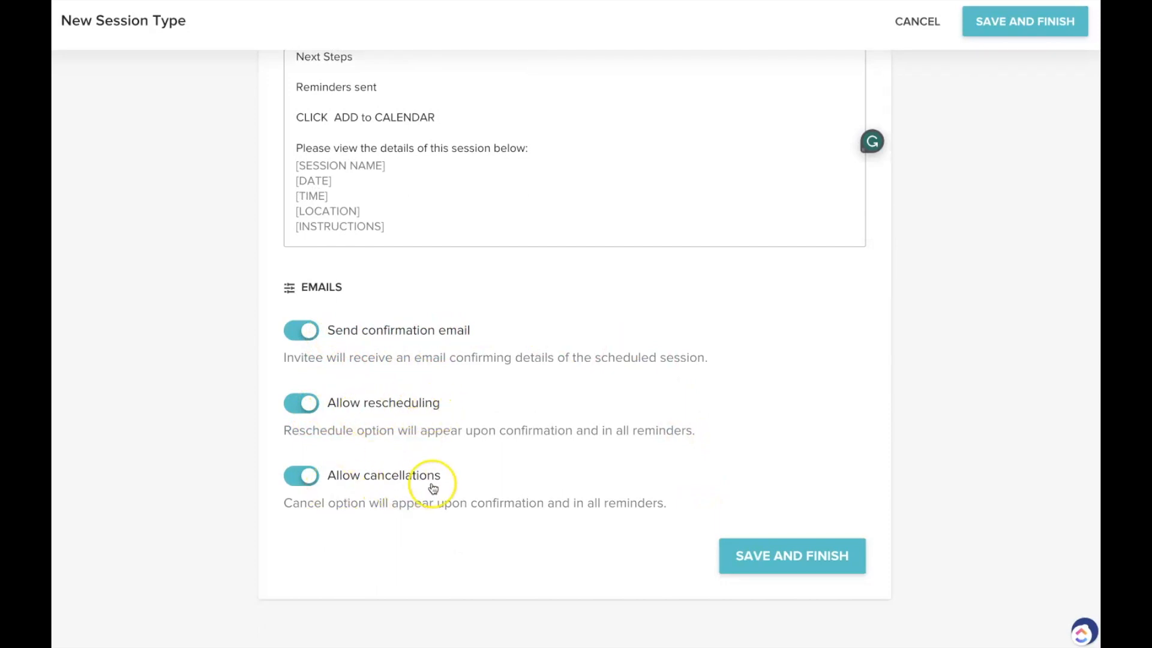
pyautogui.click(305, 477)
pyautogui.click(302, 478)
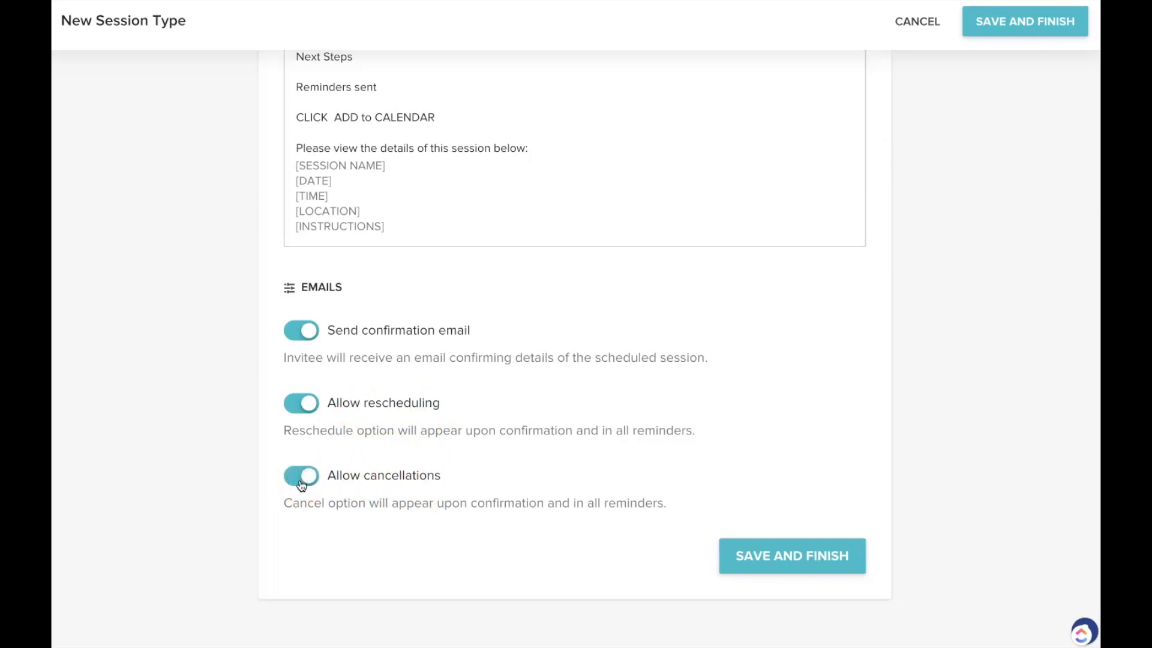
pyautogui.click(747, 556)
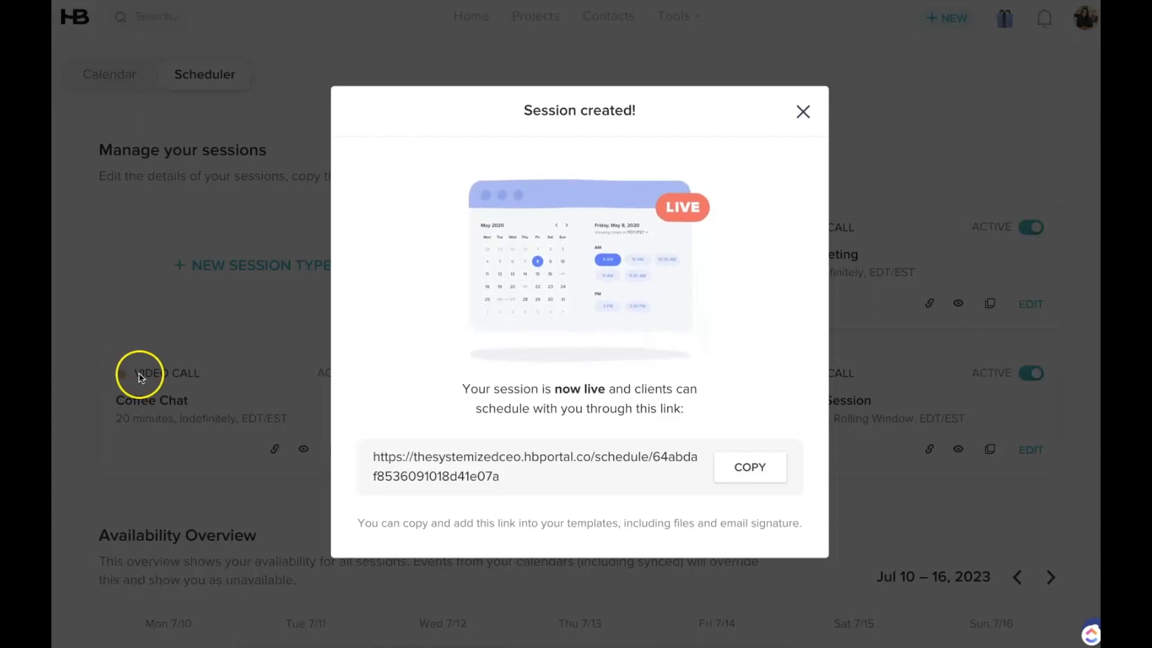
pyautogui.click(804, 113)
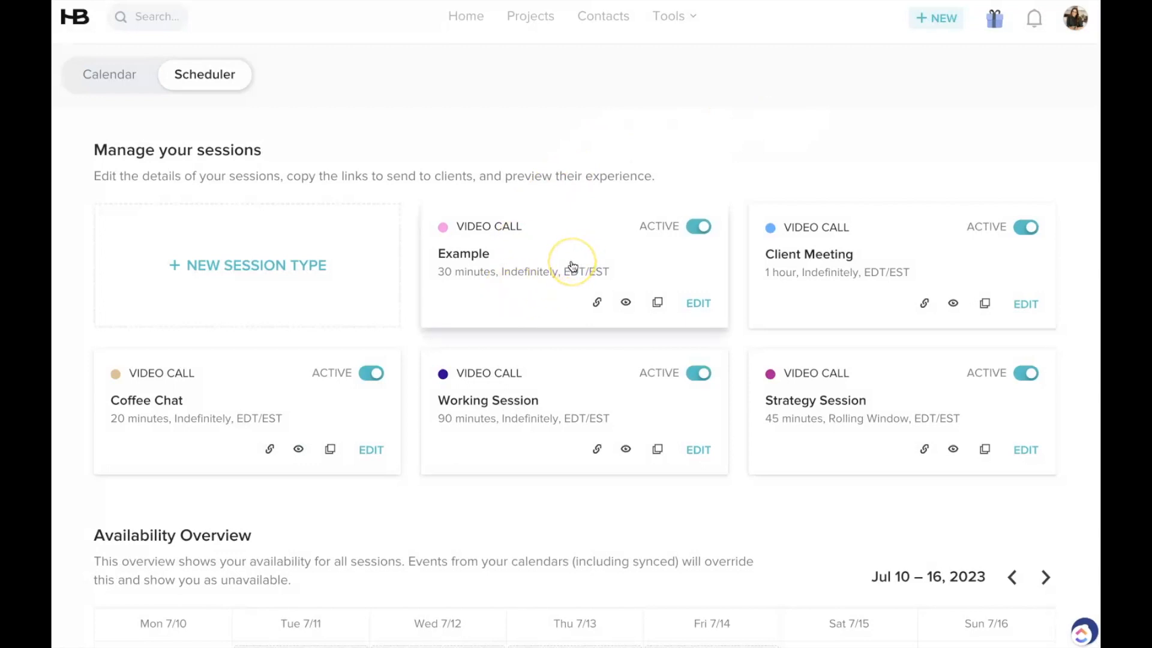
# Copy the Example session's scheduling link and preview its client booking page
pyautogui.click(597, 303)
pyautogui.click(598, 305)
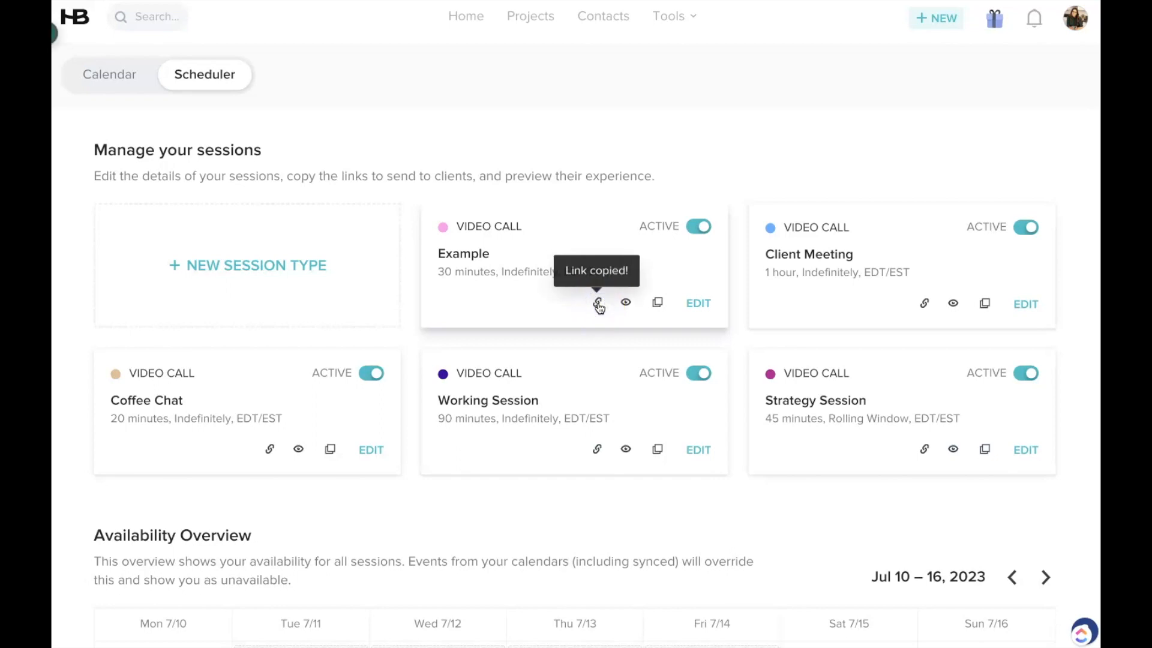
pyautogui.click(597, 303)
pyautogui.click(484, 298)
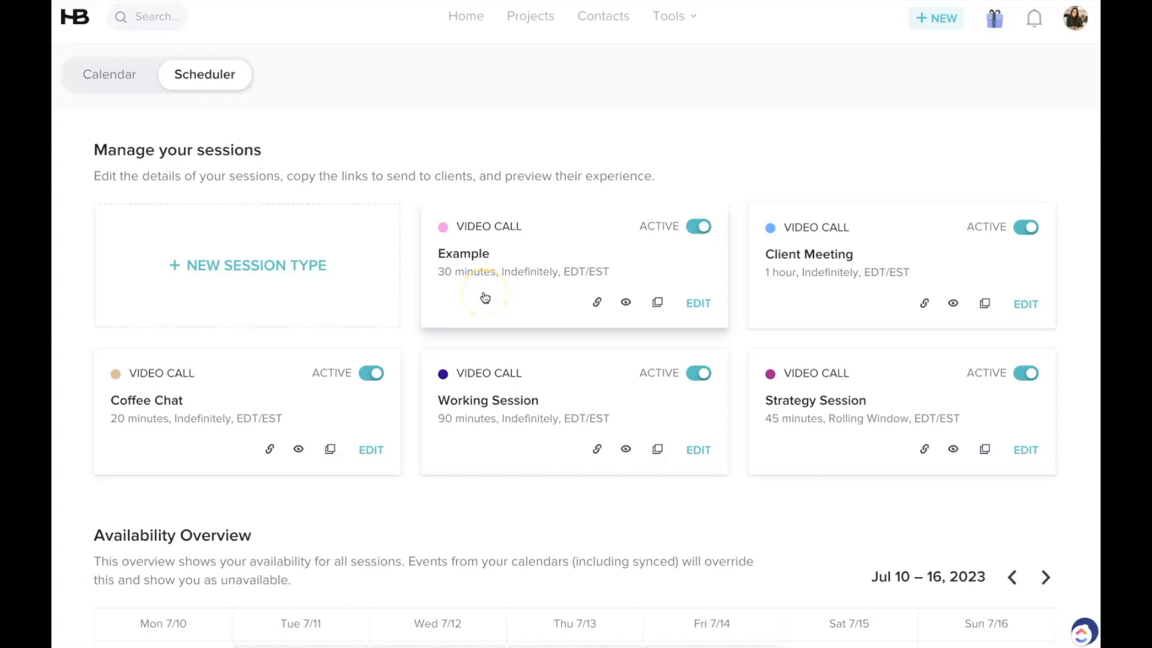
pyautogui.click(625, 303)
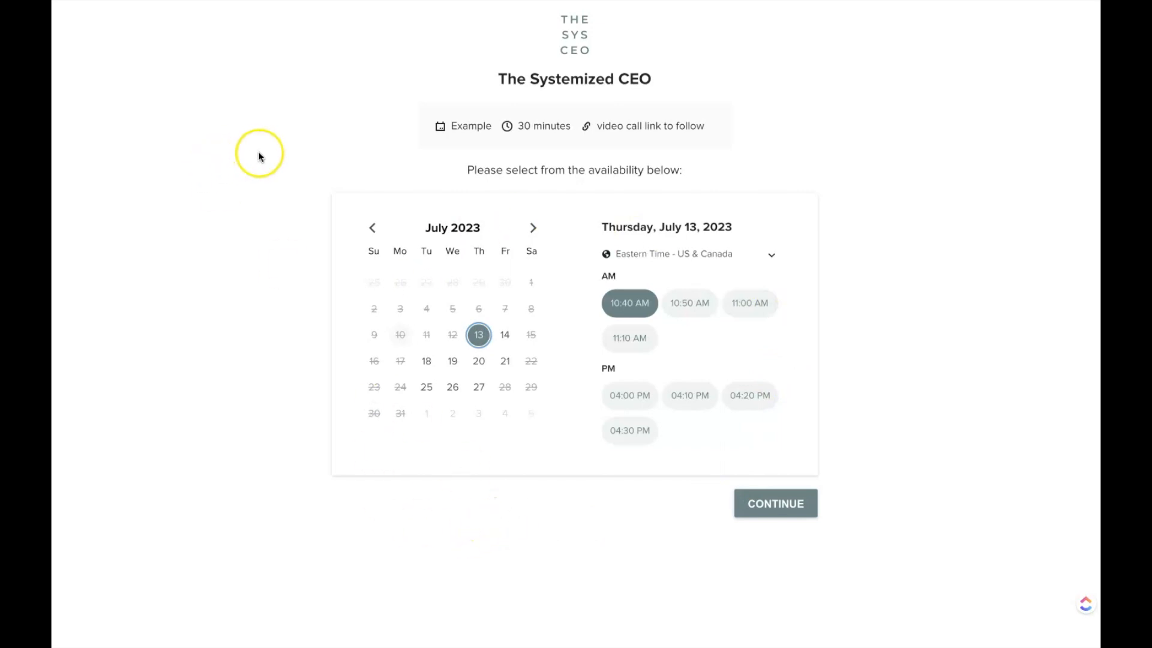
pyautogui.press('super+w')
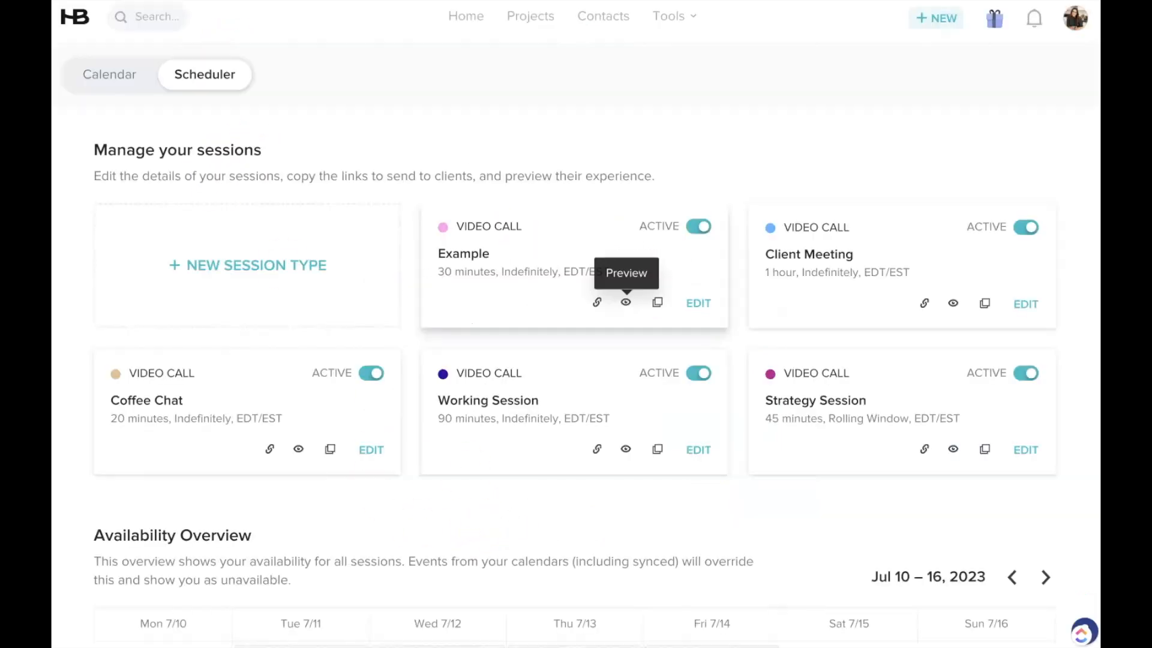
# Deactivate the Example session and activate it again
pyautogui.click(658, 305)
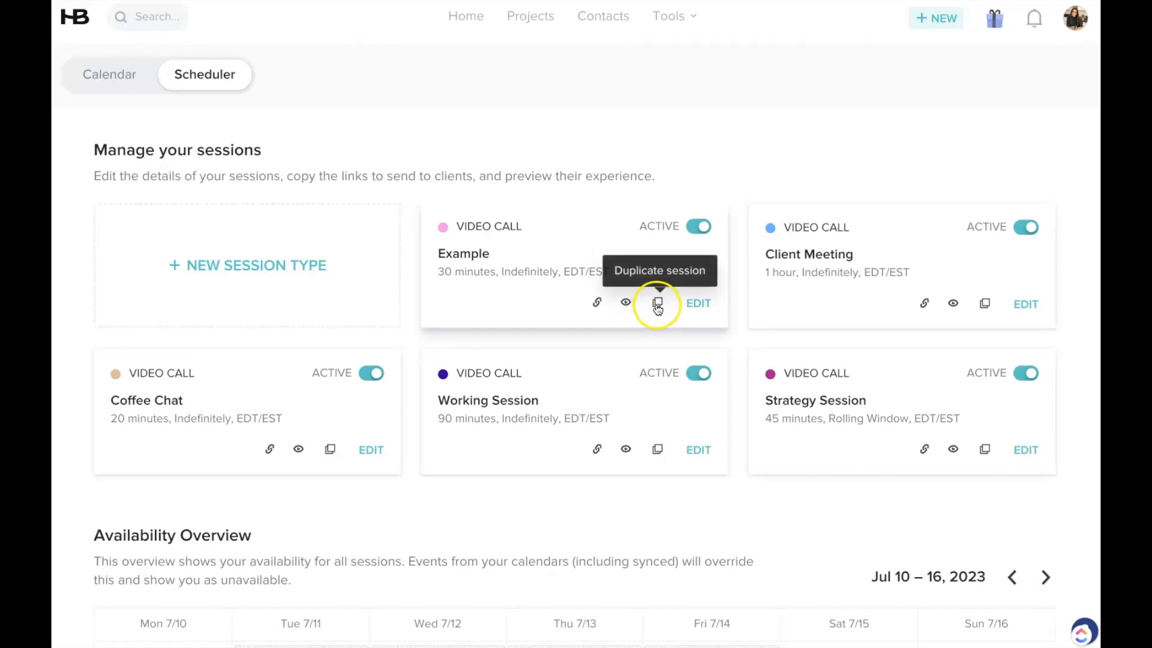
pyautogui.click(661, 309)
pyautogui.click(701, 229)
pyautogui.click(698, 228)
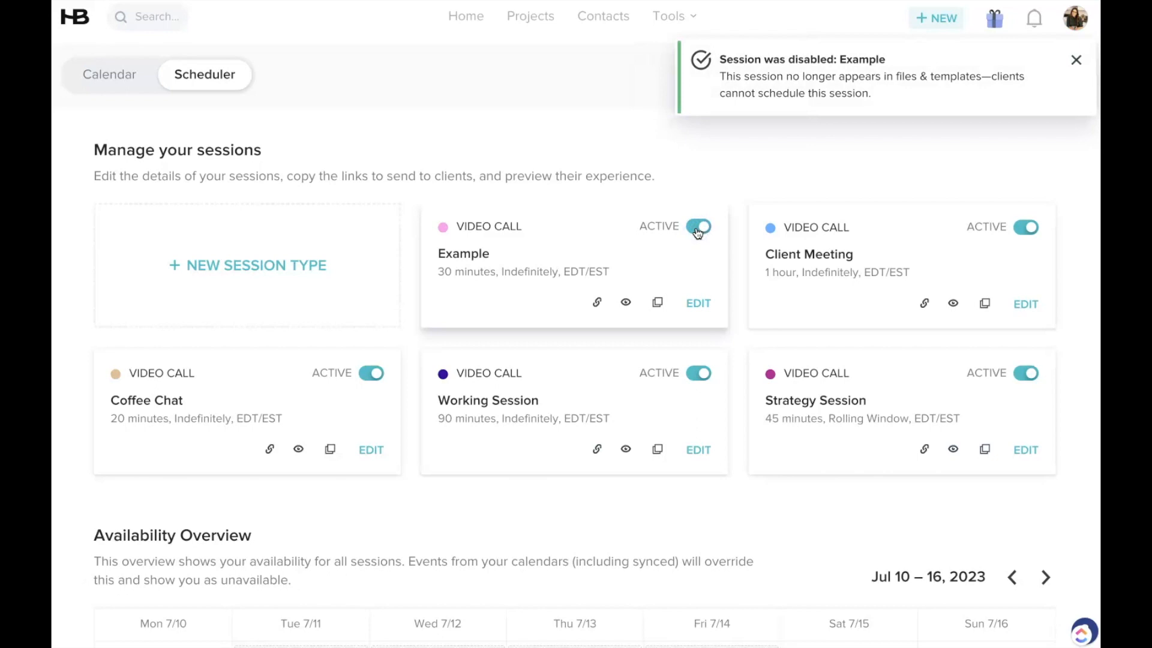
# Check the weekly availability overview for all sessions and open the Contact Form editor
pyautogui.scroll(-5, 768, 396)
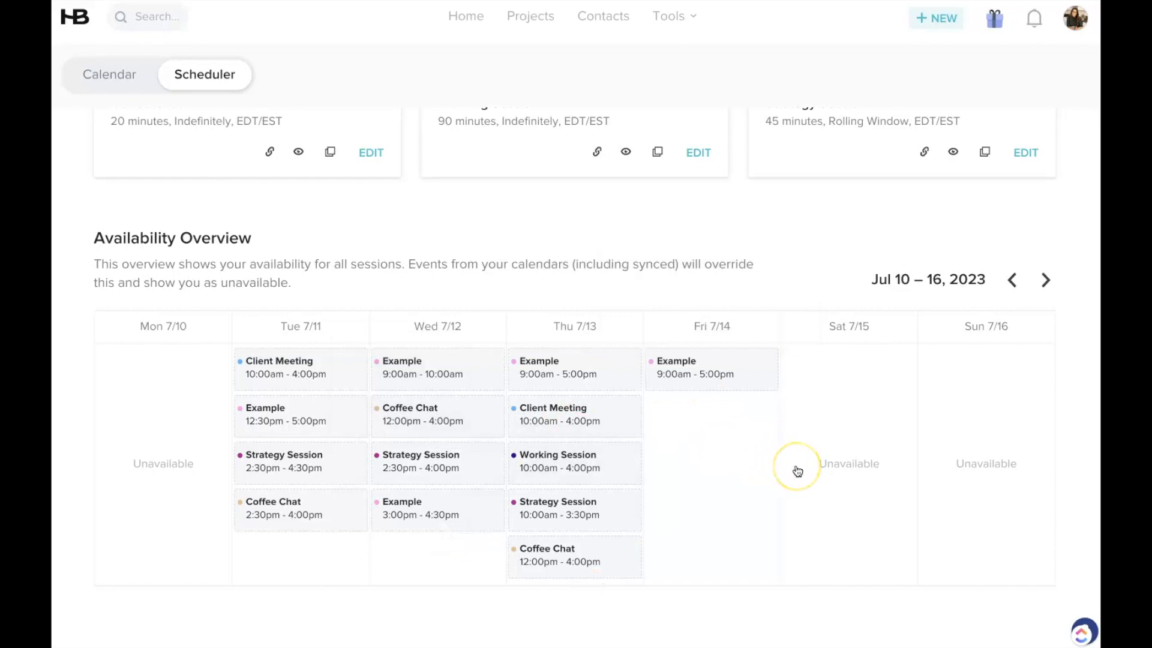
pyautogui.scroll(5, 798, 471)
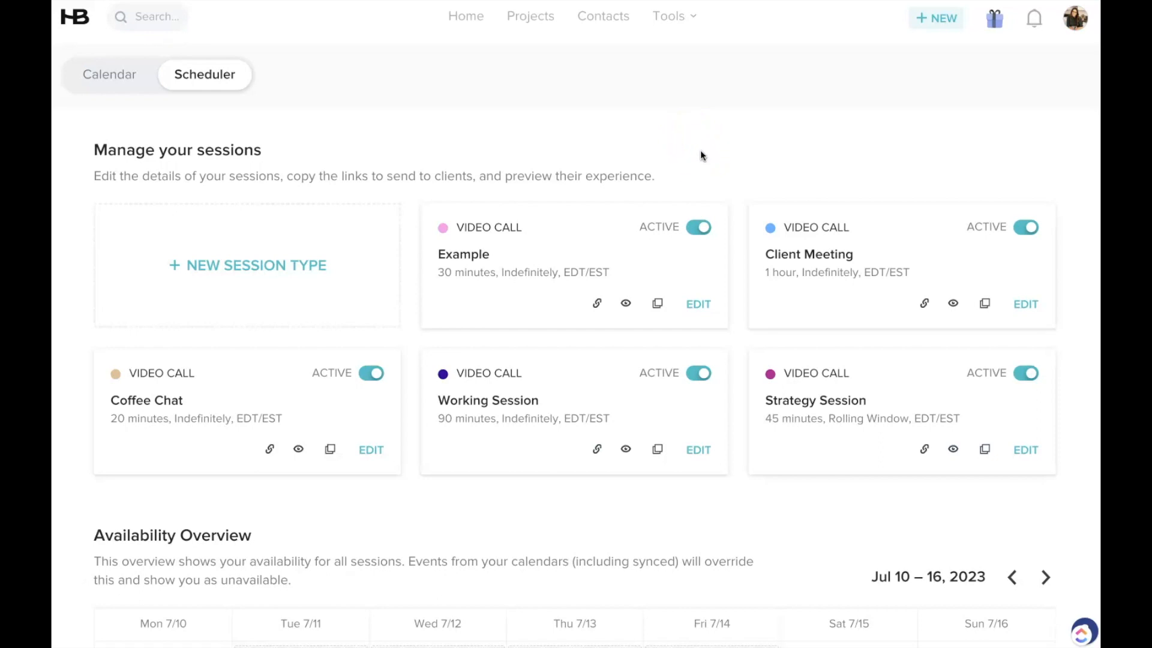
pyautogui.click(671, 17)
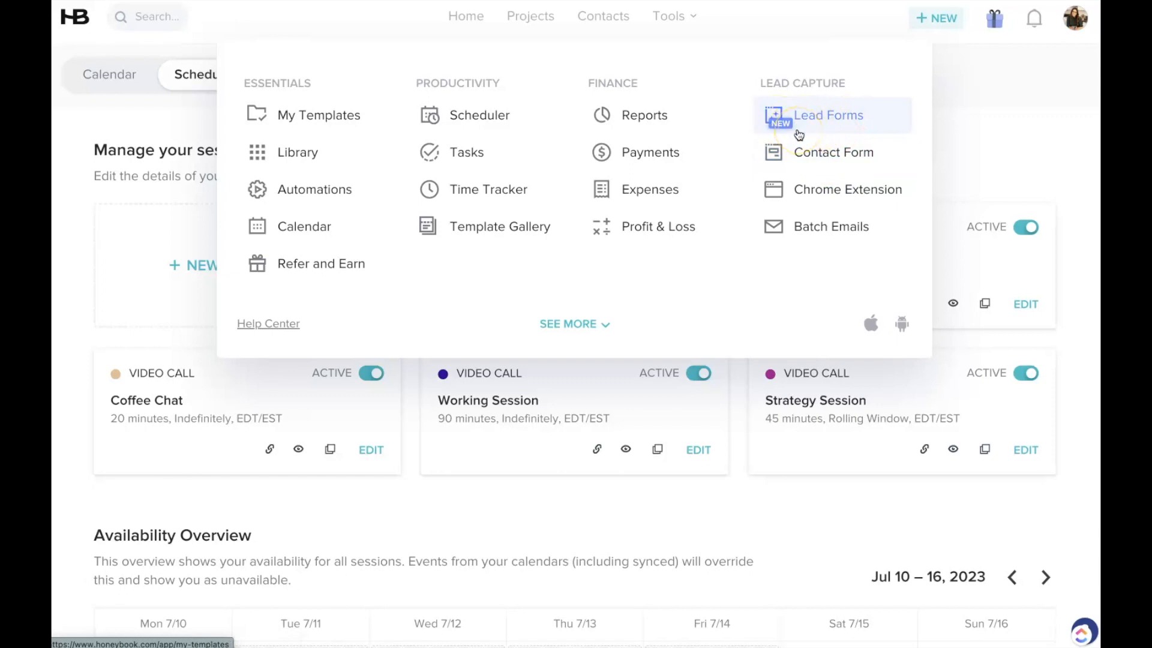
pyautogui.click(815, 132)
pyautogui.click(852, 167)
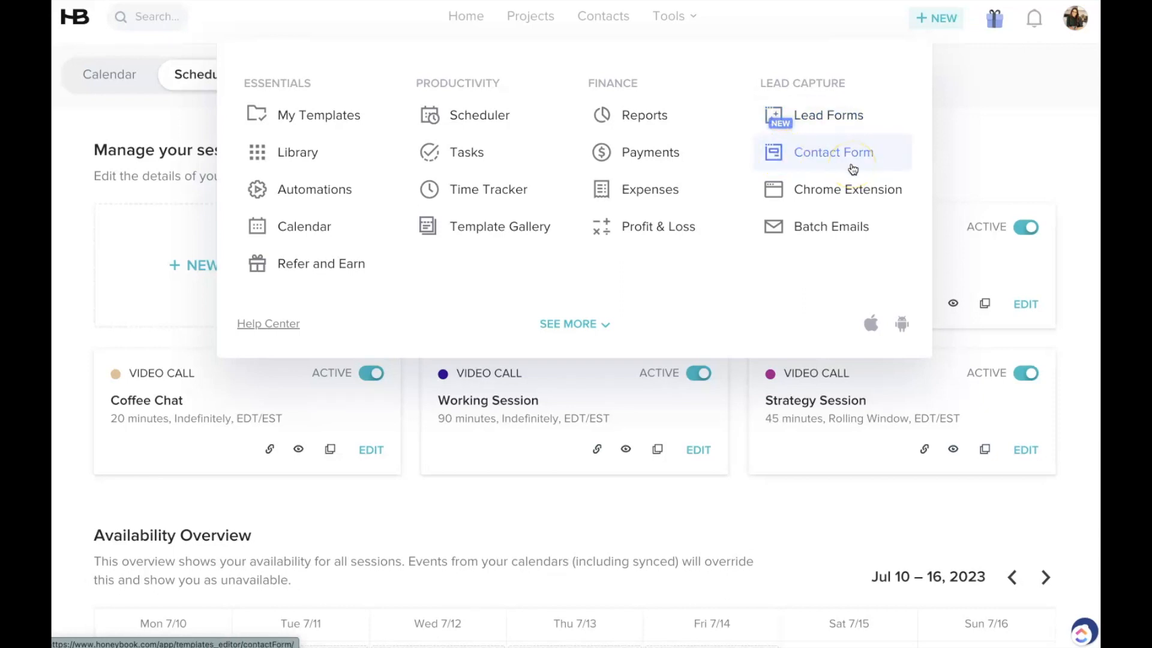
pyautogui.click(852, 169)
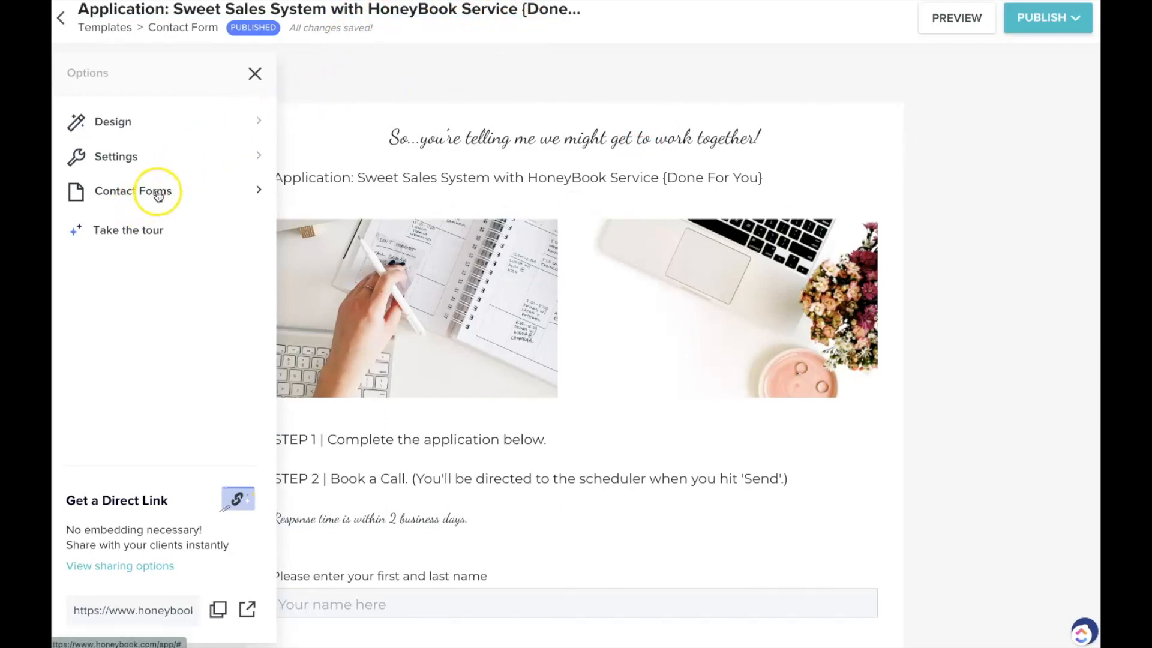
# View the list of contact forms, select the published "Application: Sweet Sales System" form and collapse the options
pyautogui.click(255, 73)
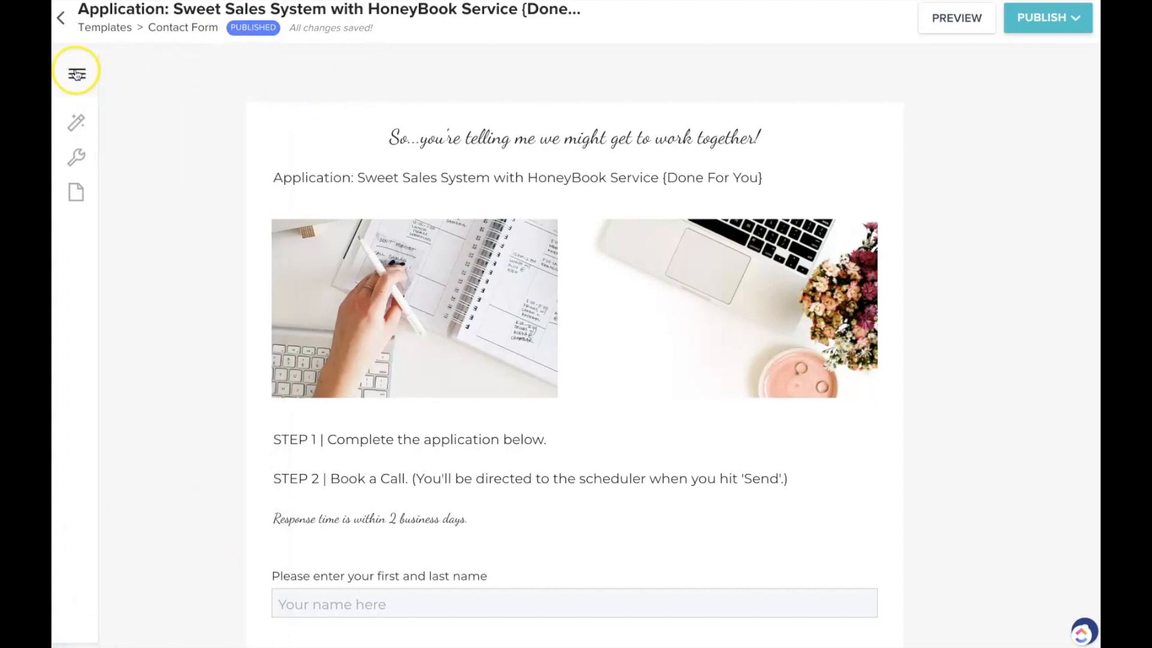
pyautogui.click(76, 74)
pyautogui.click(118, 188)
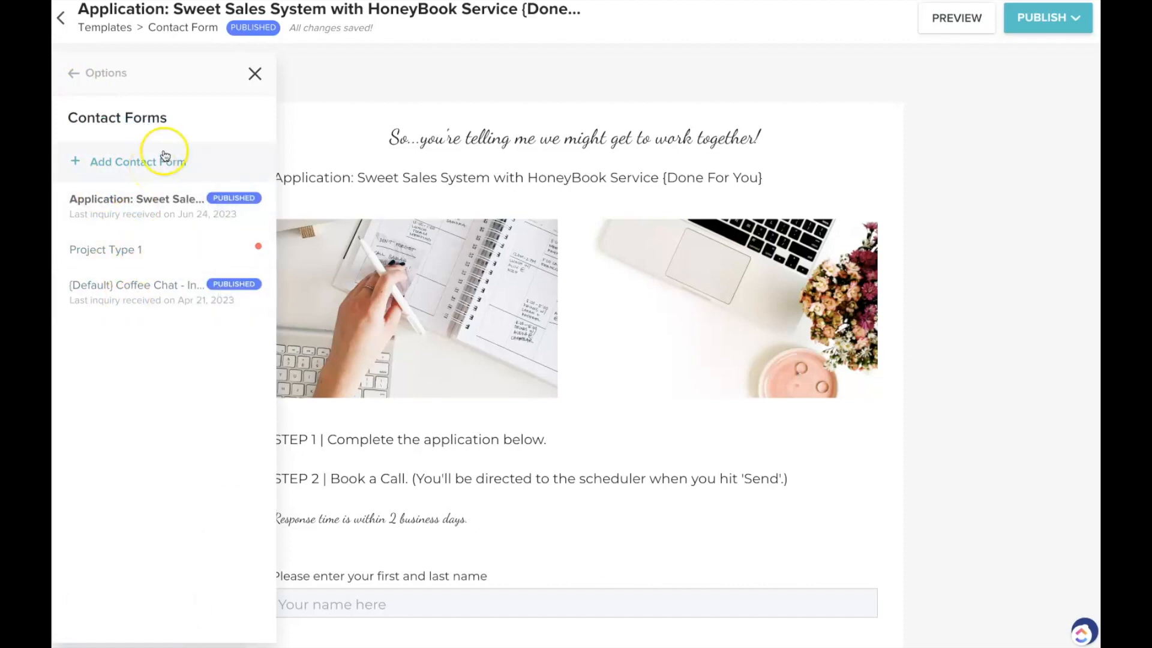
pyautogui.click(151, 220)
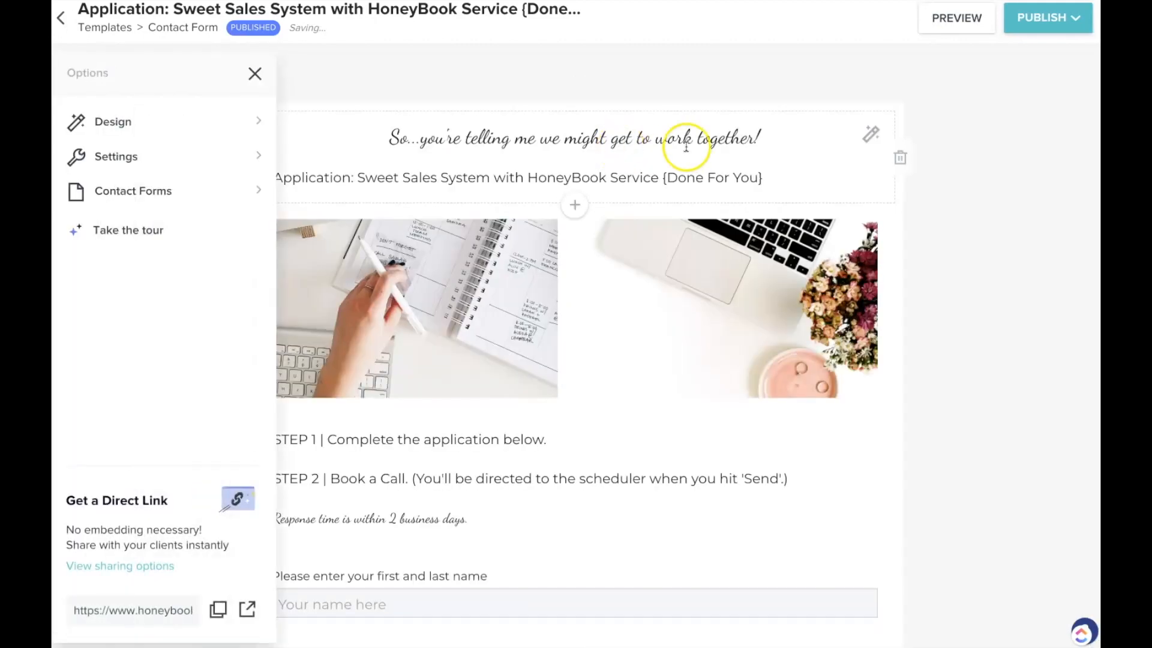
pyautogui.click(255, 73)
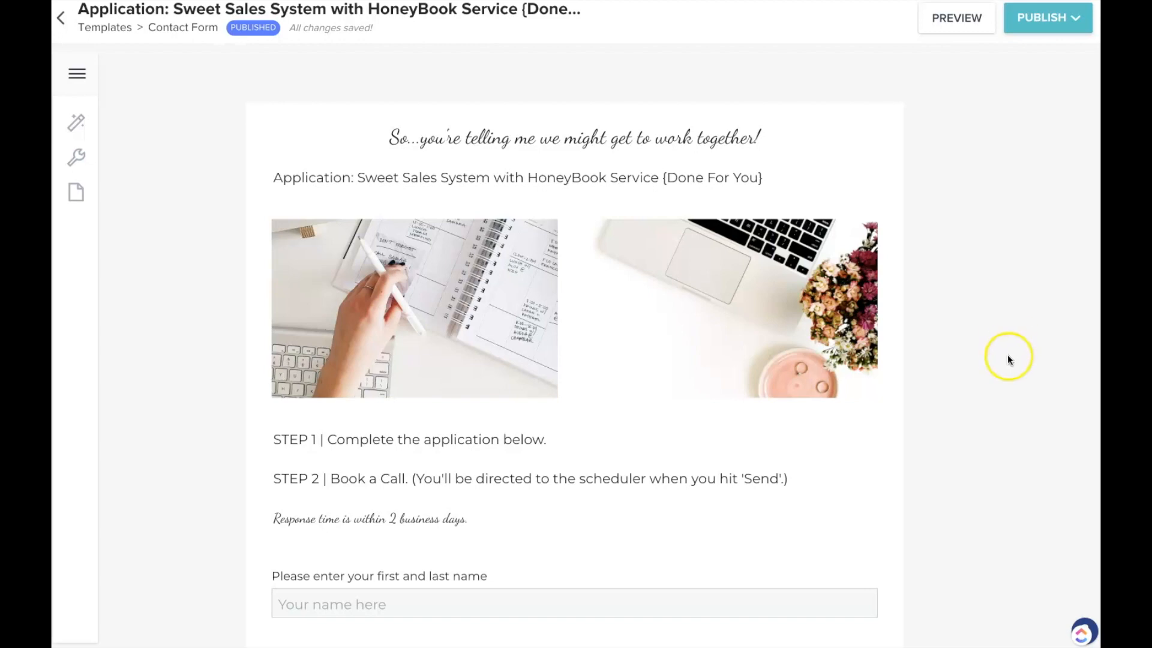
# Examine the application form from its booking instructions through its questions to the closing scheduler note above the Send button
pyautogui.scroll(-3, 1005, 355)
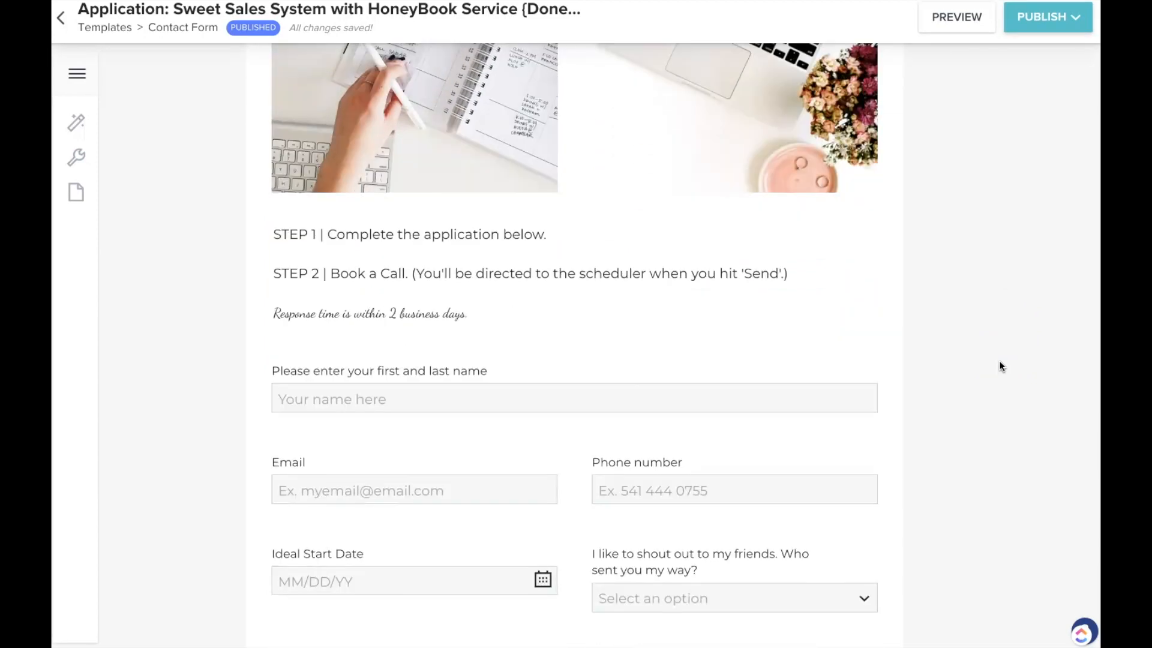
pyautogui.scroll(1, 999, 365)
pyautogui.scroll(1, 1029, 384)
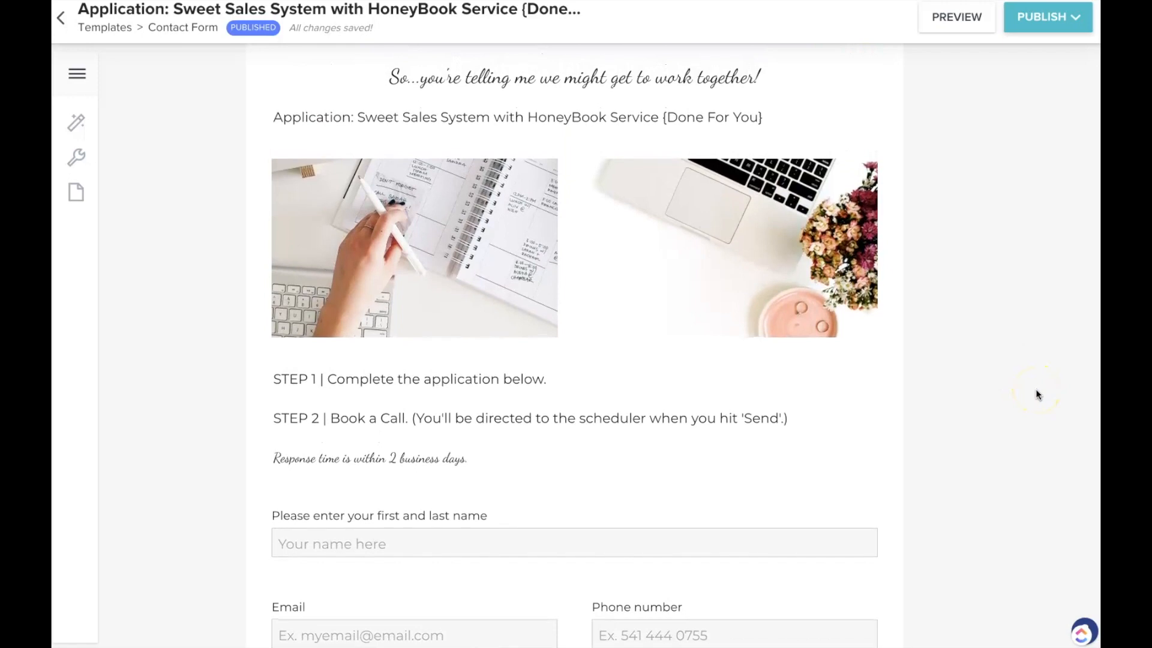
pyautogui.scroll(1, 1036, 394)
pyautogui.scroll(1, 1035, 394)
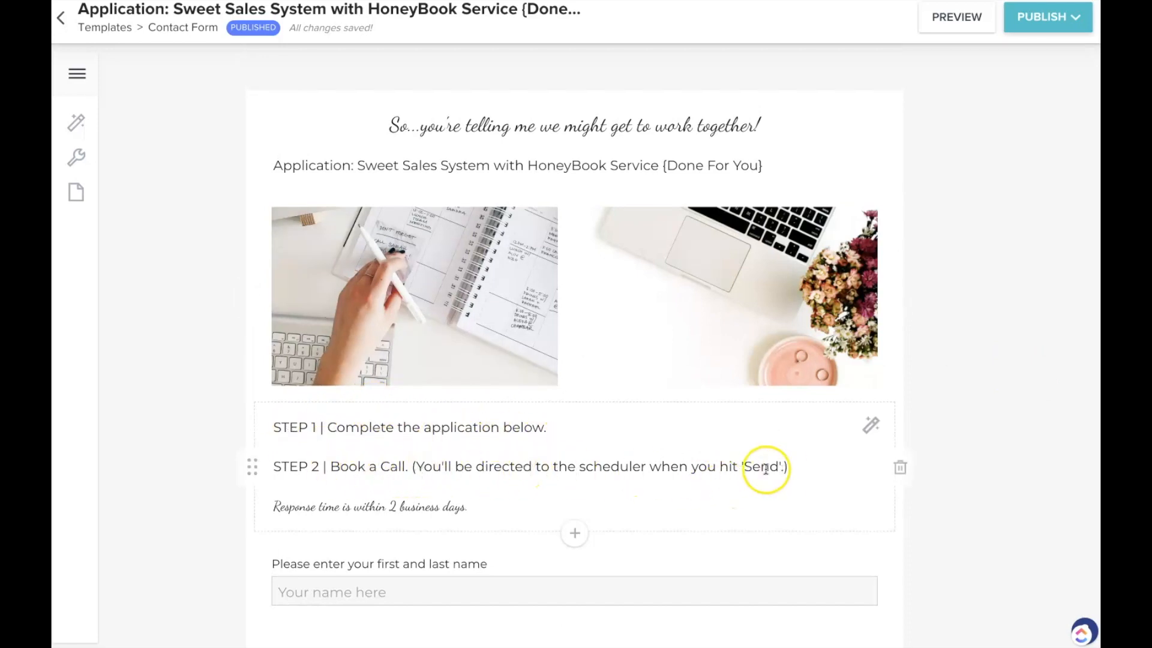
pyautogui.scroll(-15, 959, 538)
pyautogui.scroll(-10, 959, 535)
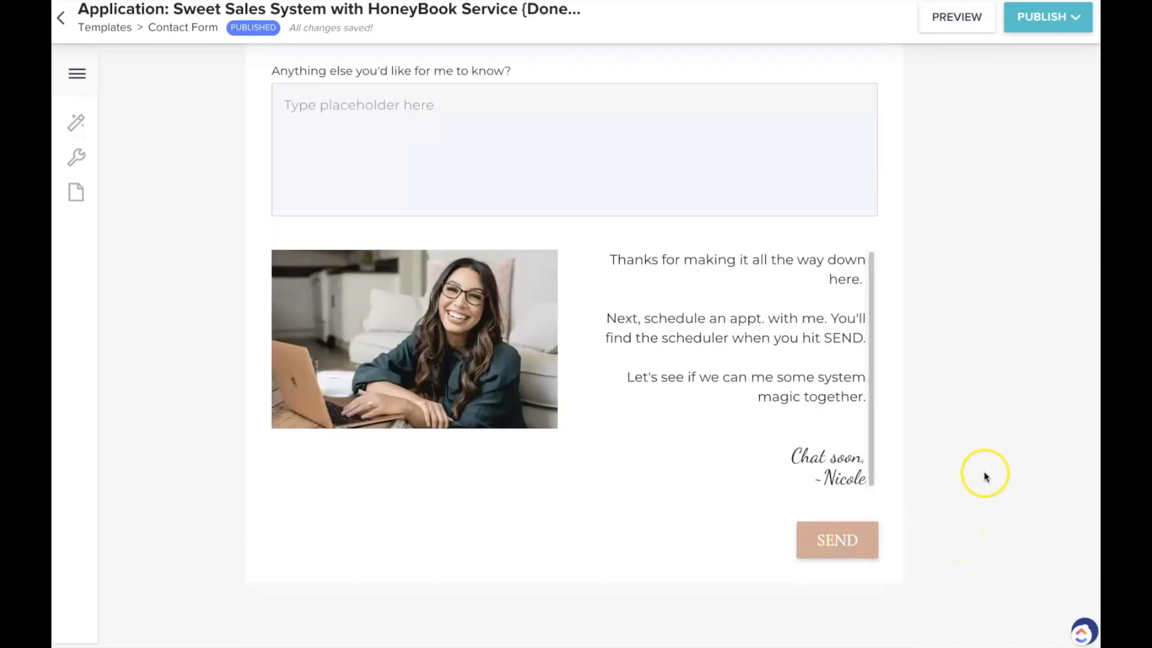
pyautogui.scroll(14, 981, 465)
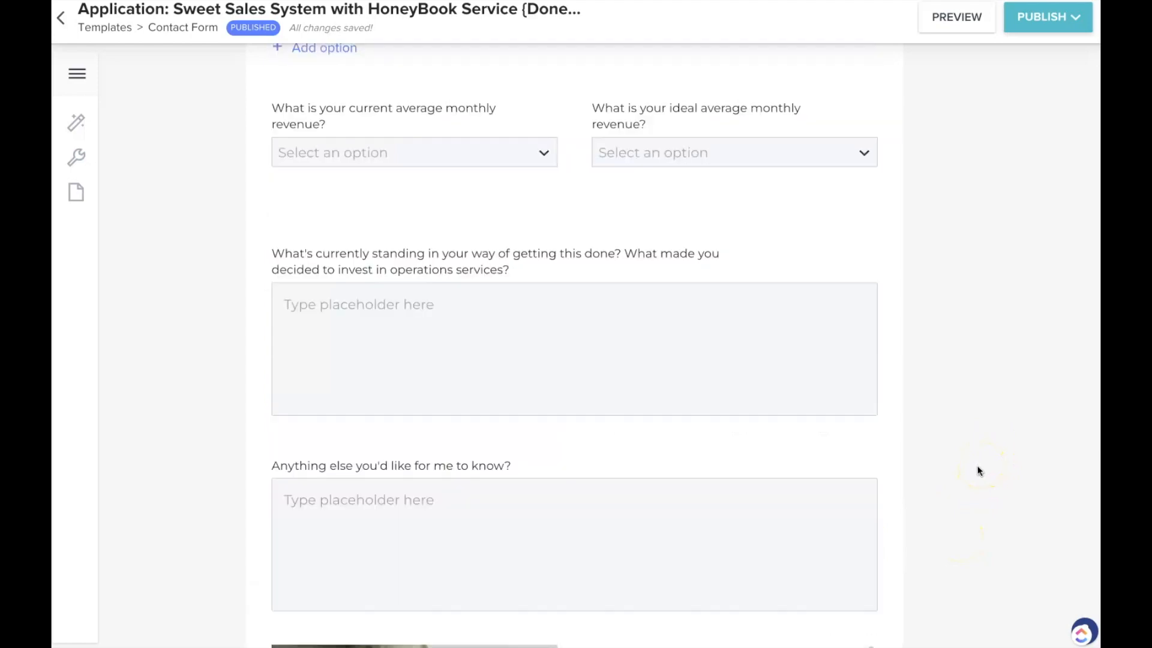
pyautogui.scroll(15, 975, 468)
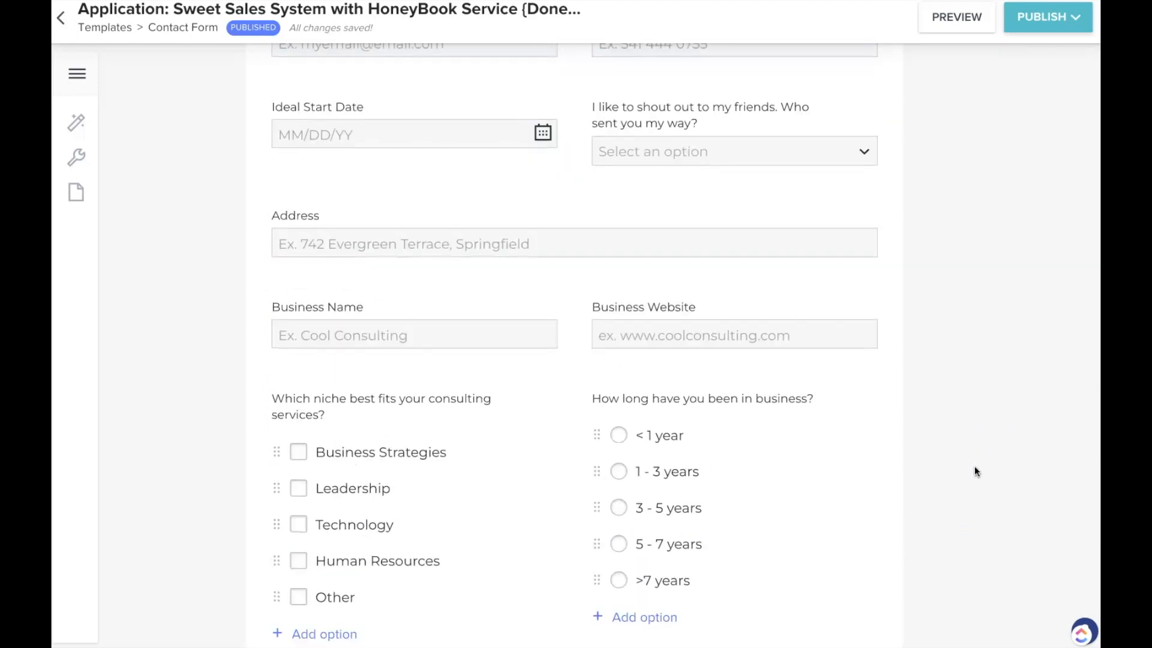
# Check the question and content block types available for insertion beneath the application form's heading, and close the block picker
pyautogui.scroll(3, 975, 466)
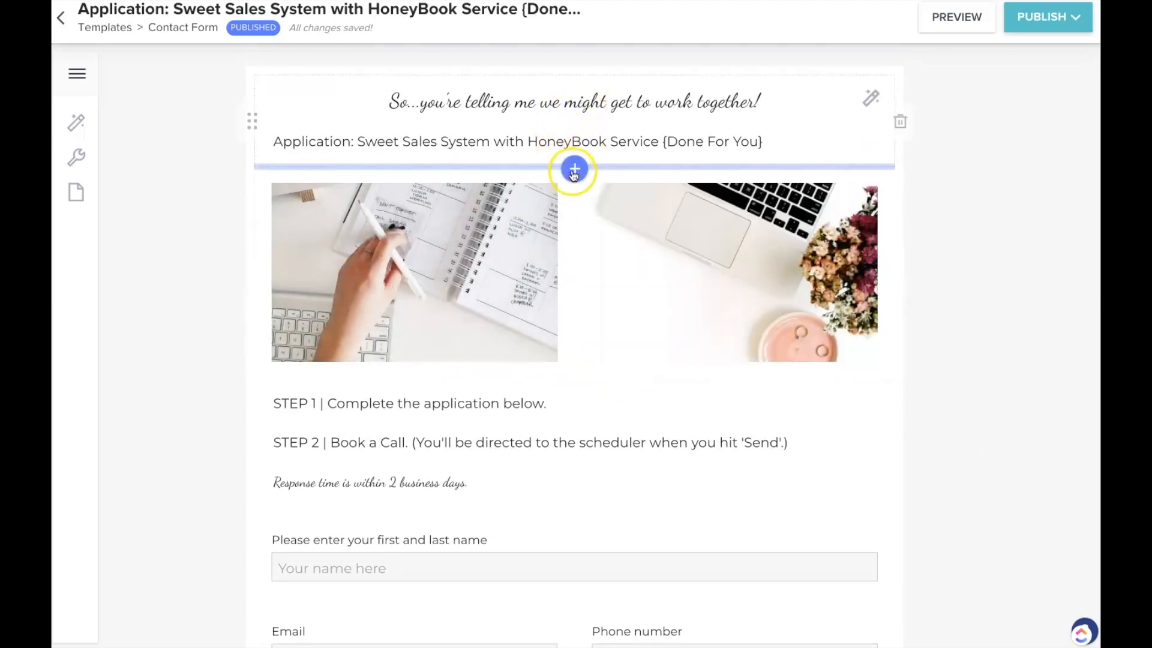
pyautogui.click(574, 173)
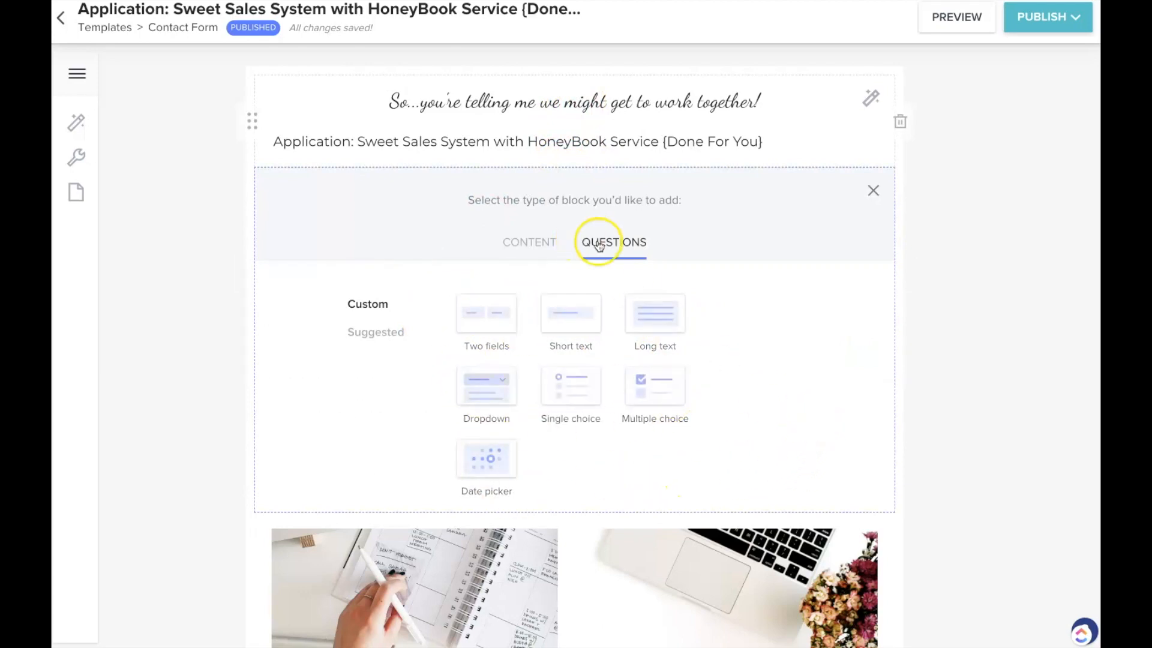
pyautogui.click(539, 243)
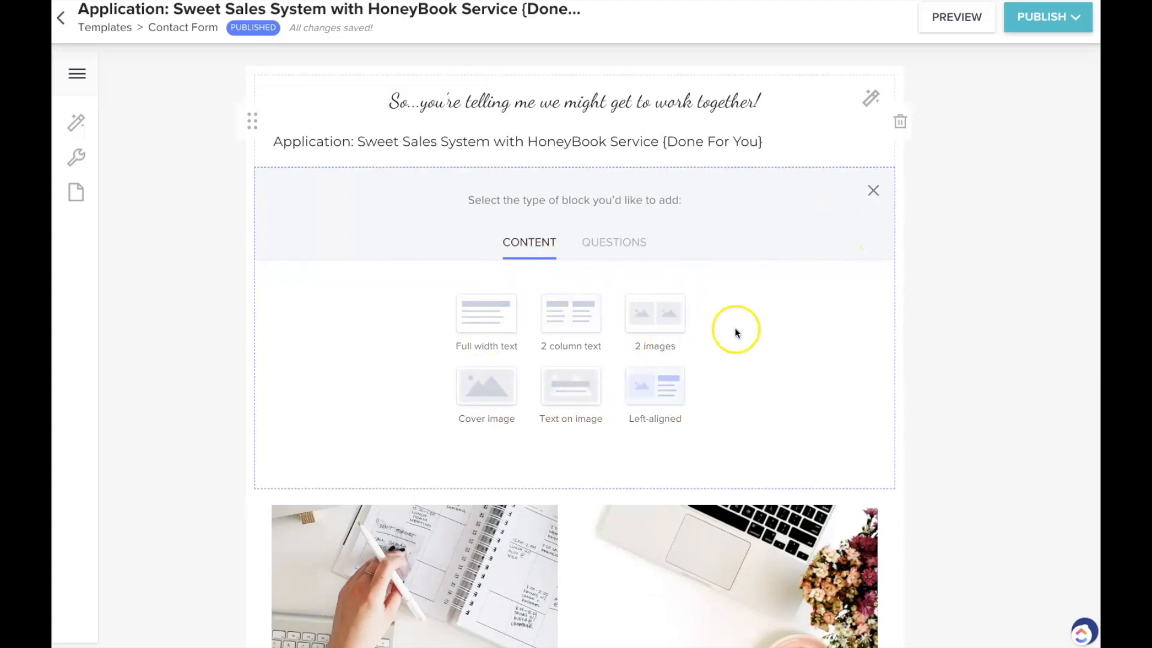
pyautogui.click(871, 189)
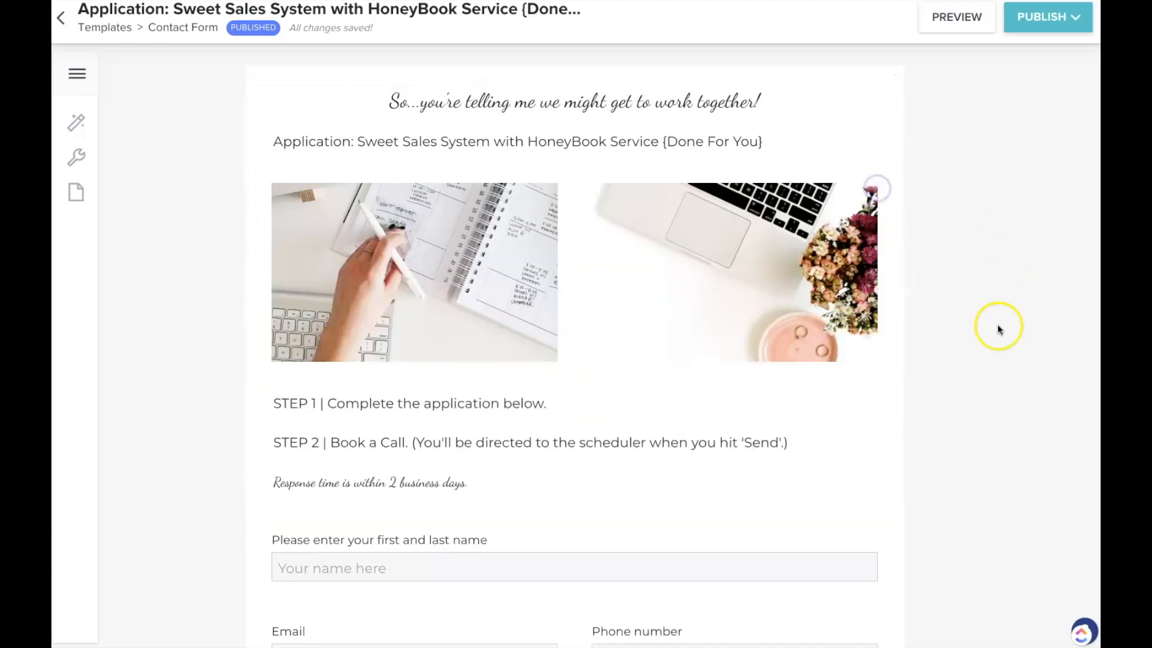
pyautogui.scroll(-1, 960, 390)
pyautogui.scroll(-2, 956, 419)
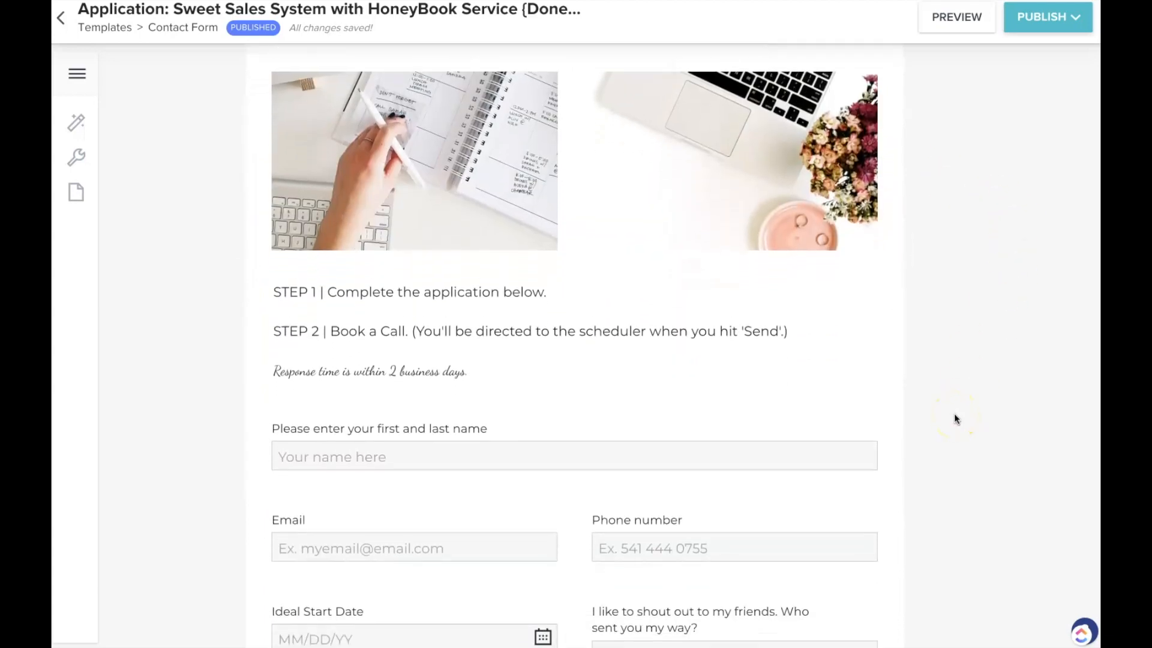
pyautogui.scroll(3, 956, 418)
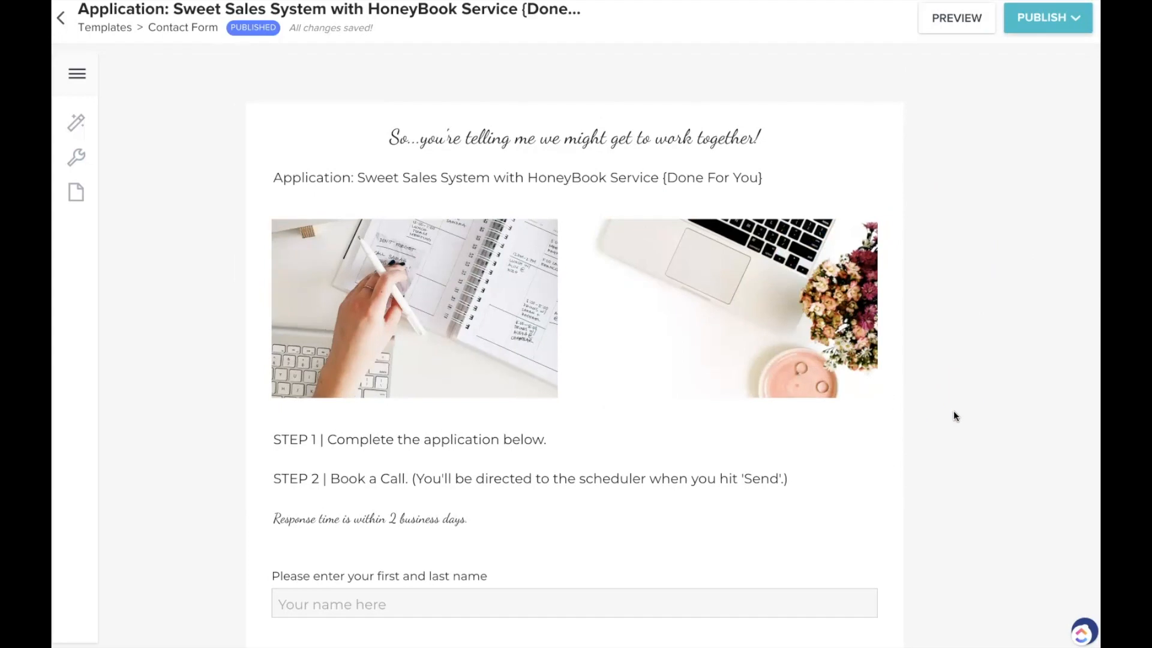
# View the published contact form's embed code and its direct-link sharing options, and close the dialog
pyautogui.scroll(-1, 952, 410)
pyautogui.click(1076, 22)
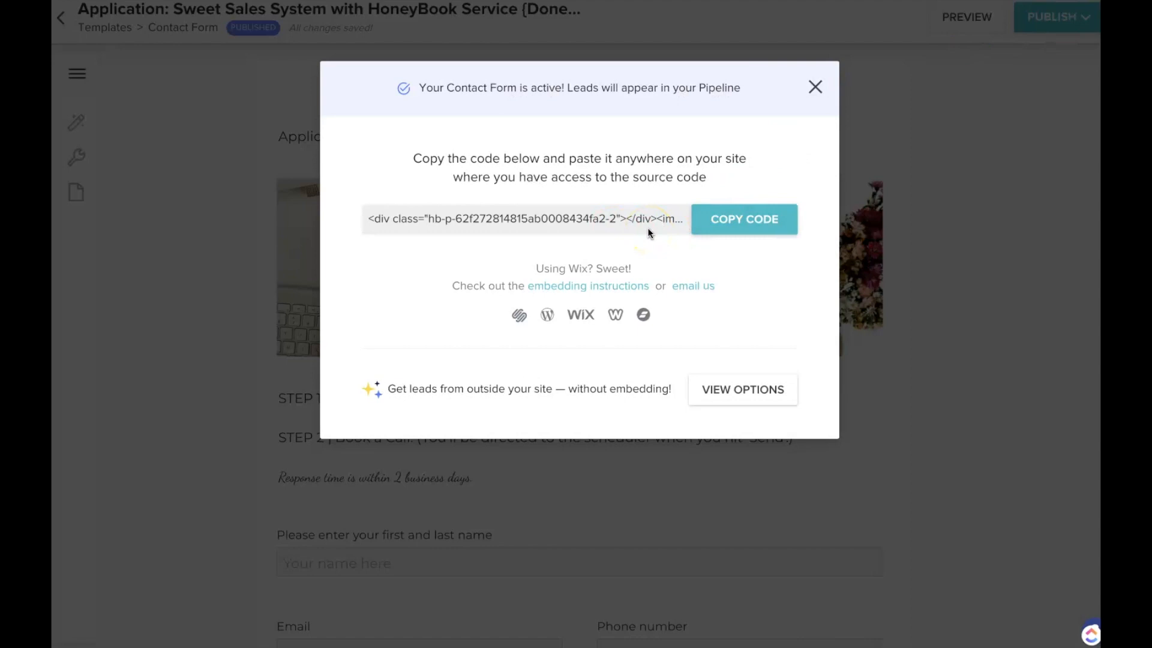
pyautogui.click(736, 387)
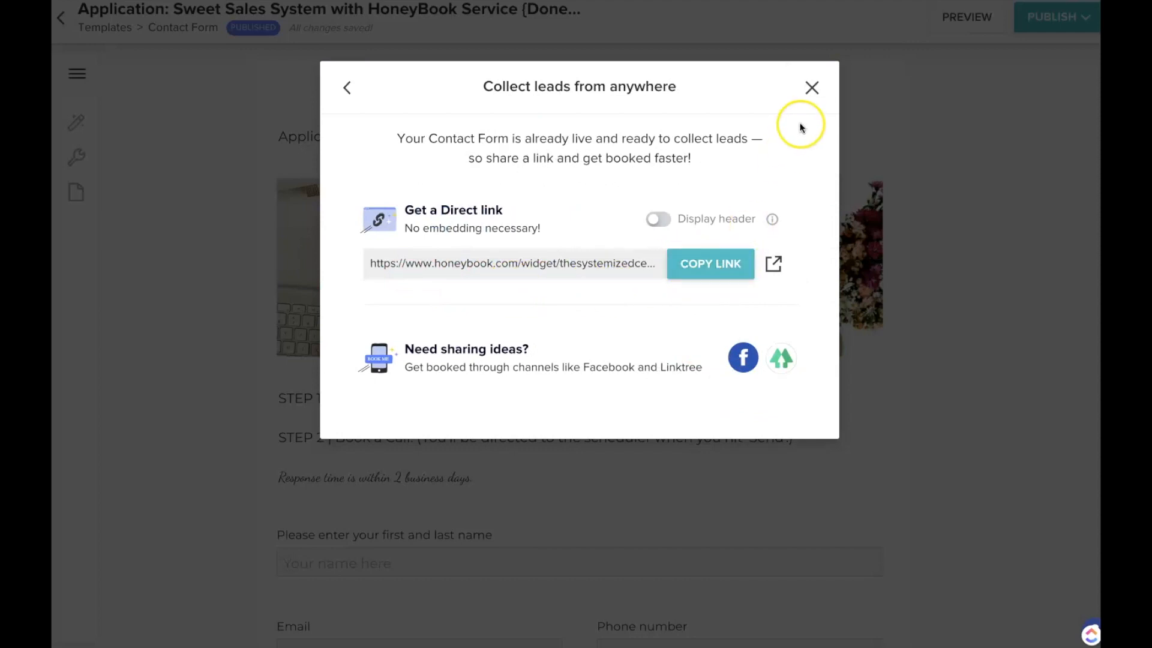
pyautogui.click(813, 87)
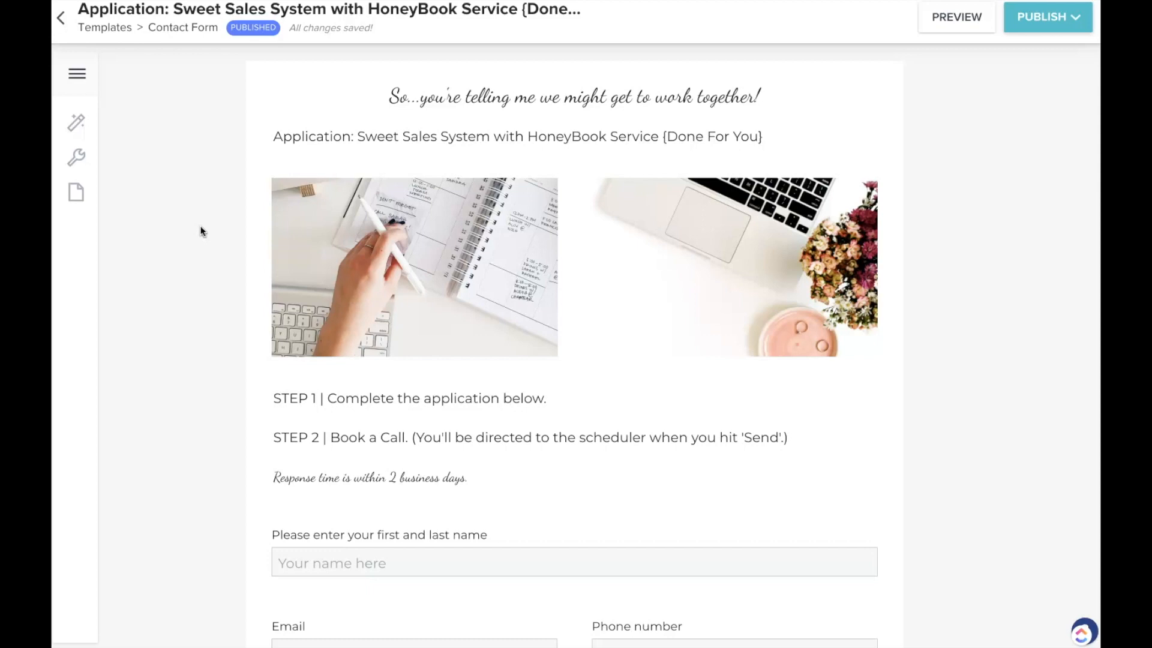
# Review the contact form's settings for the redirect after completion and the assigned project type, and collapse them
pyautogui.click(79, 158)
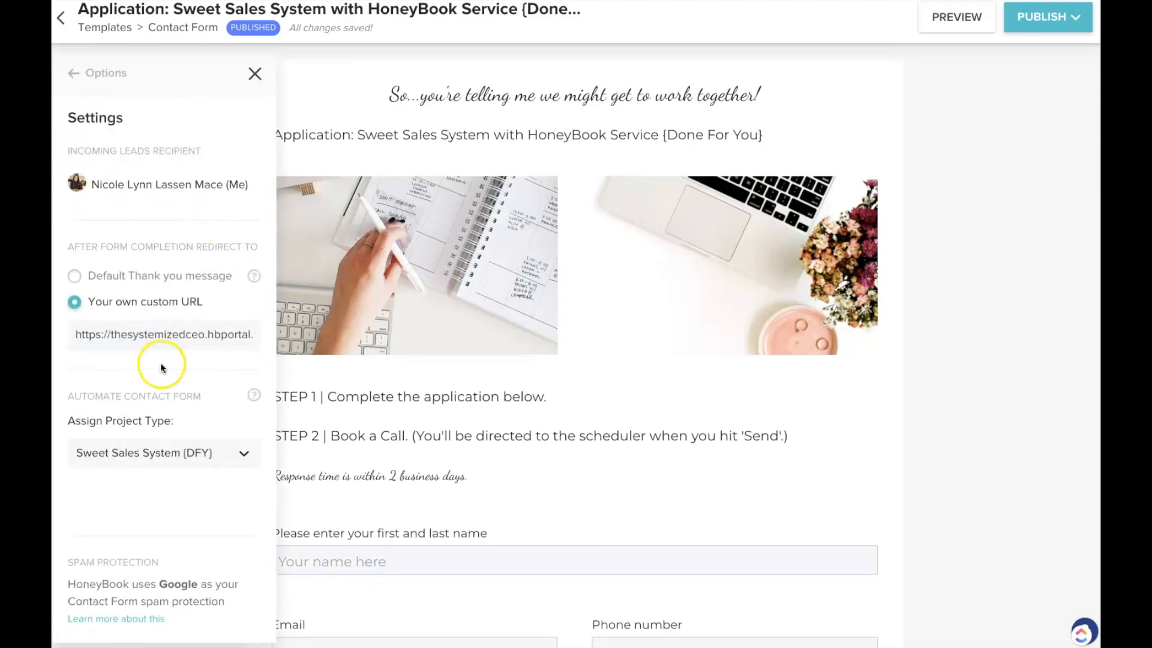
pyautogui.scroll(-2, 160, 364)
pyautogui.moveTo(106, 422); pyautogui.dragTo(184, 428)
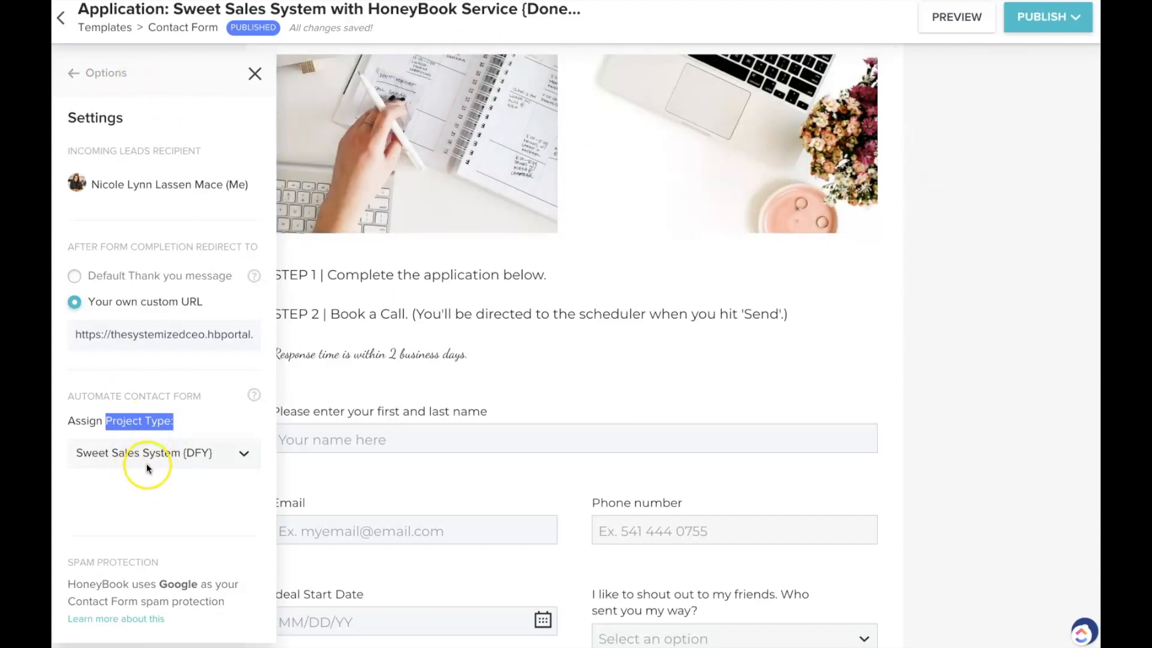
pyautogui.click(106, 76)
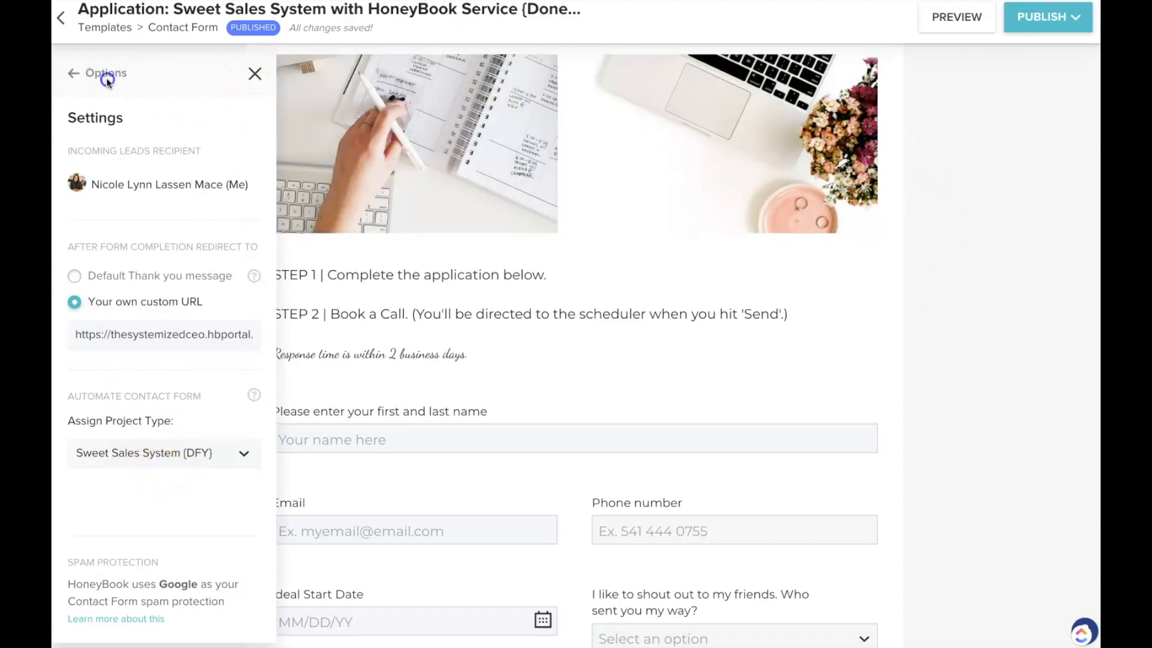
pyautogui.click(254, 76)
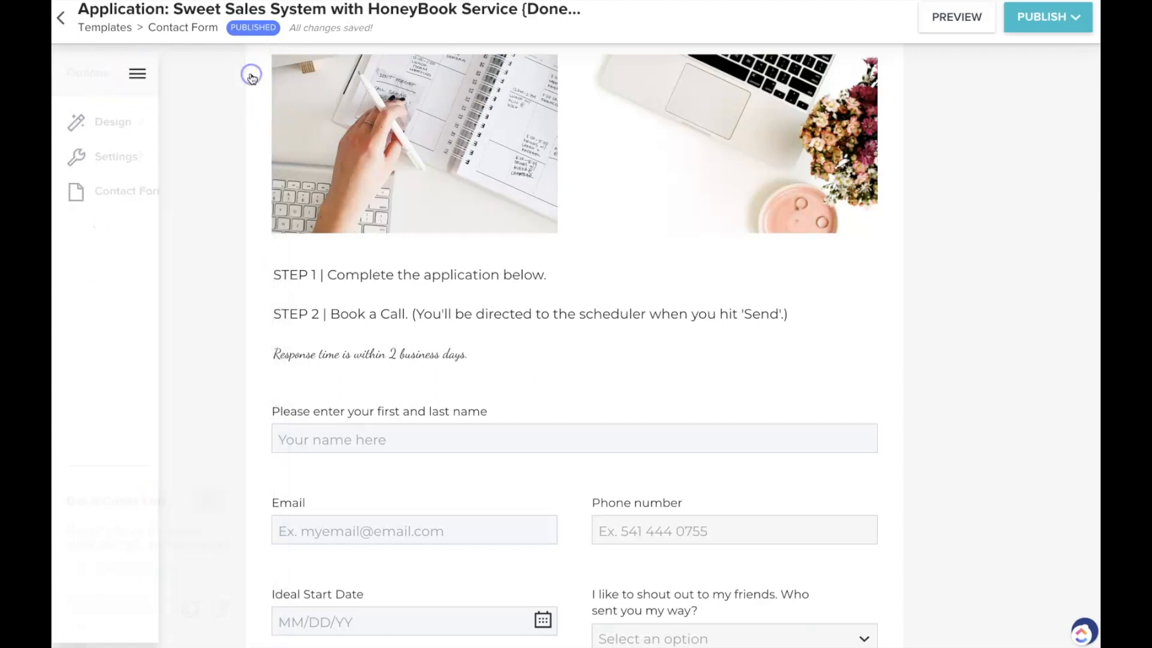
# Leave the contact form editor and open the list of Lead Forms templates
pyautogui.click(57, 19)
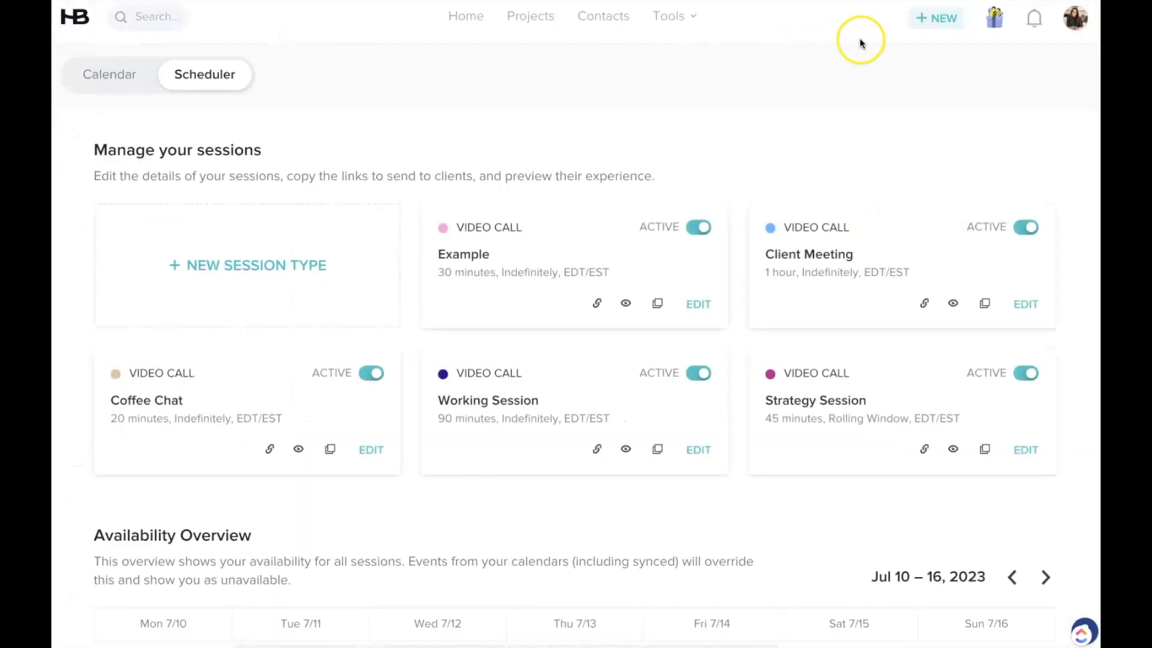
pyautogui.click(677, 16)
pyautogui.click(825, 117)
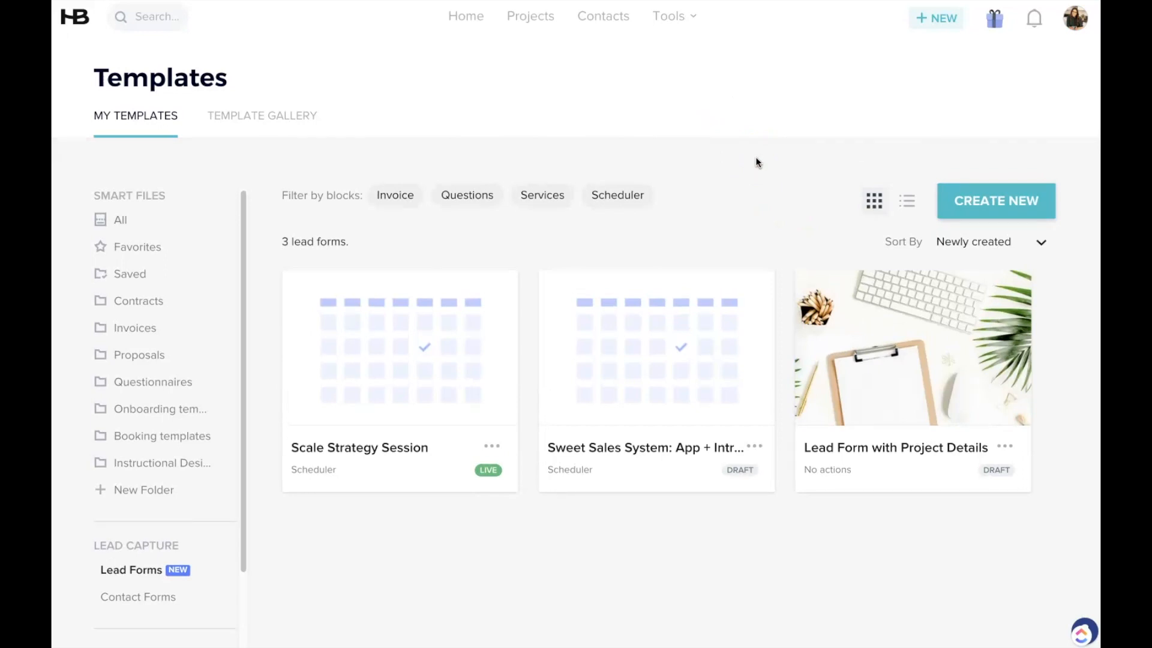
pyautogui.scroll(-1, 756, 162)
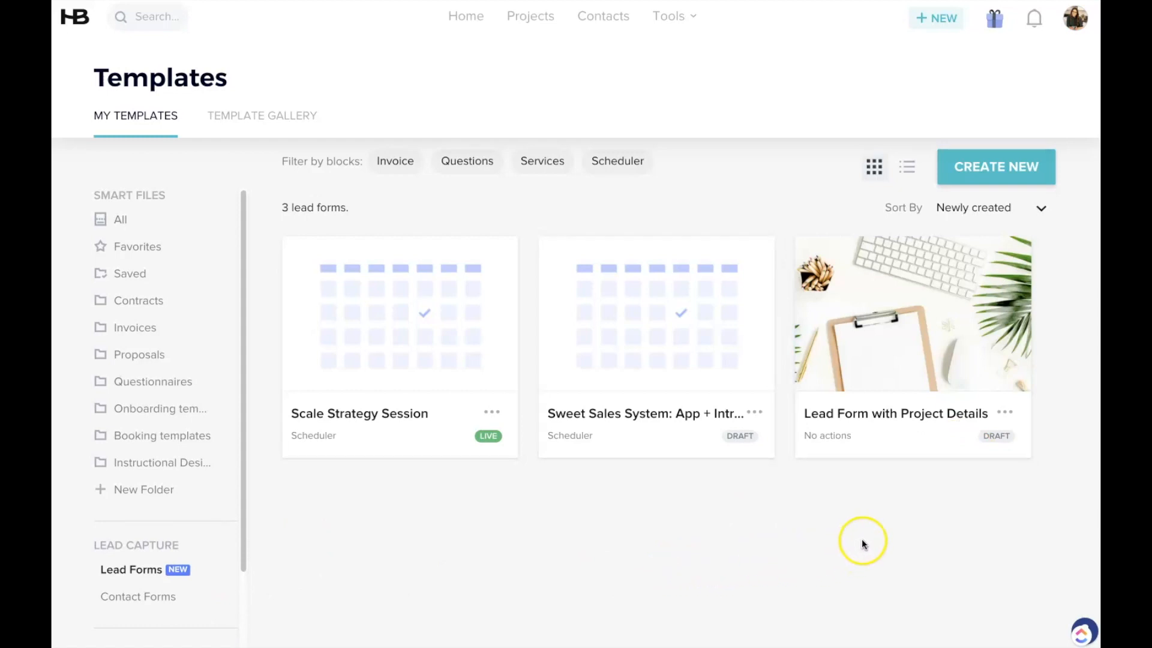
# Compare the available lead form types and create a new lead form from the Introductory call template
pyautogui.click(997, 168)
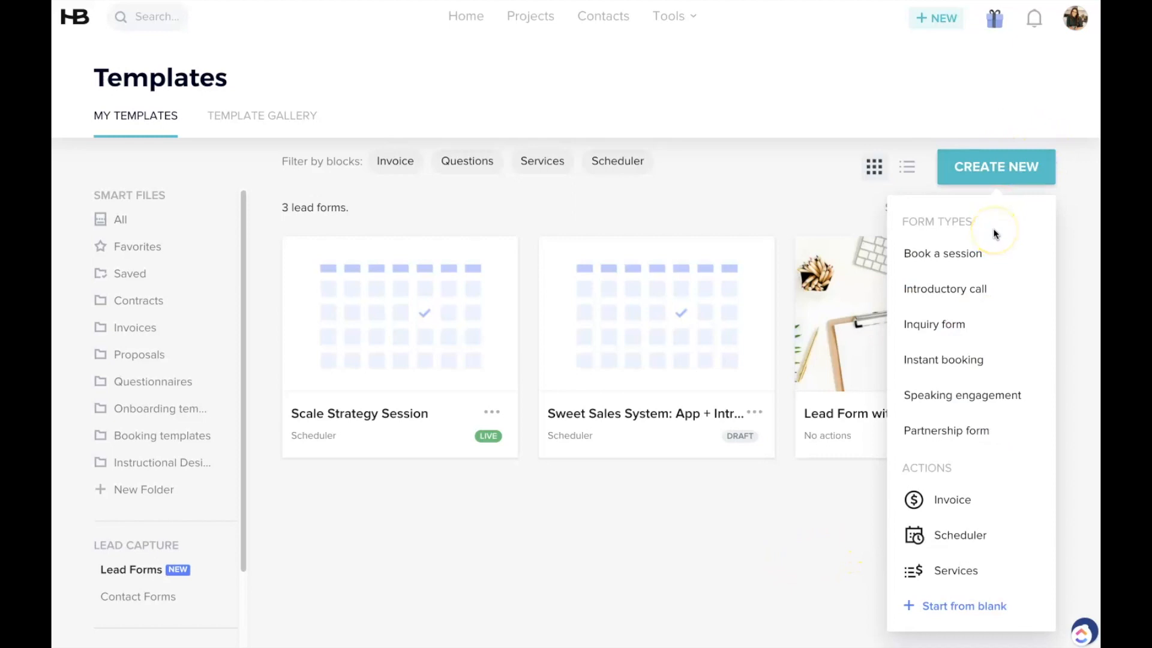
pyautogui.moveTo(909, 260)
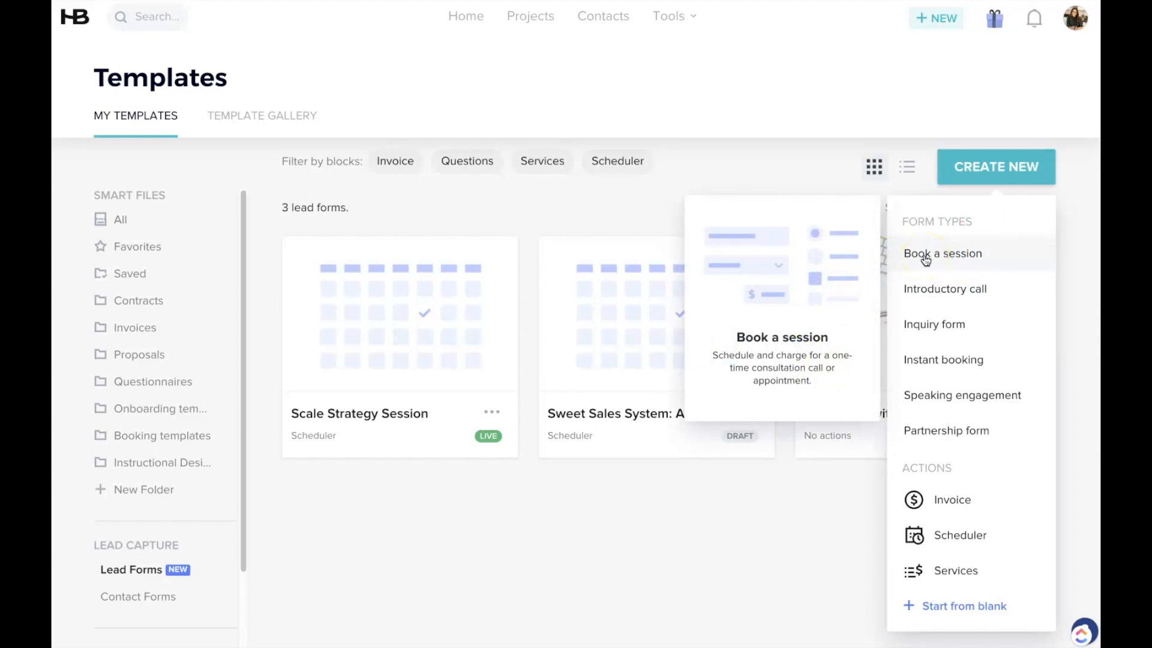
pyautogui.click(982, 291)
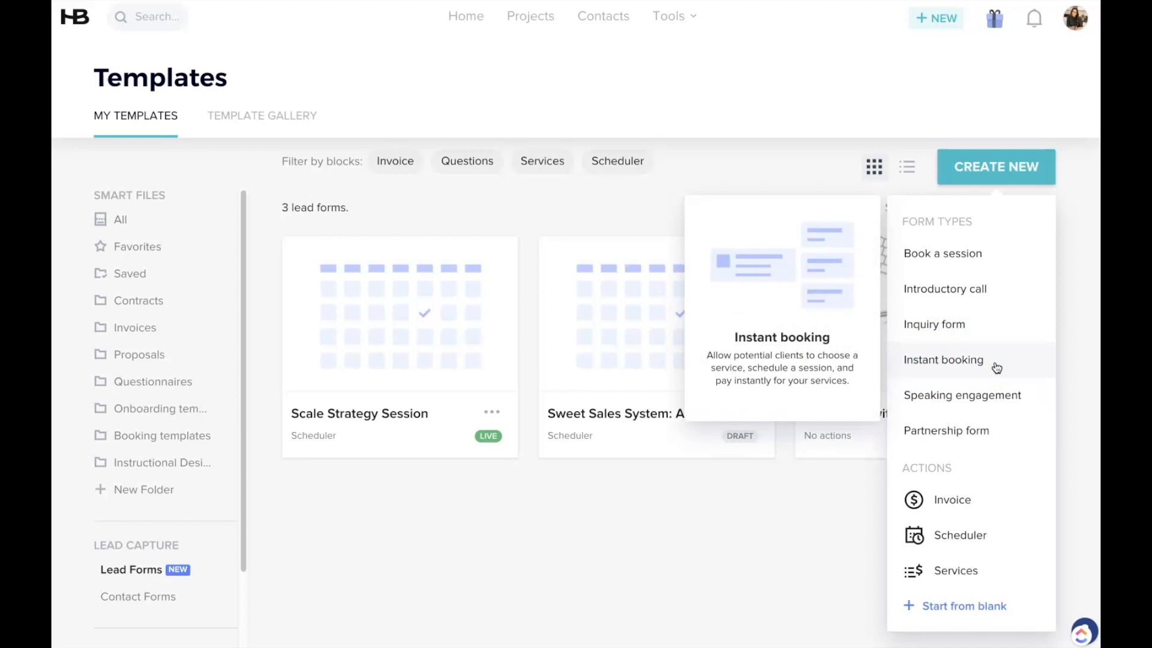
pyautogui.click(996, 401)
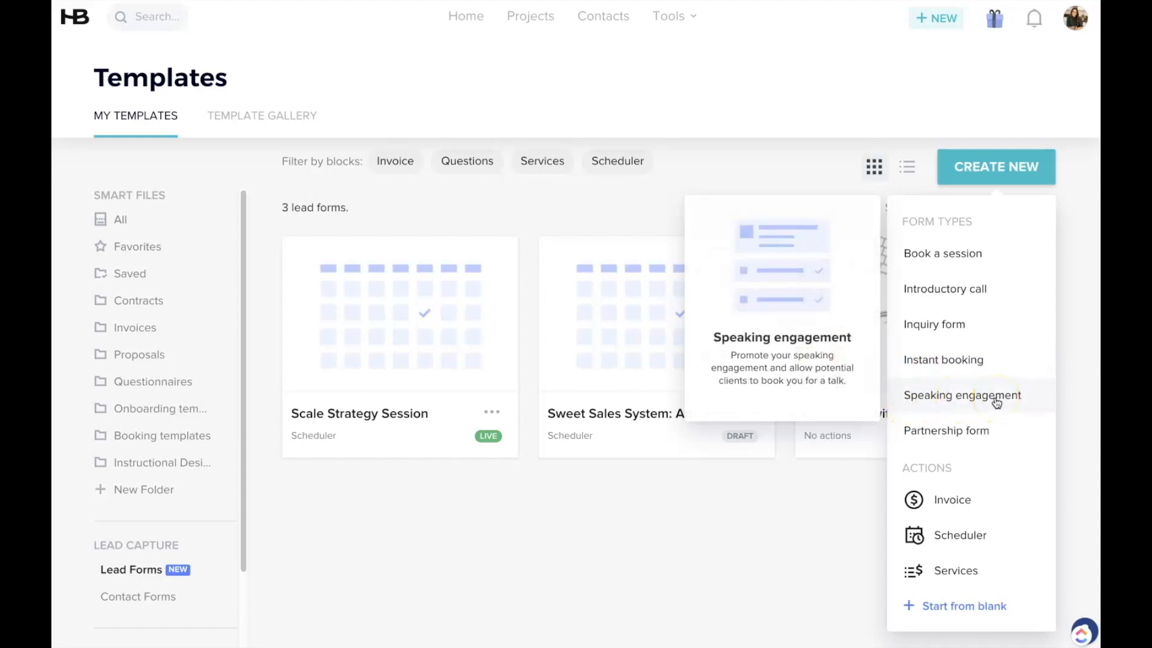
pyautogui.click(1006, 434)
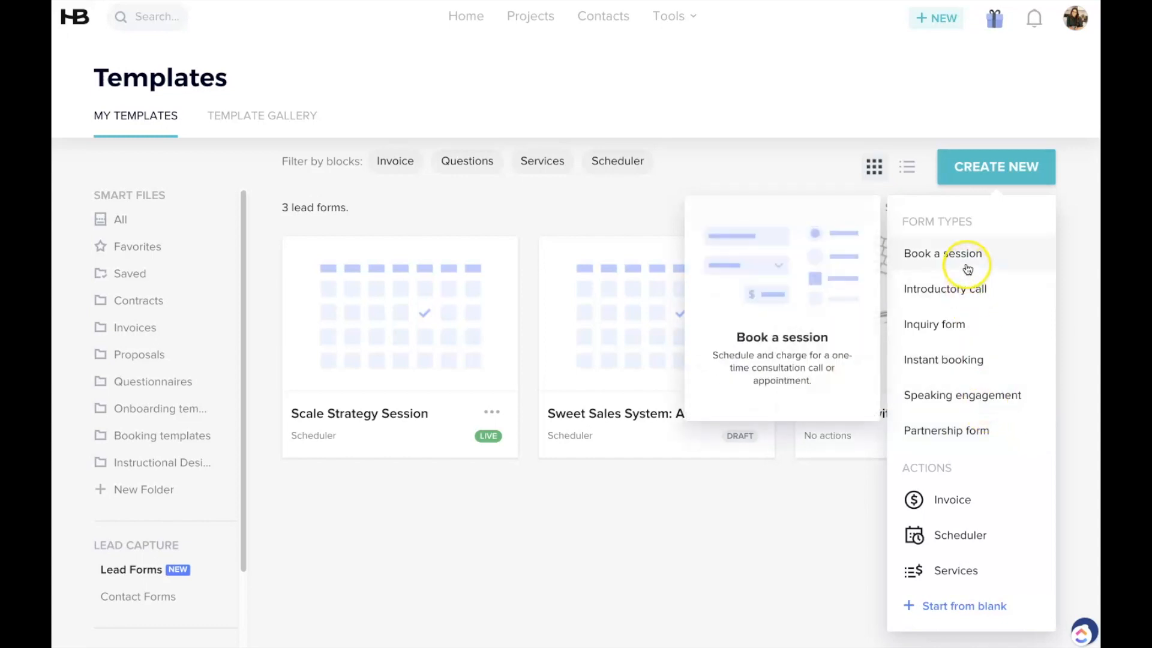
pyautogui.click(946, 292)
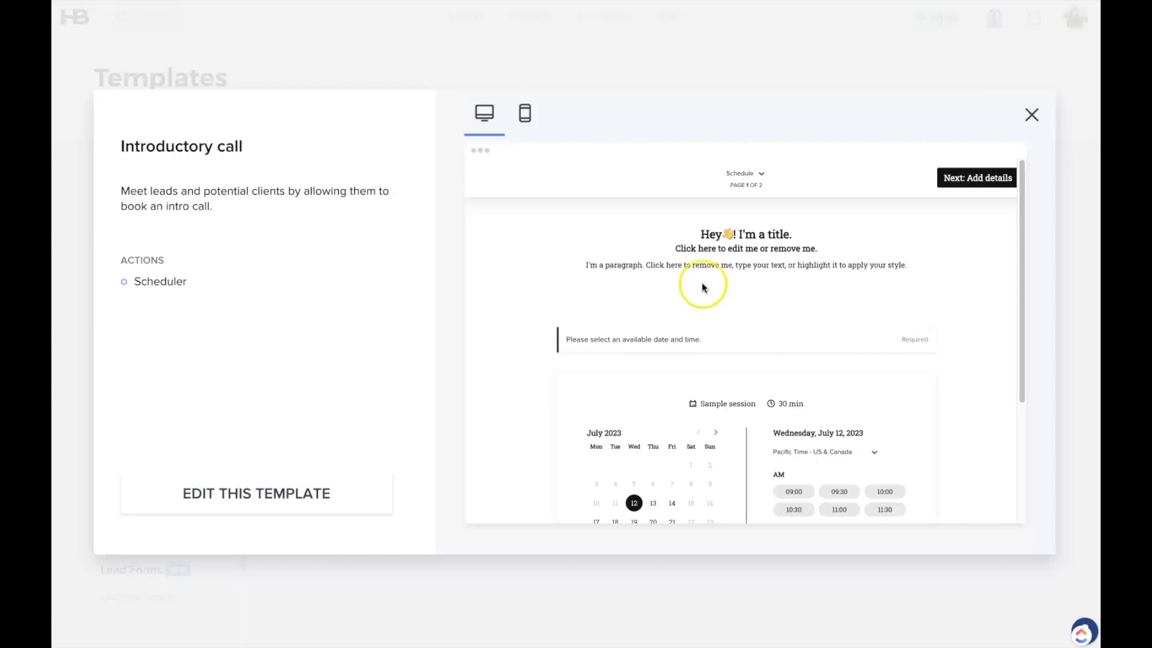
pyautogui.click(314, 503)
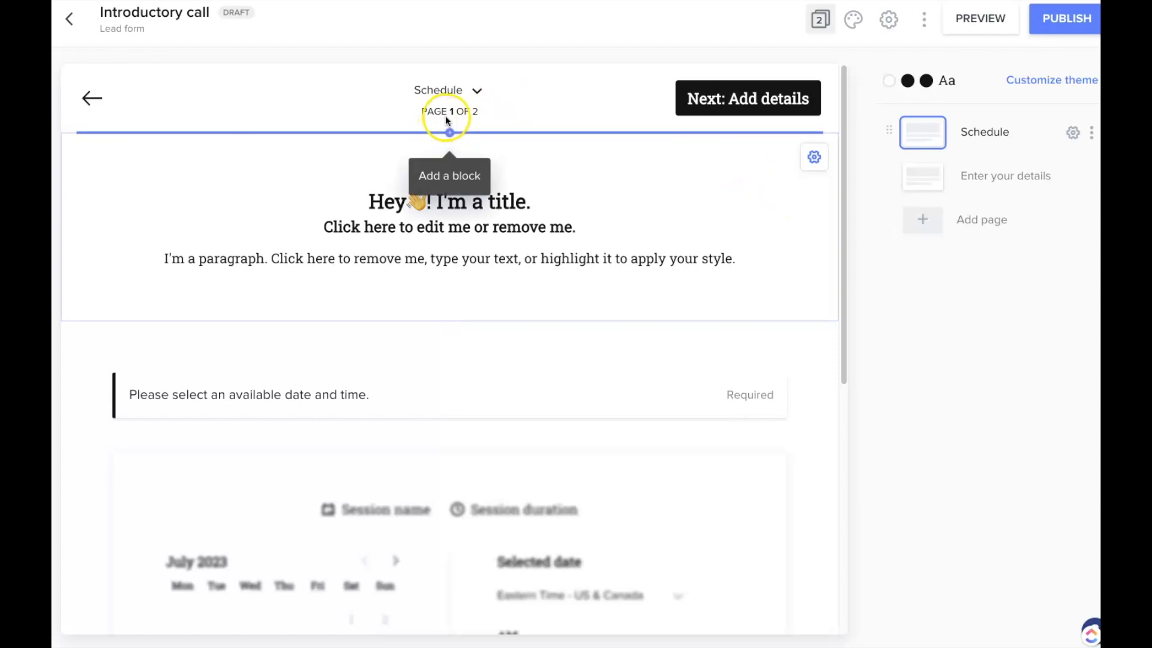
# View the block types that can be added above the title on the Schedule page, and cancel without adding one
pyautogui.click(441, 217)
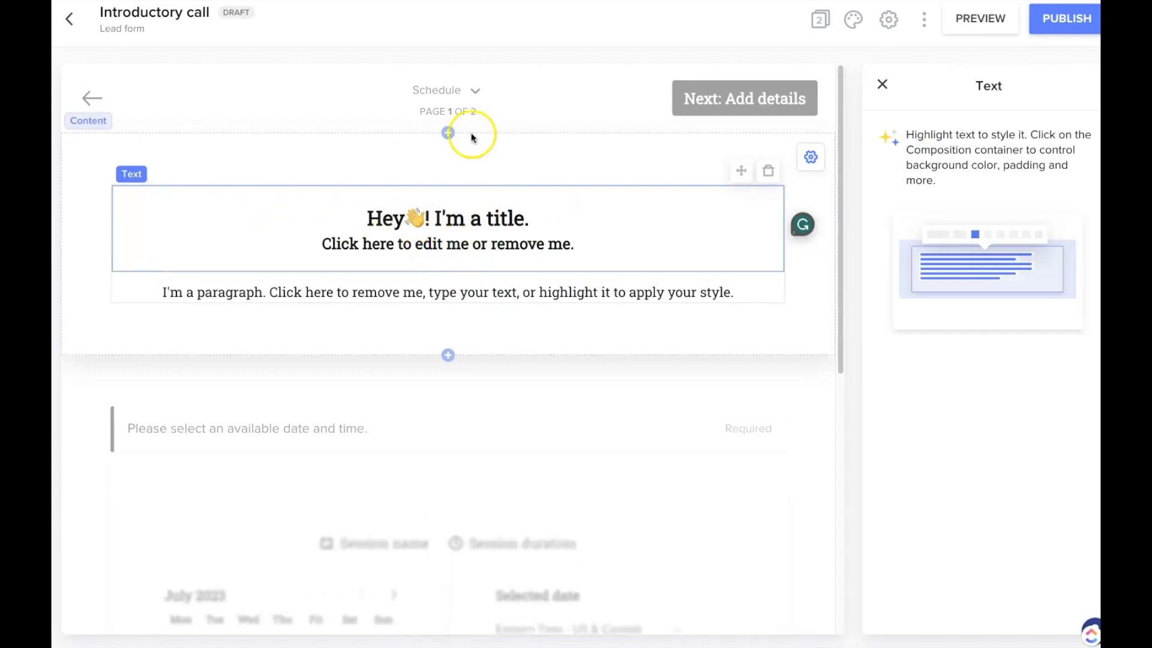
pyautogui.click(447, 133)
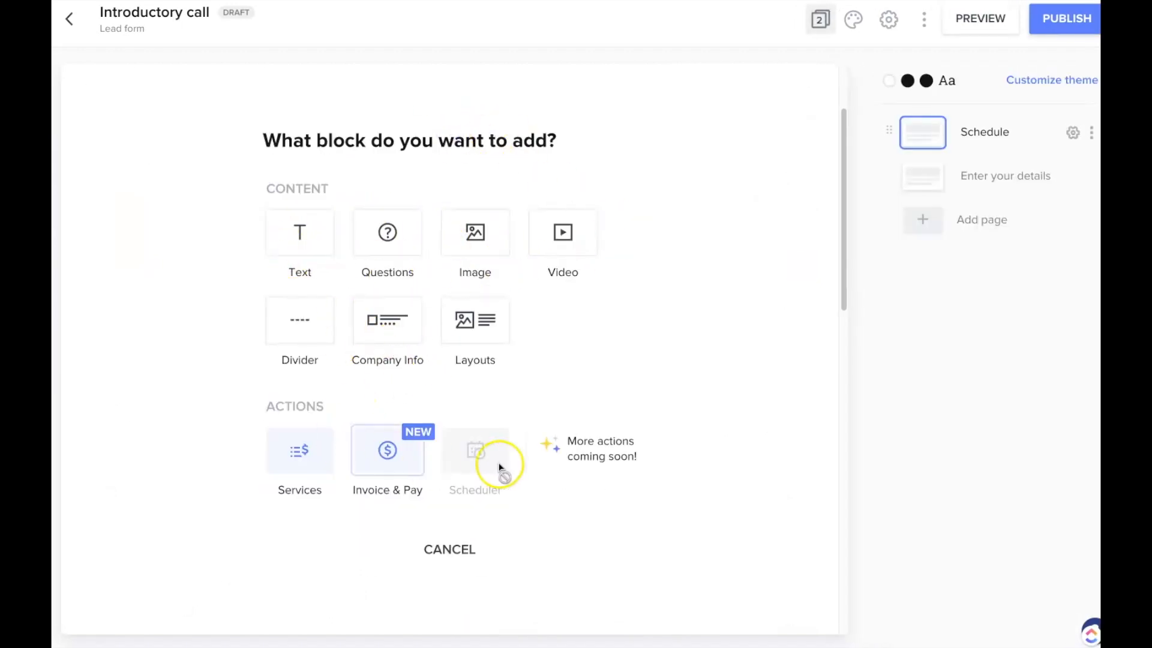
pyautogui.click(451, 564)
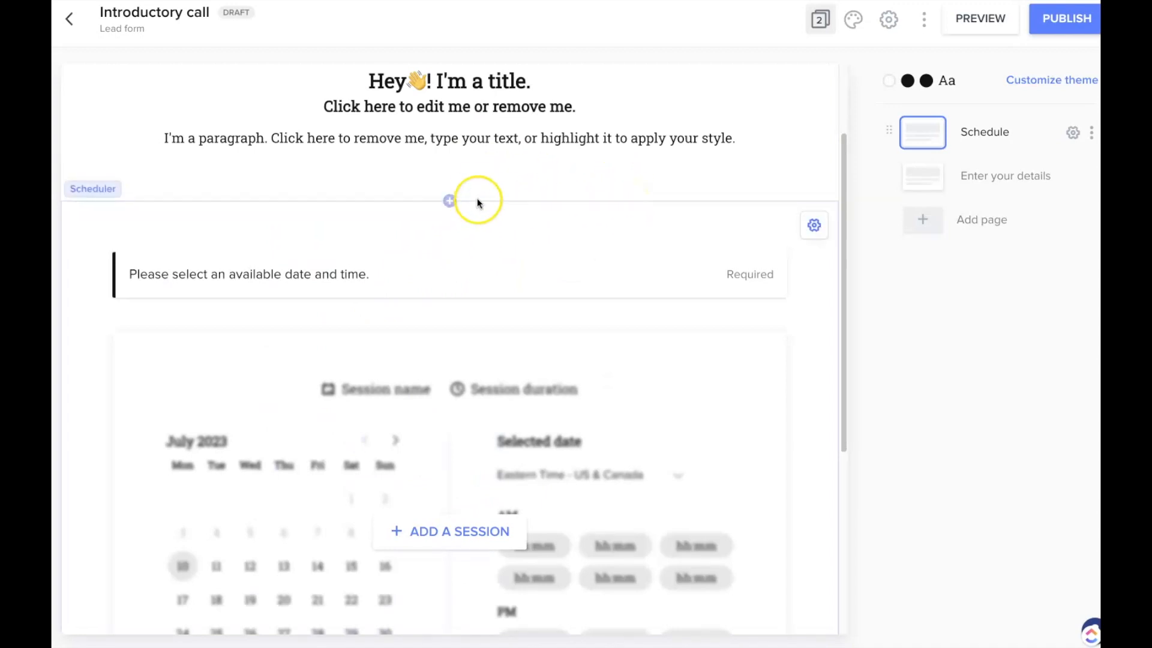
# Change the Schedule page's title to "Hey👋! I'm a System Strategist"
pyautogui.click(483, 236)
pyautogui.tripleClick(475, 216)
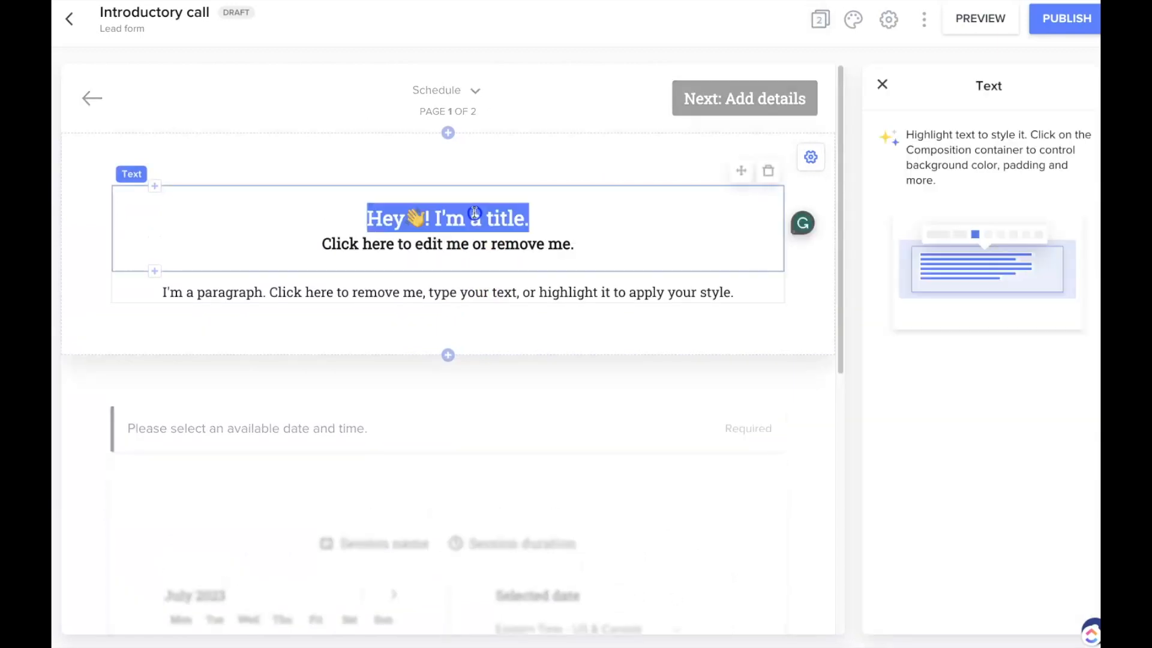
pyautogui.click(475, 217)
pyautogui.moveTo(471, 218); pyautogui.dragTo(538, 227)
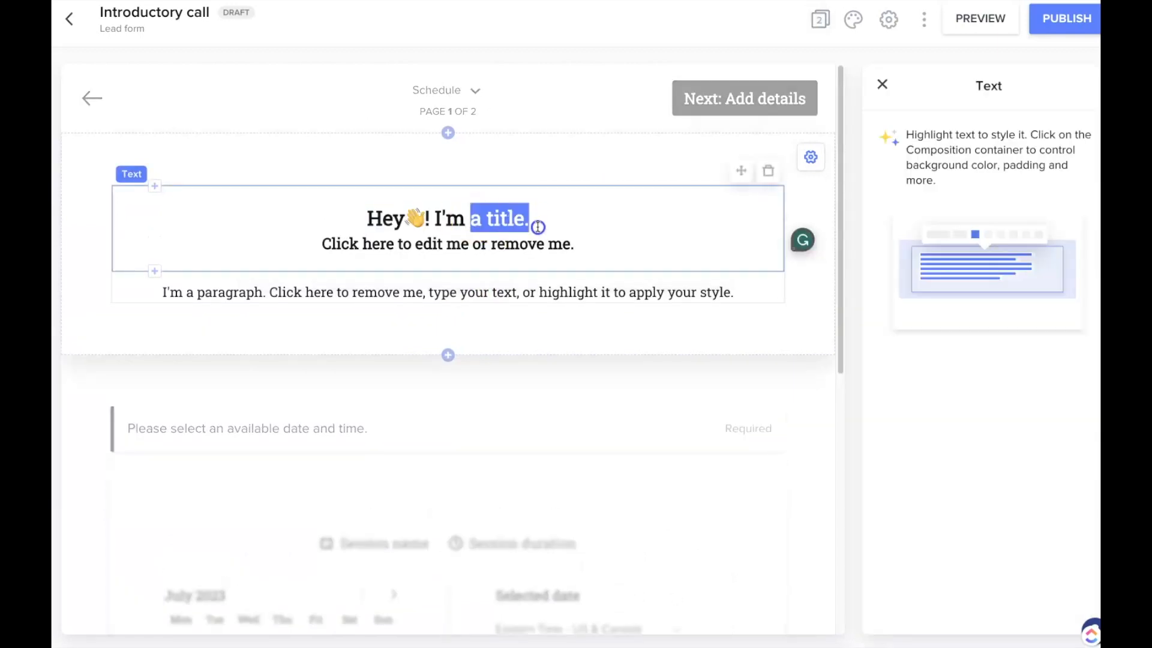
pyautogui.write('a Sys')
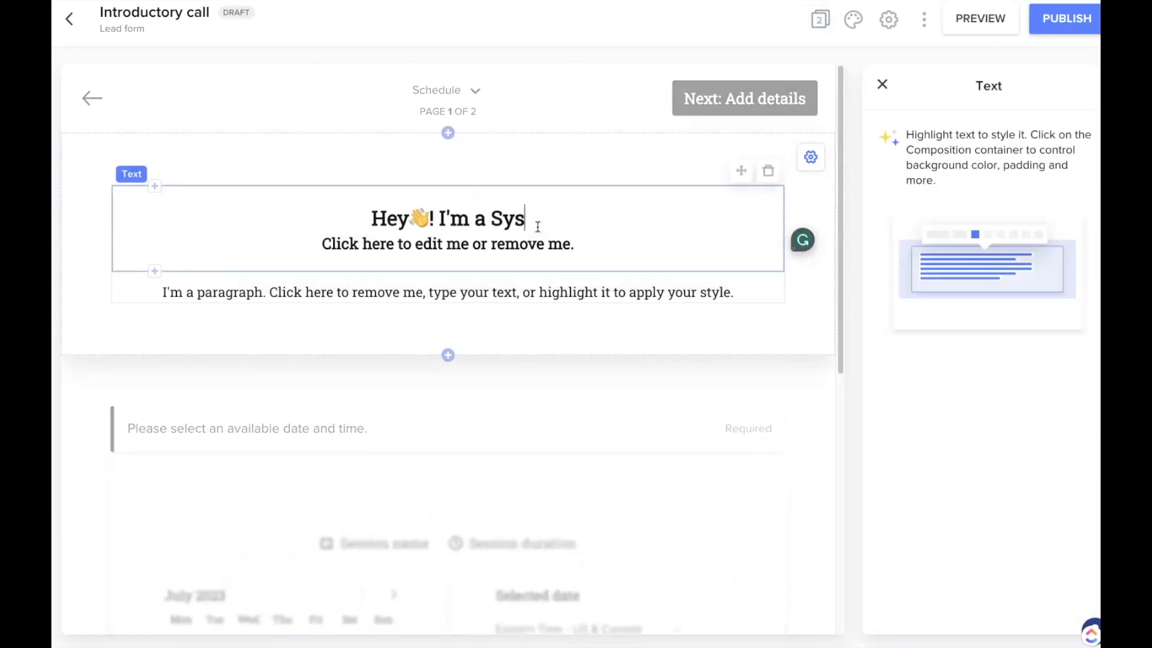
pyautogui.write('tem Strat')
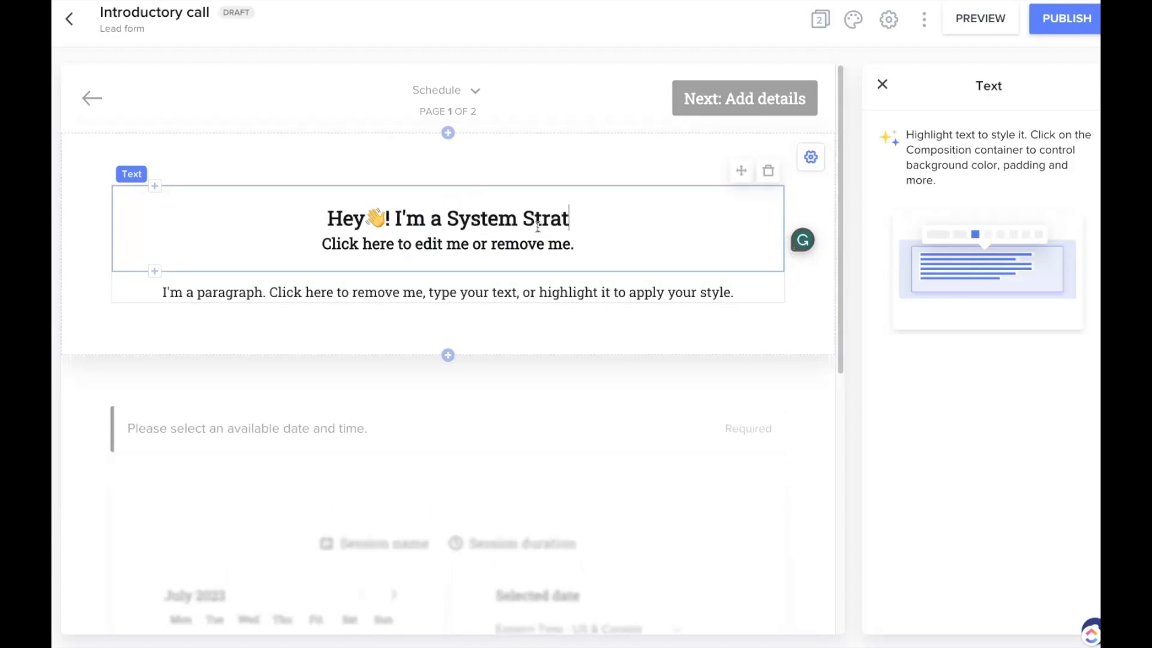
pyautogui.write('egies')
pyautogui.press('BackSpace')
pyautogui.press('BackSpace')
pyautogui.write('st')
pyautogui.click(420, 248)
pyautogui.click(437, 293)
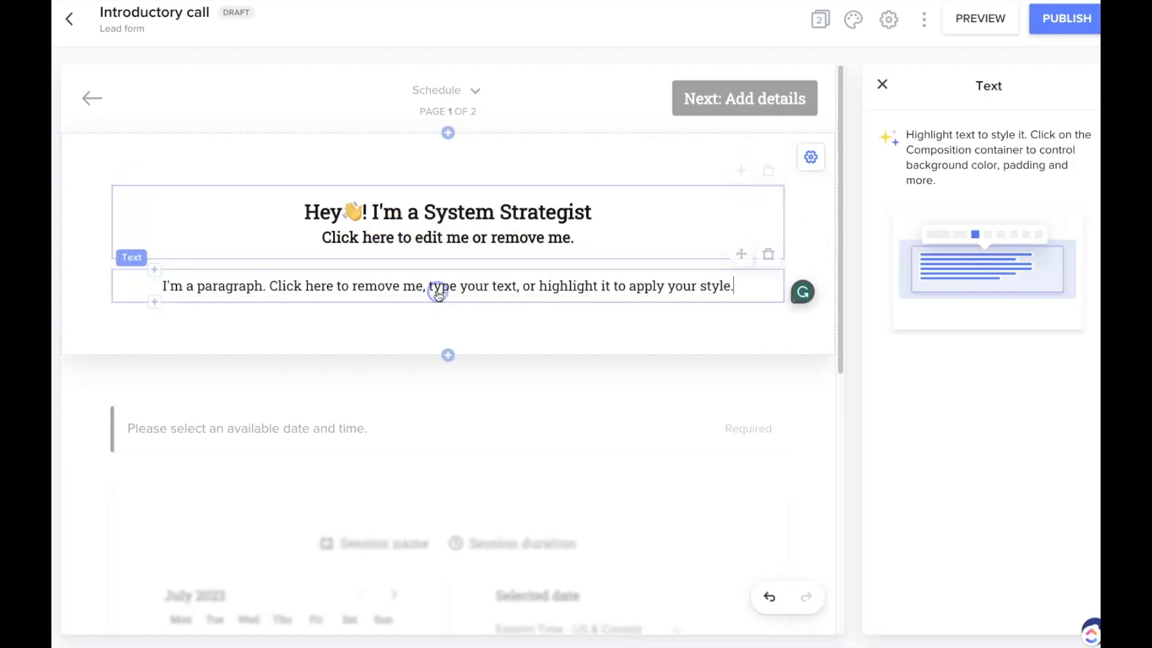
# Assign the Coffee Chat session to the Schedule page's scheduler block and check its calendar and requirements
pyautogui.click(691, 385)
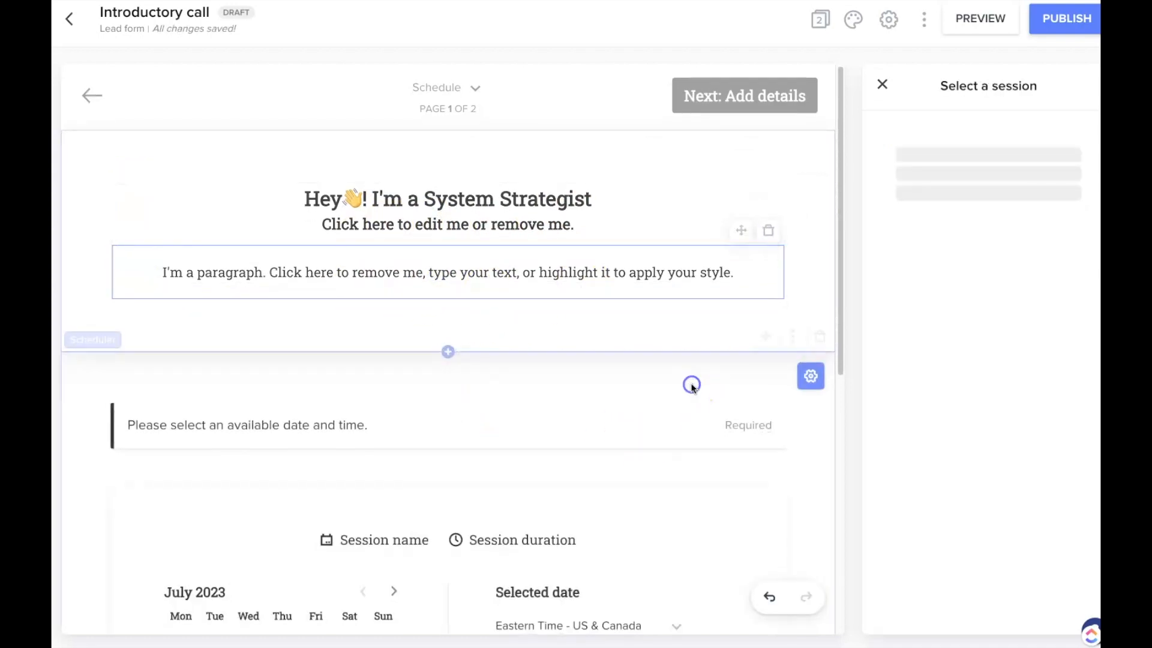
pyautogui.scroll(-3, 602, 414)
pyautogui.click(682, 310)
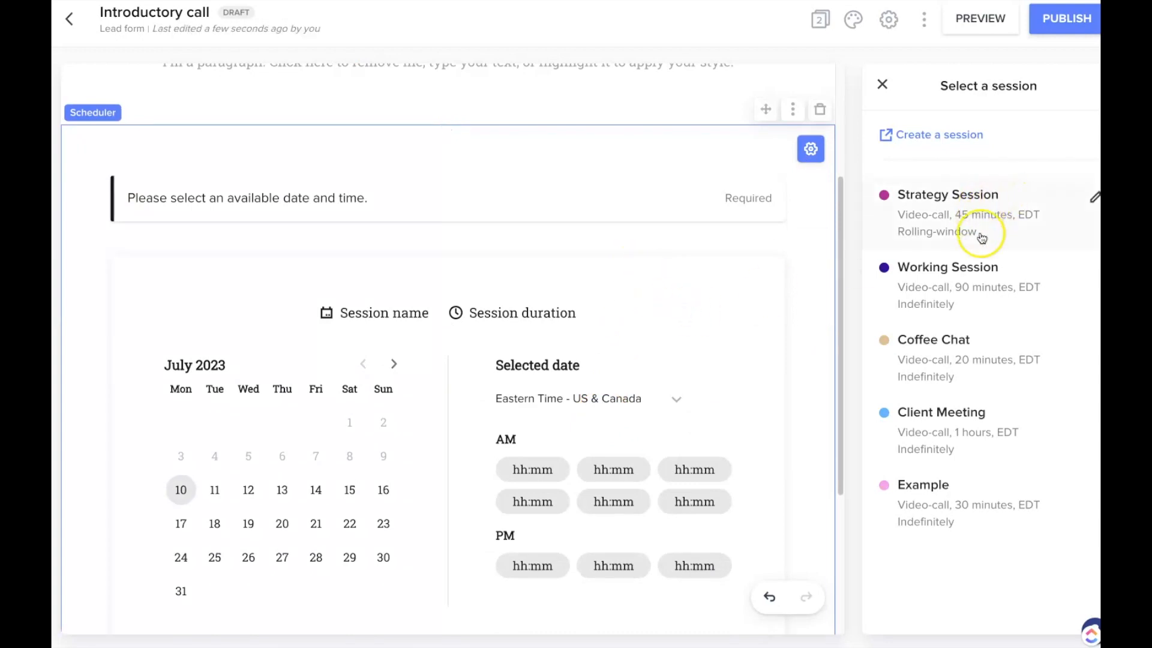
pyautogui.click(944, 360)
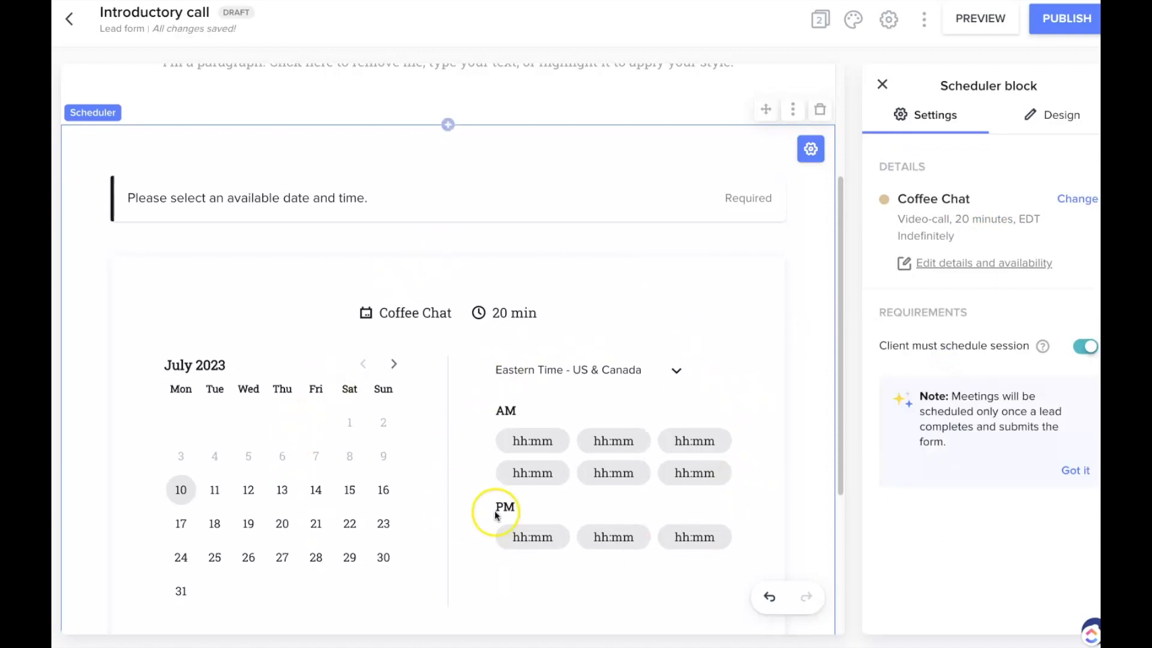
pyautogui.scroll(-2, 666, 390)
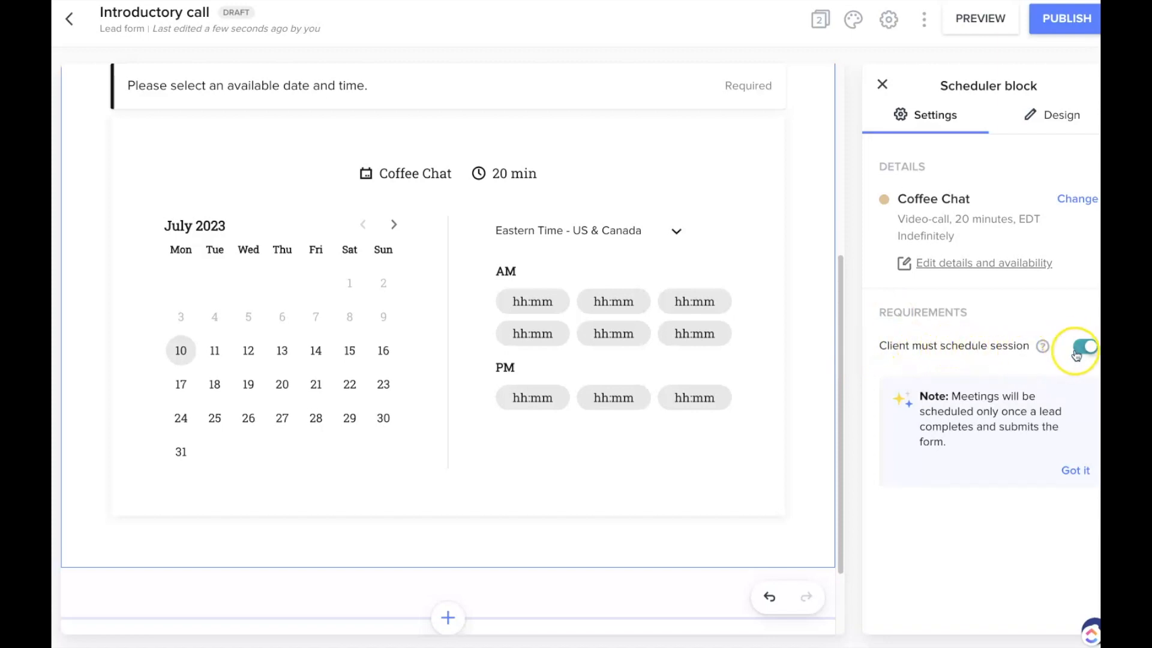
# Review the Schedule page's layout, from the title and scheduler prompt to the Coffee Chat calendar and time slots
pyautogui.scroll(-1, 705, 435)
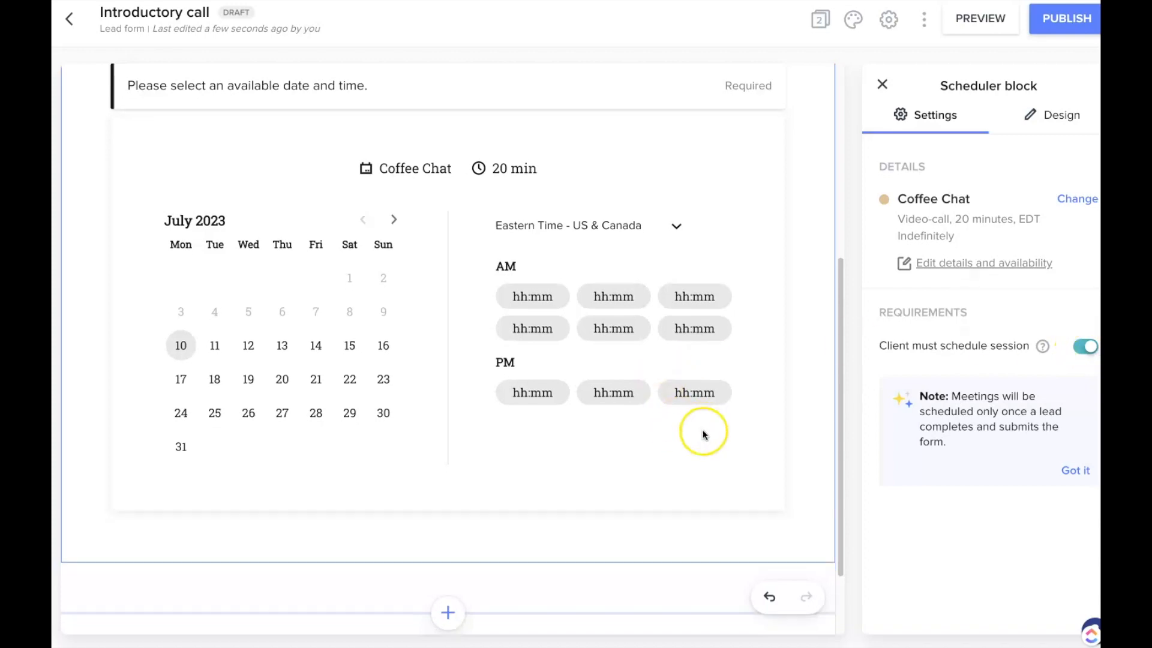
pyautogui.scroll(-2, 704, 432)
pyautogui.scroll(7, 702, 426)
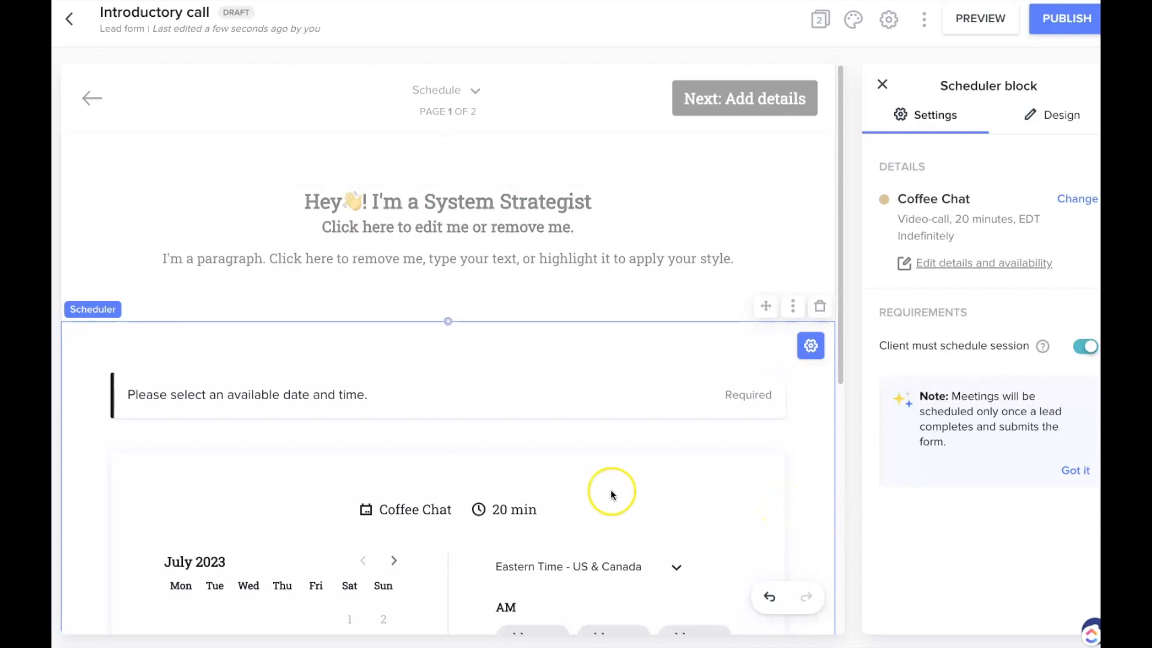
pyautogui.scroll(-3, 696, 420)
pyautogui.scroll(-4, 695, 416)
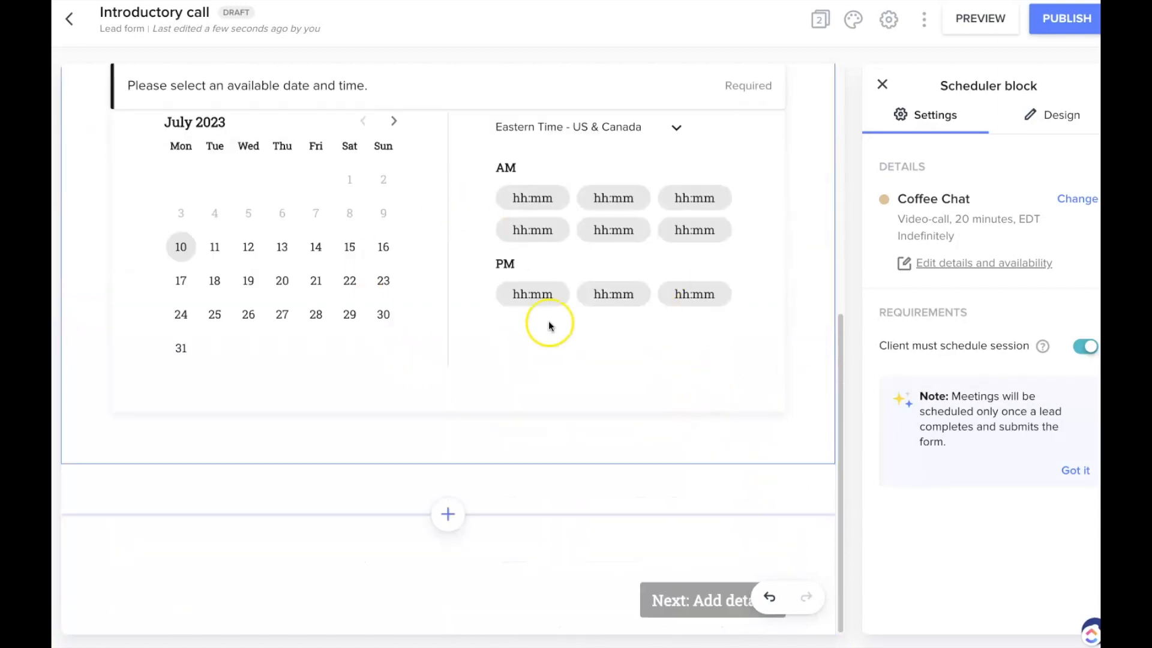
pyautogui.scroll(5, 668, 252)
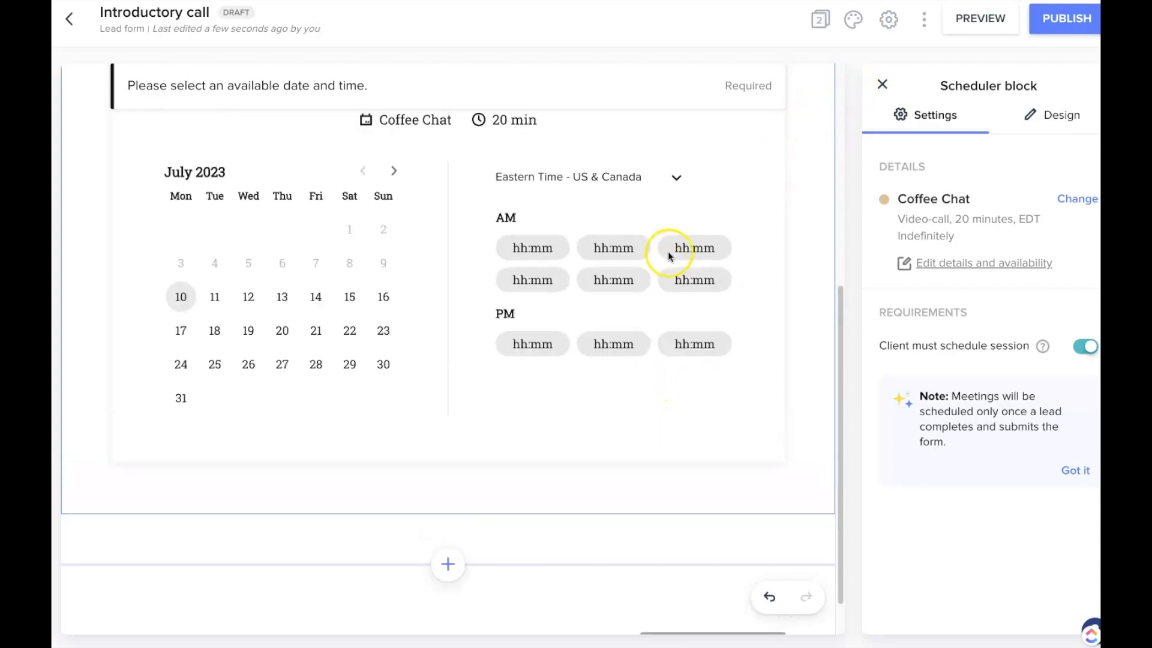
pyautogui.scroll(2, 668, 251)
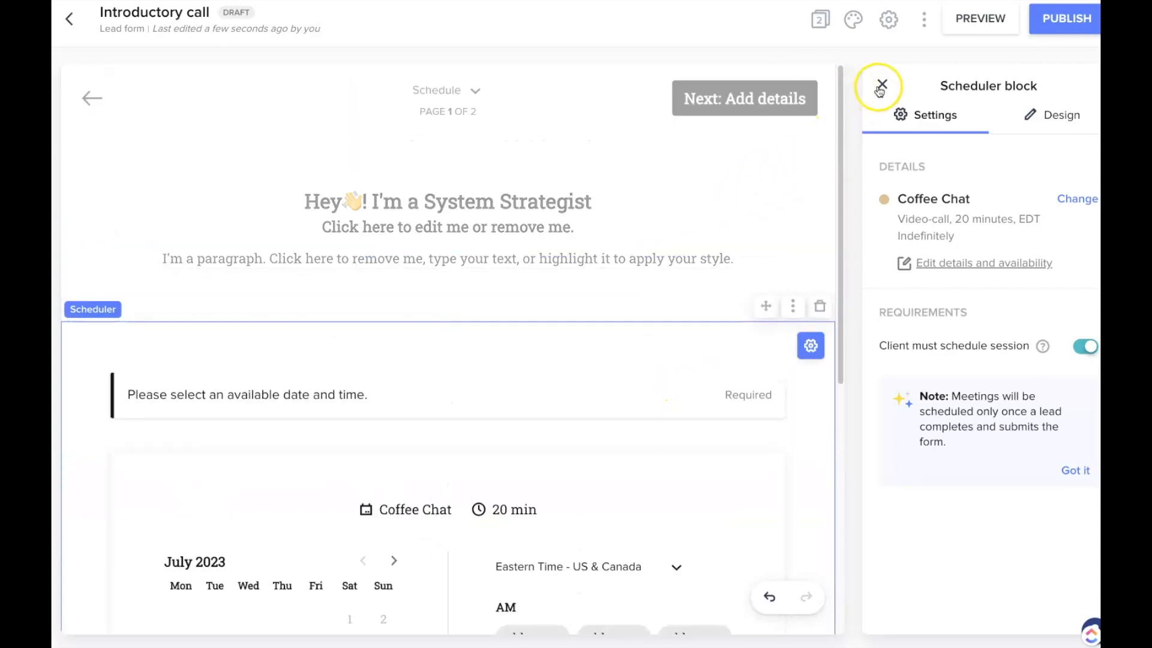
# Open the Enter your details page and review its contact info block and sample question types
pyautogui.click(880, 86)
pyautogui.click(925, 186)
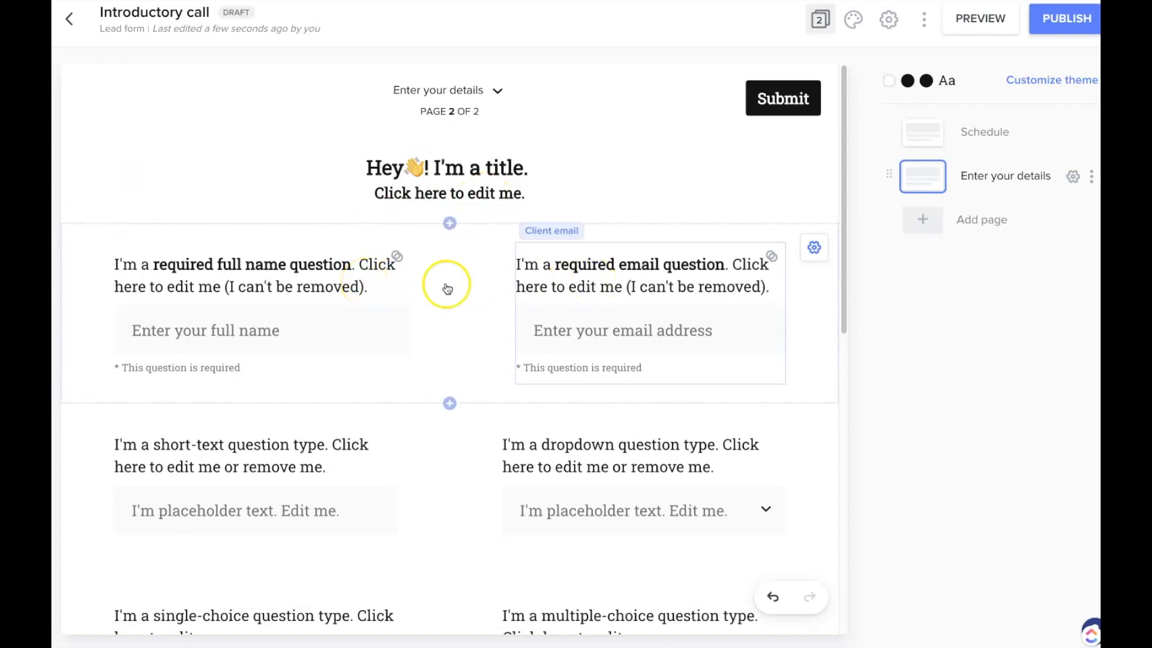
pyautogui.click(322, 288)
pyautogui.moveTo(394, 264)
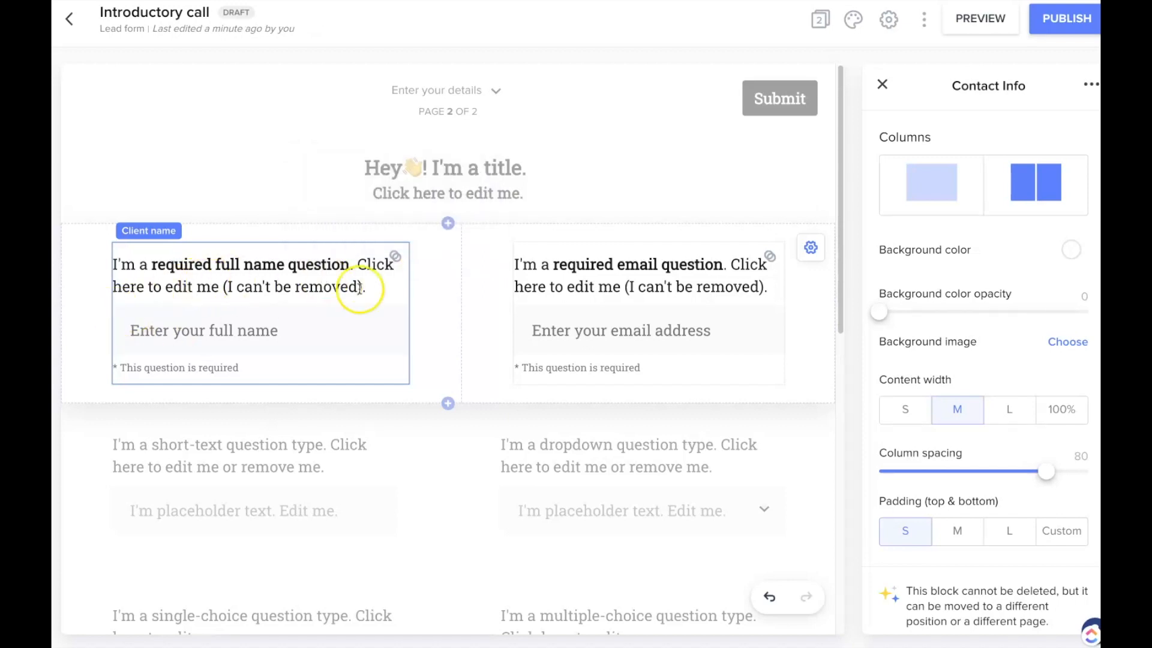
pyautogui.scroll(-3, 632, 360)
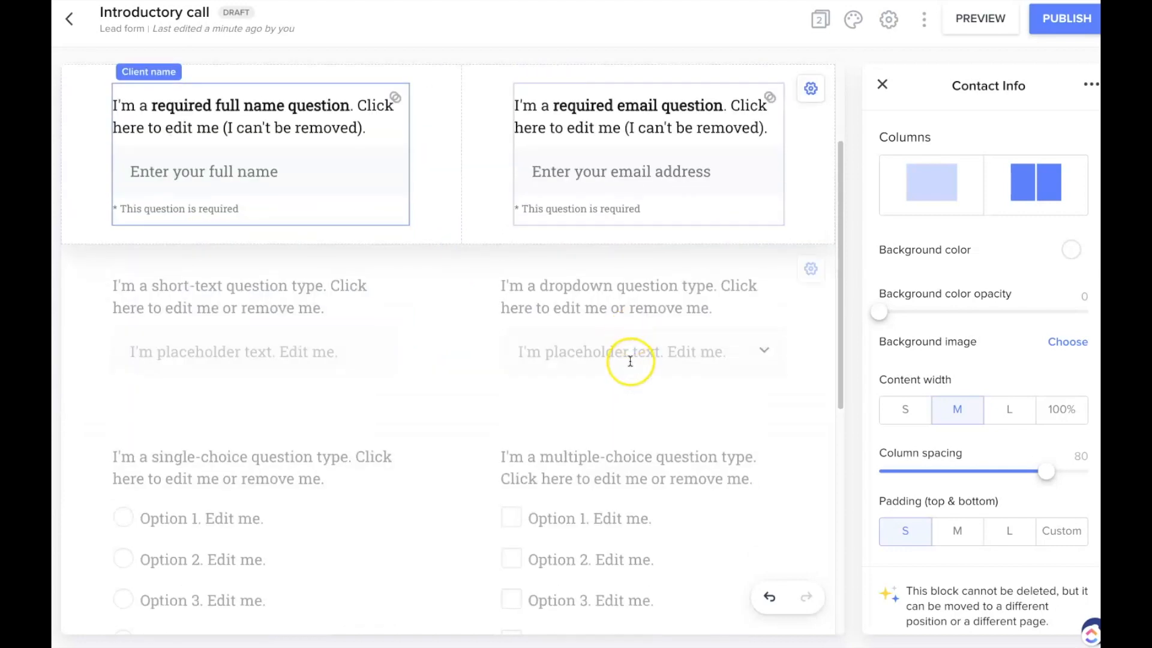
pyautogui.scroll(-1, 630, 361)
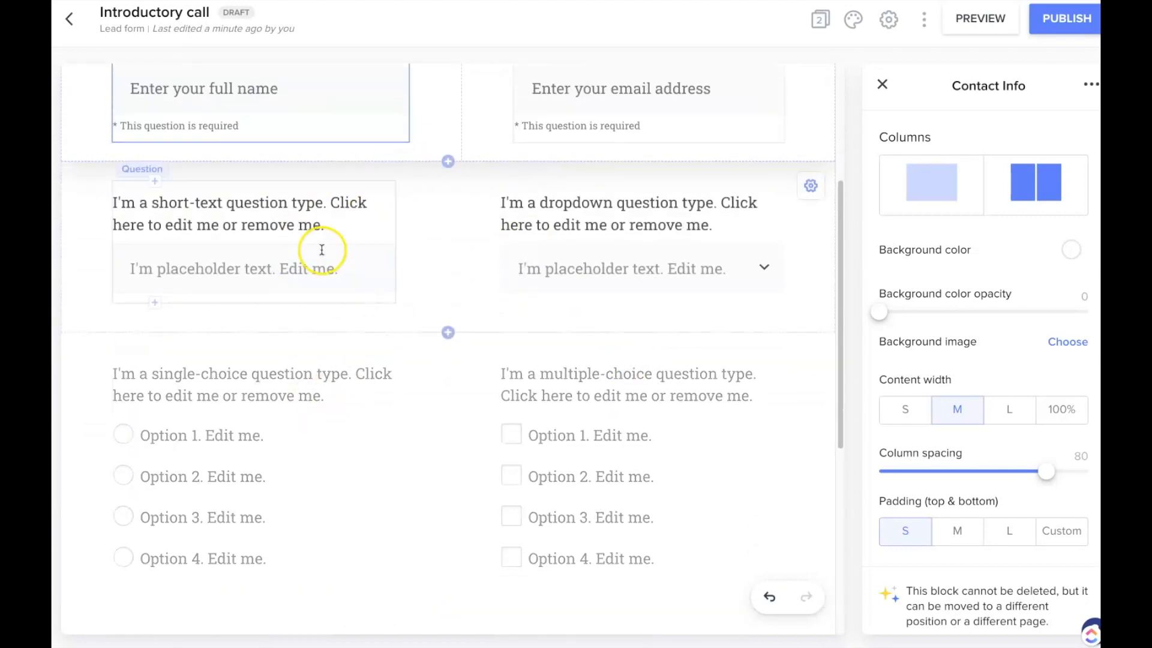
pyautogui.scroll(-7, 476, 398)
pyautogui.scroll(2, 476, 398)
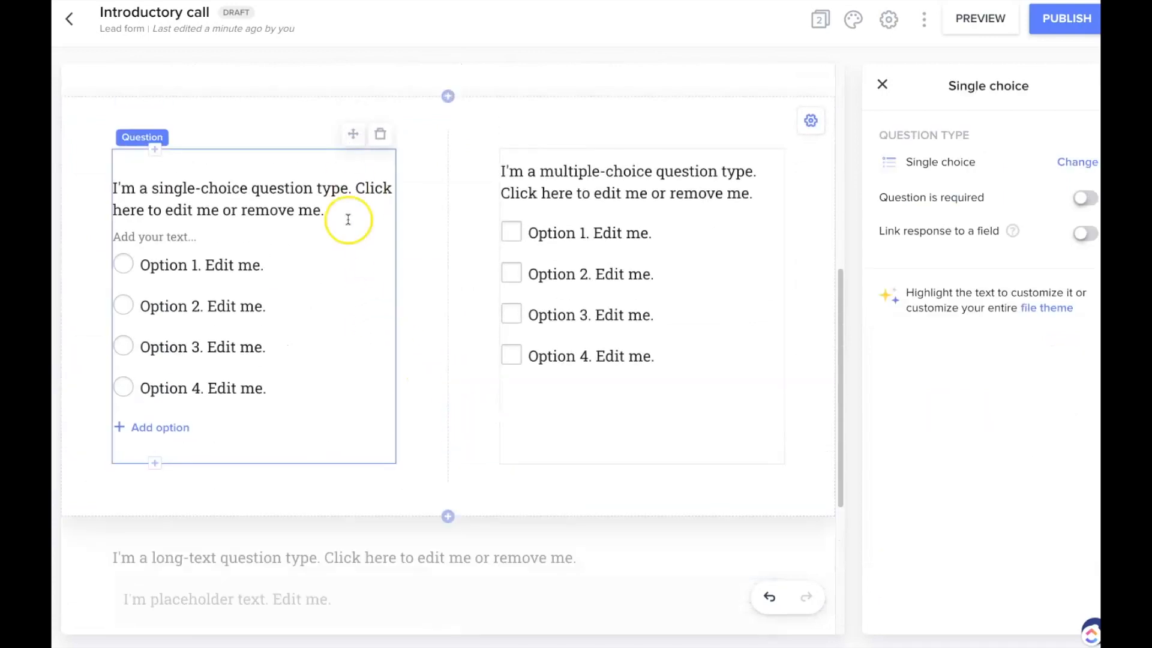
# Change the single-choice question to a Dropdown and link its response to the Lead source project detail field
pyautogui.click(1078, 162)
pyautogui.click(1073, 190)
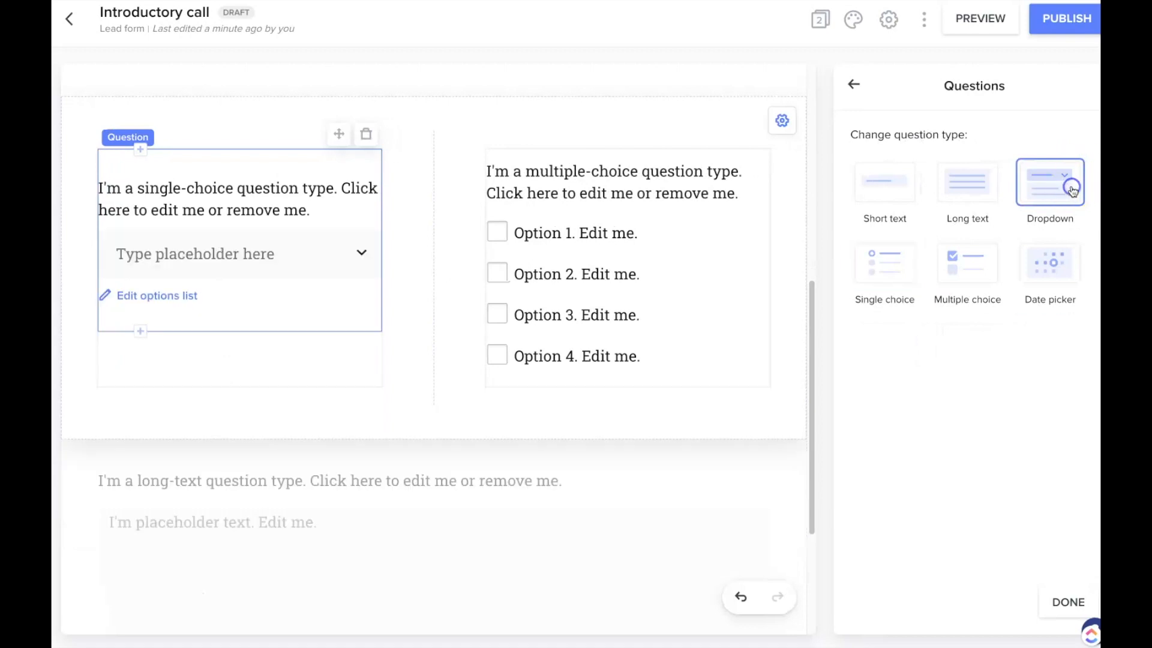
pyautogui.click(856, 88)
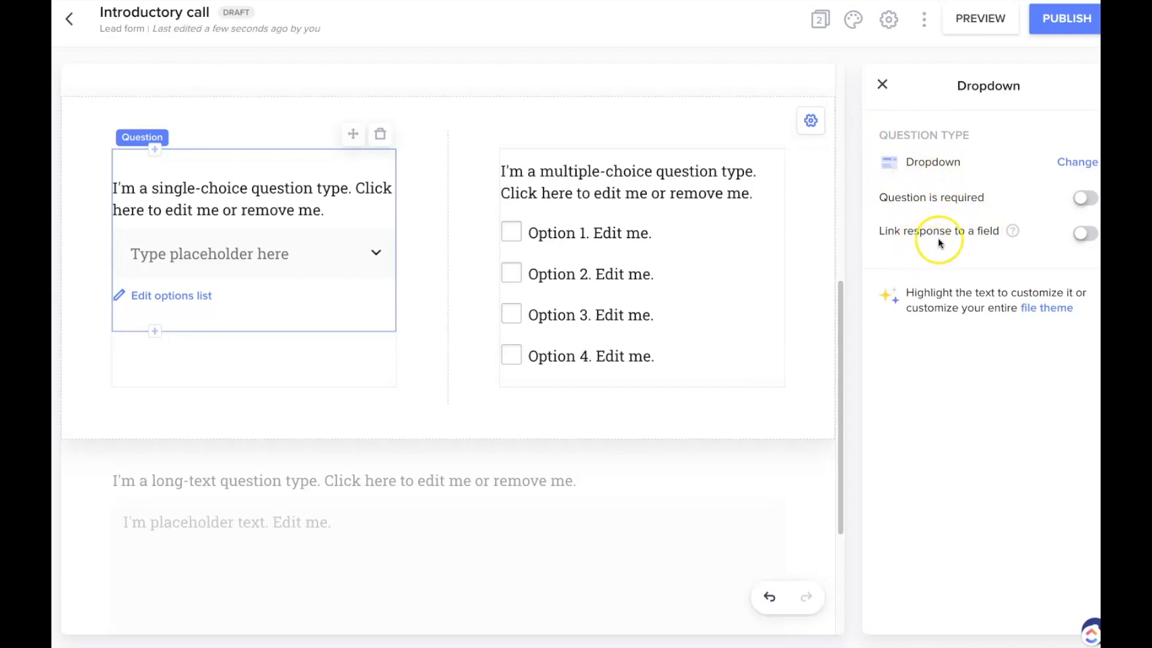
pyautogui.click(1085, 234)
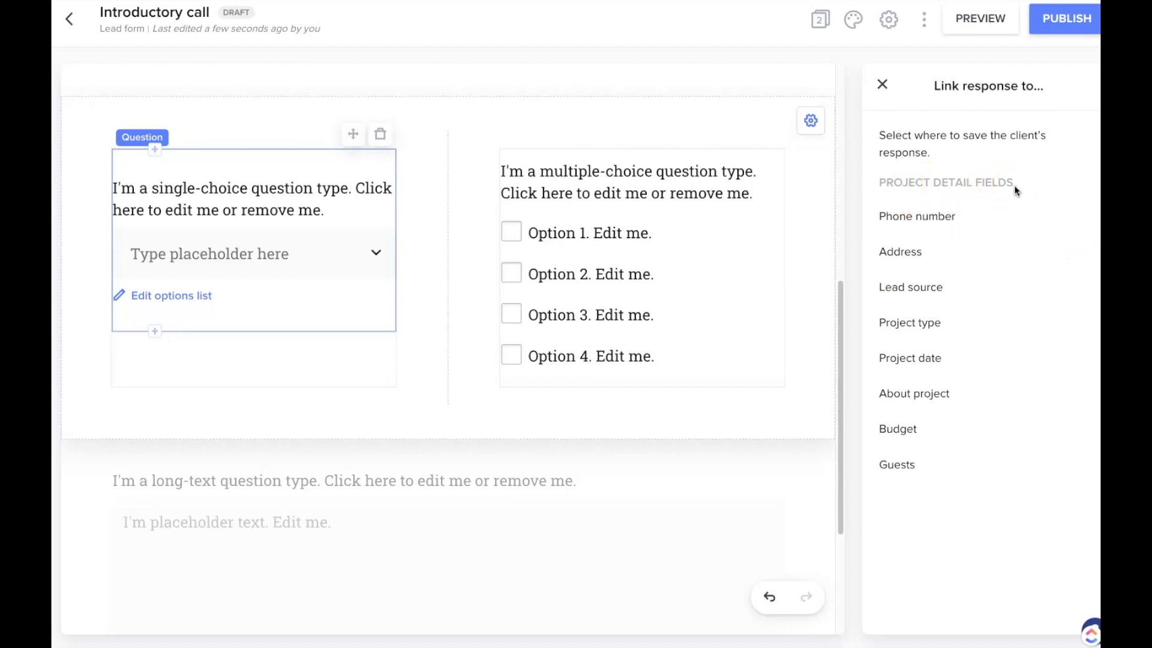
pyautogui.click(921, 286)
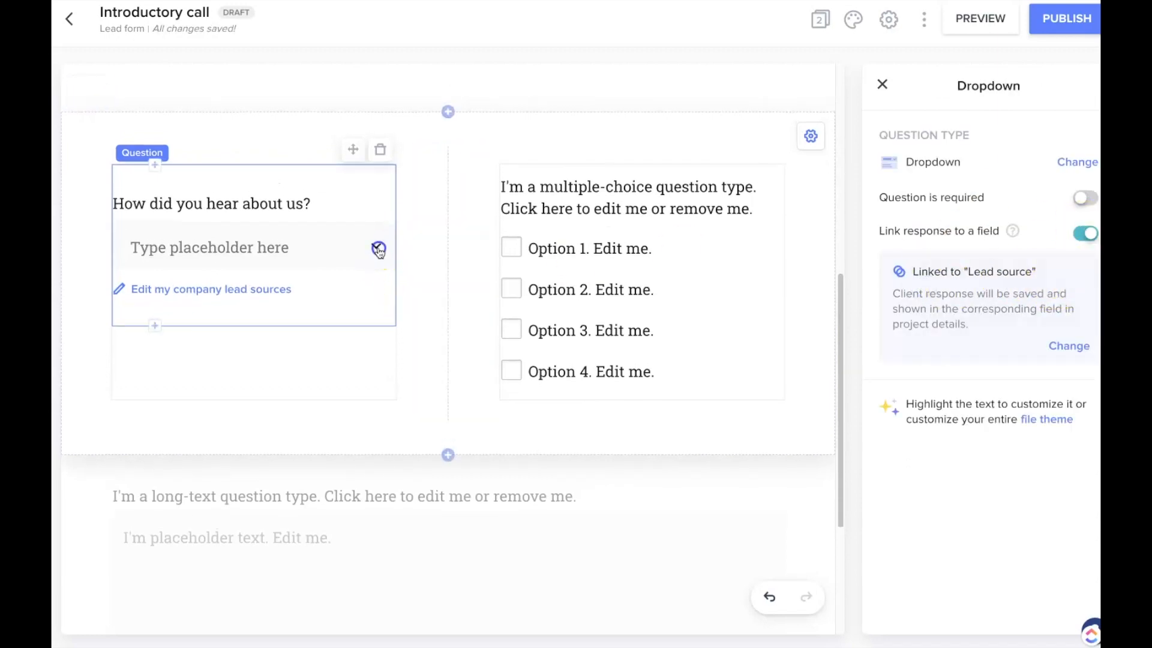
# Expand the lead source dropdown's options and look over the remaining questions on the Enter your details page
pyautogui.click(380, 251)
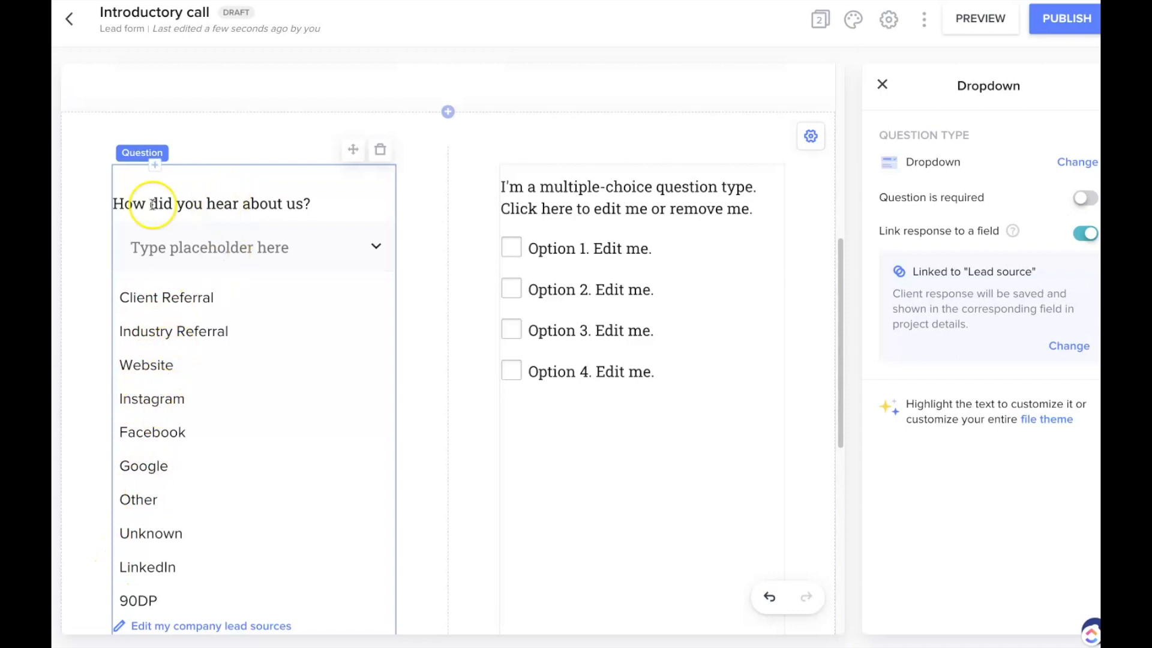
pyautogui.click(172, 204)
pyautogui.moveTo(172, 204); pyautogui.dragTo(290, 203)
pyautogui.click(287, 203)
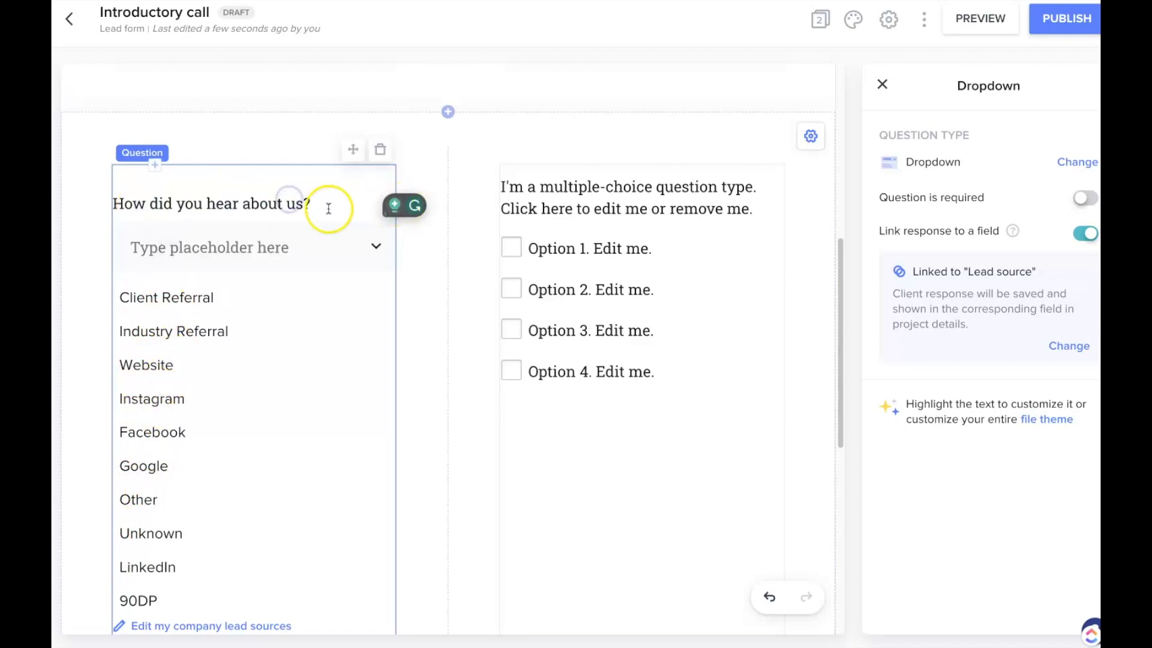
pyautogui.scroll(3, 319, 202)
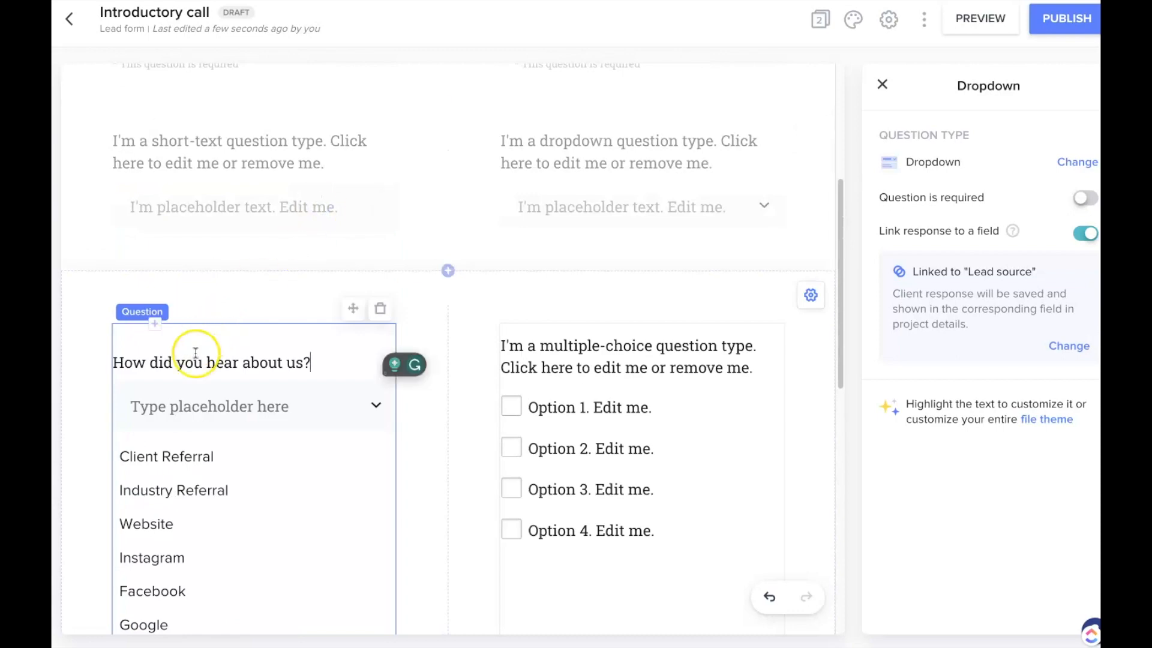
pyautogui.scroll(5, 771, 406)
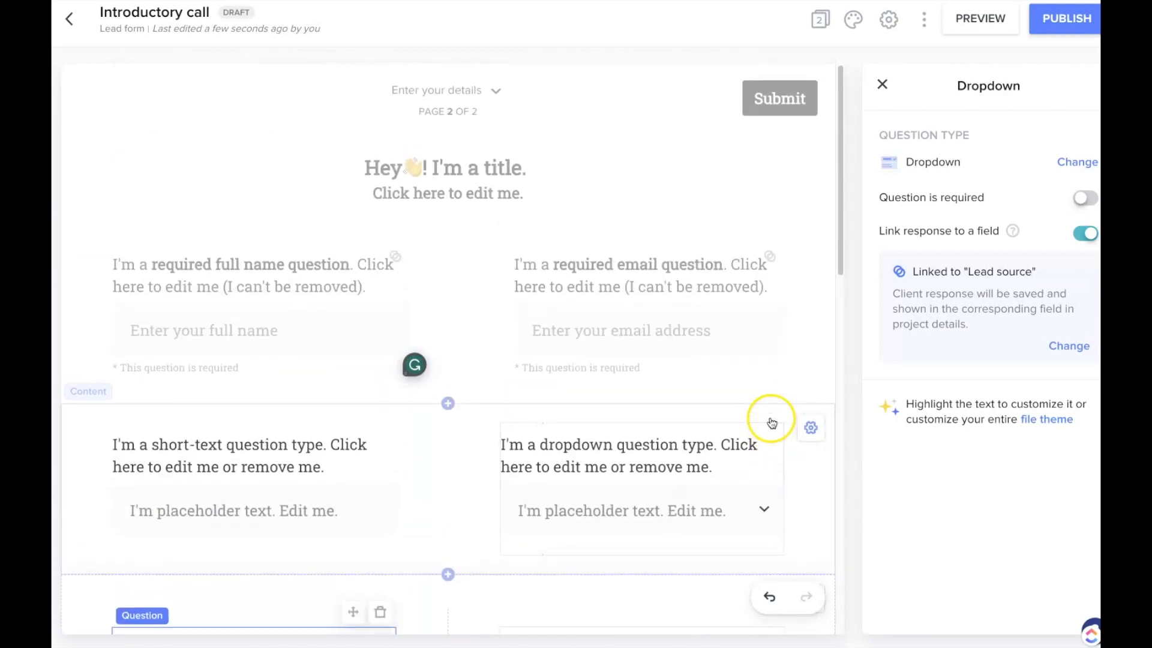
pyautogui.scroll(-12, 772, 435)
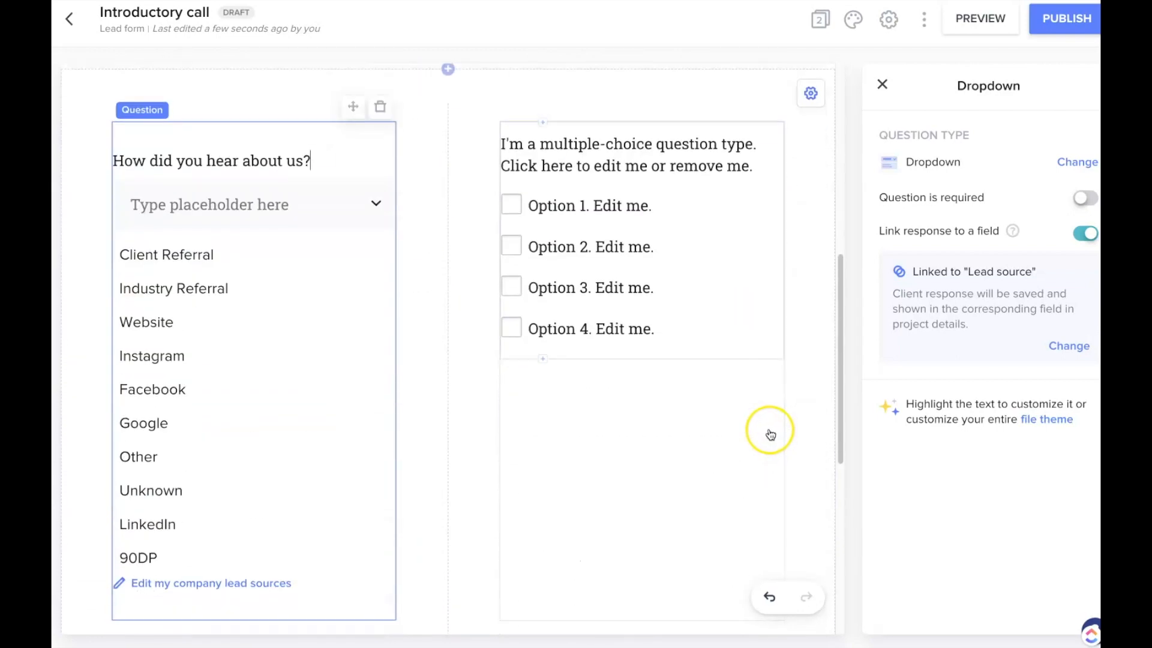
pyautogui.scroll(-3, 770, 435)
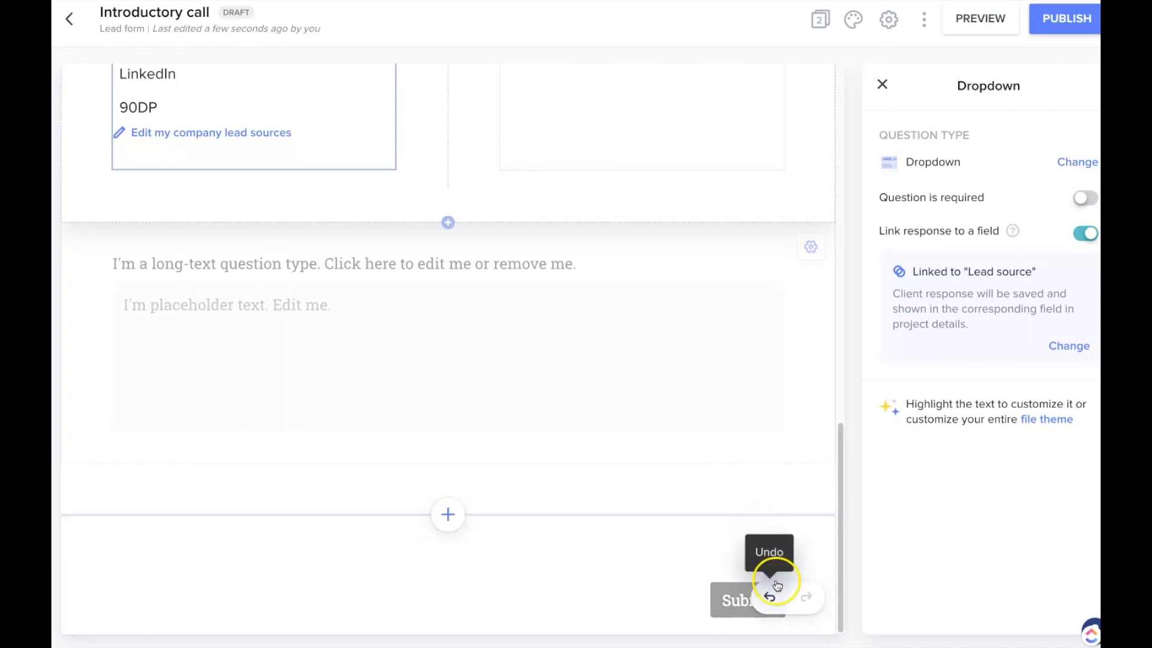
pyautogui.scroll(10, 732, 480)
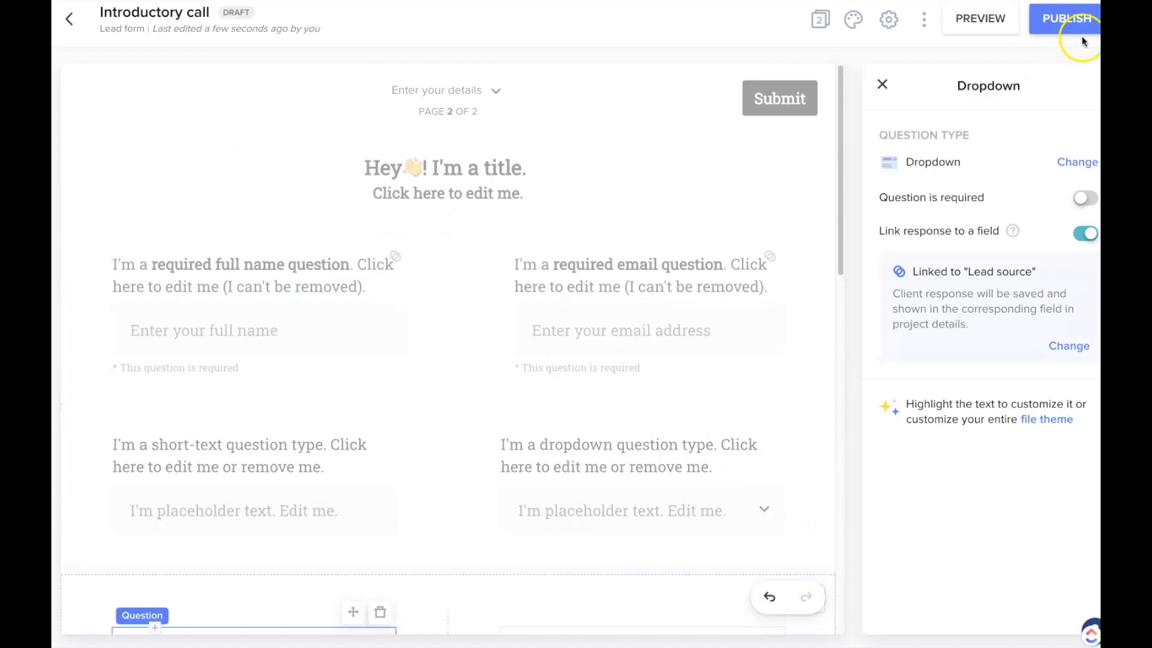
# Publish the Introductory call lead form and return to the lead form templates
pyautogui.click(1065, 23)
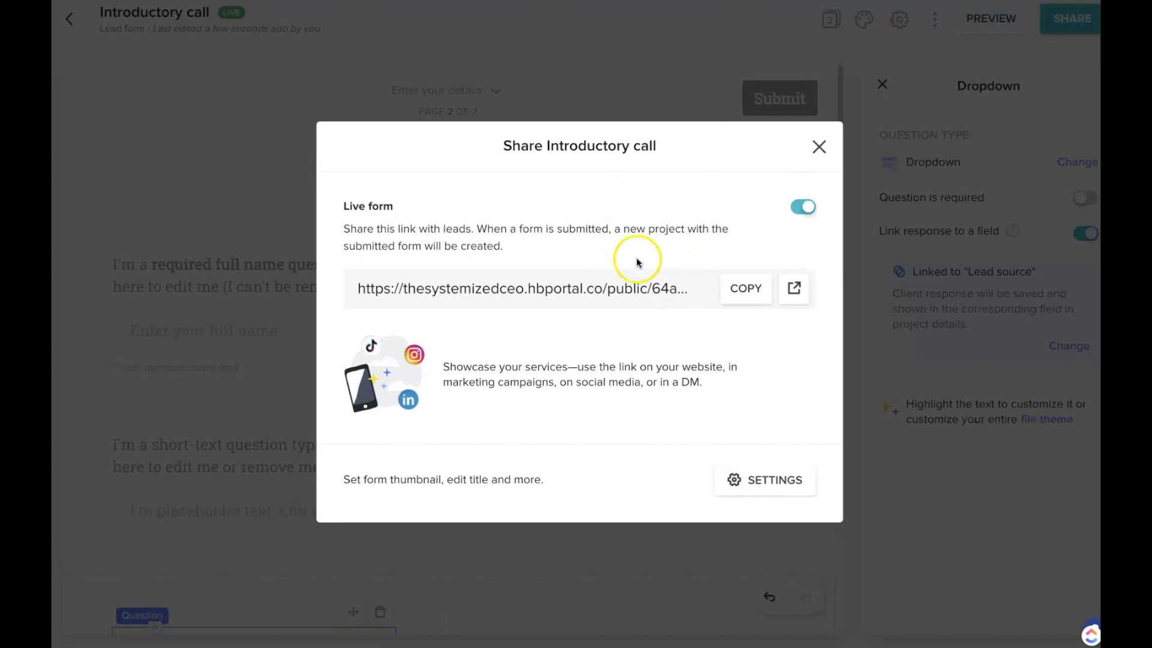
pyautogui.click(819, 149)
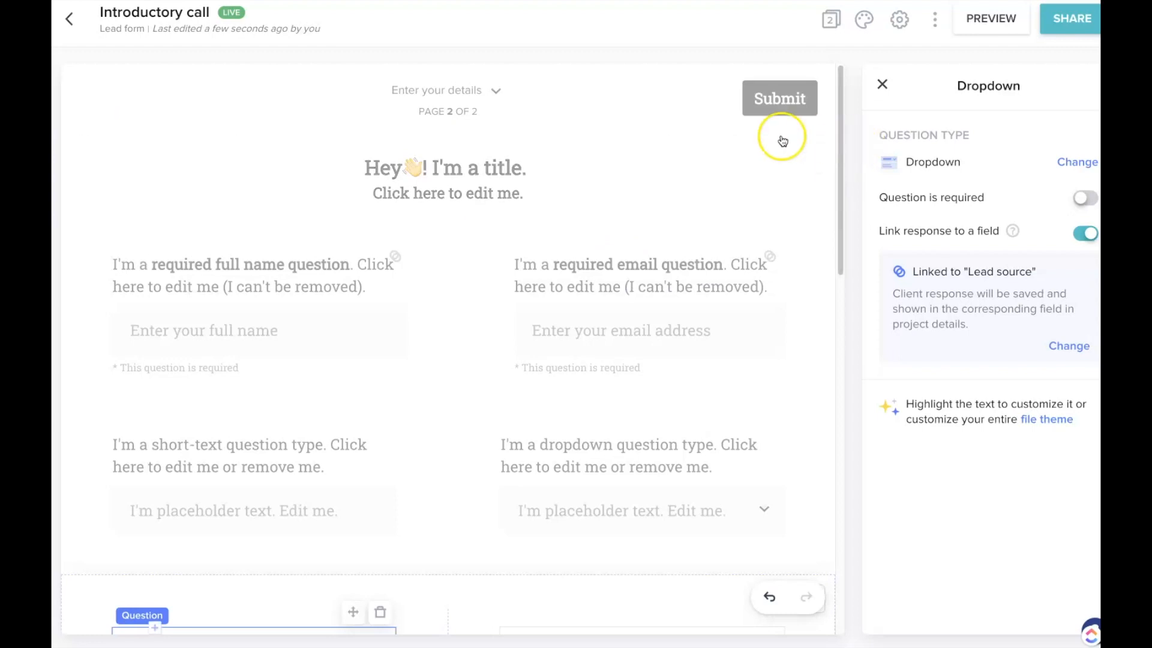
pyautogui.click(69, 20)
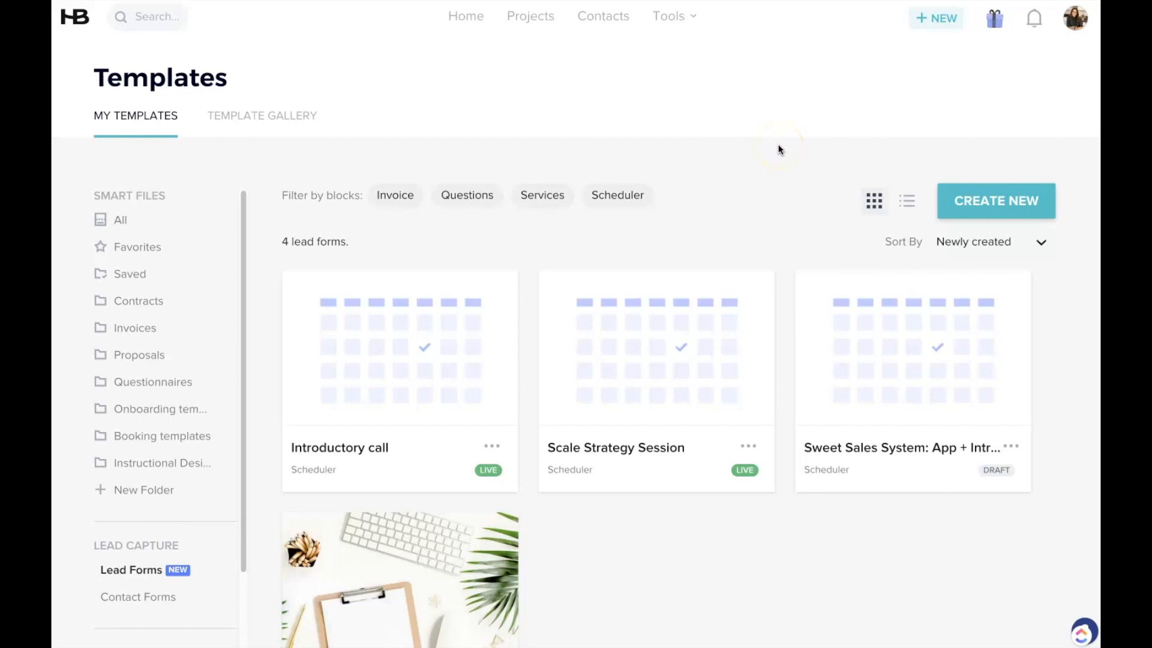
# View the projects in the Inquiry stage of the project pipeline
pyautogui.click(528, 19)
pyautogui.click(234, 167)
pyautogui.click(252, 201)
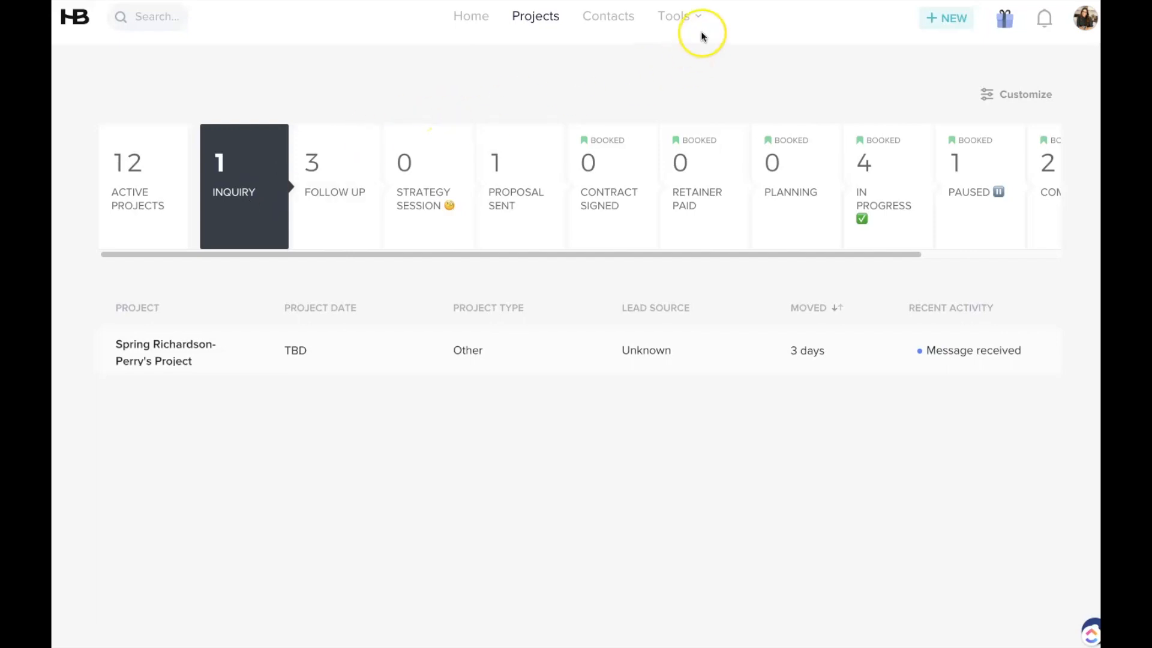
# Create a new email template among the Emails in My Templates
pyautogui.click(686, 21)
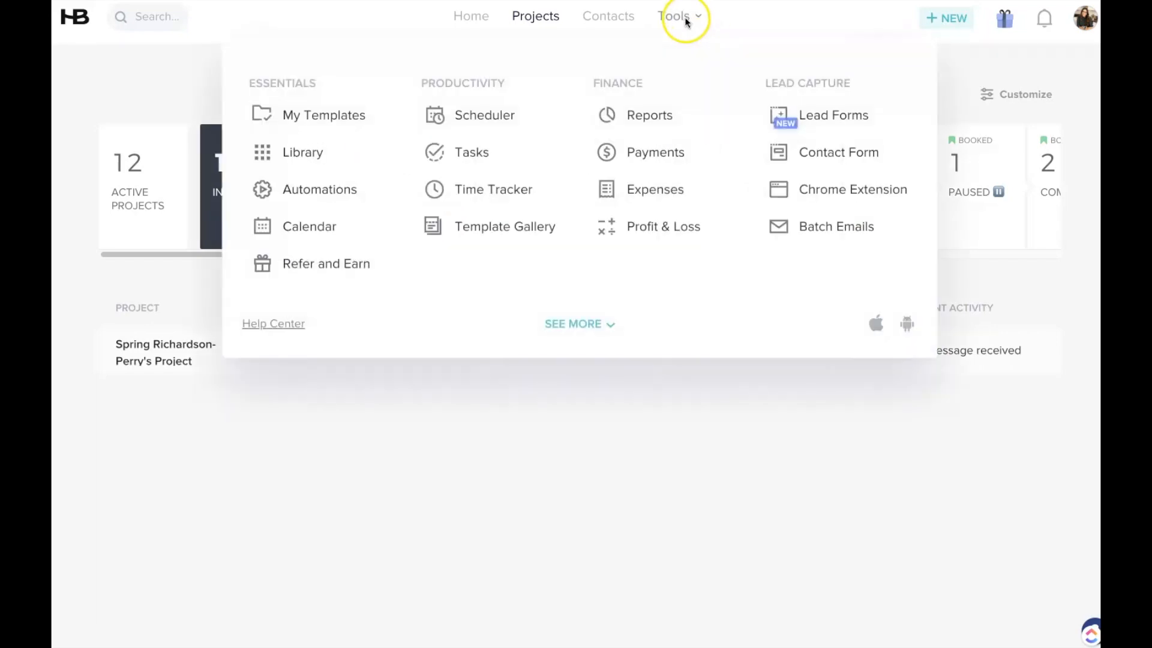
pyautogui.click(335, 123)
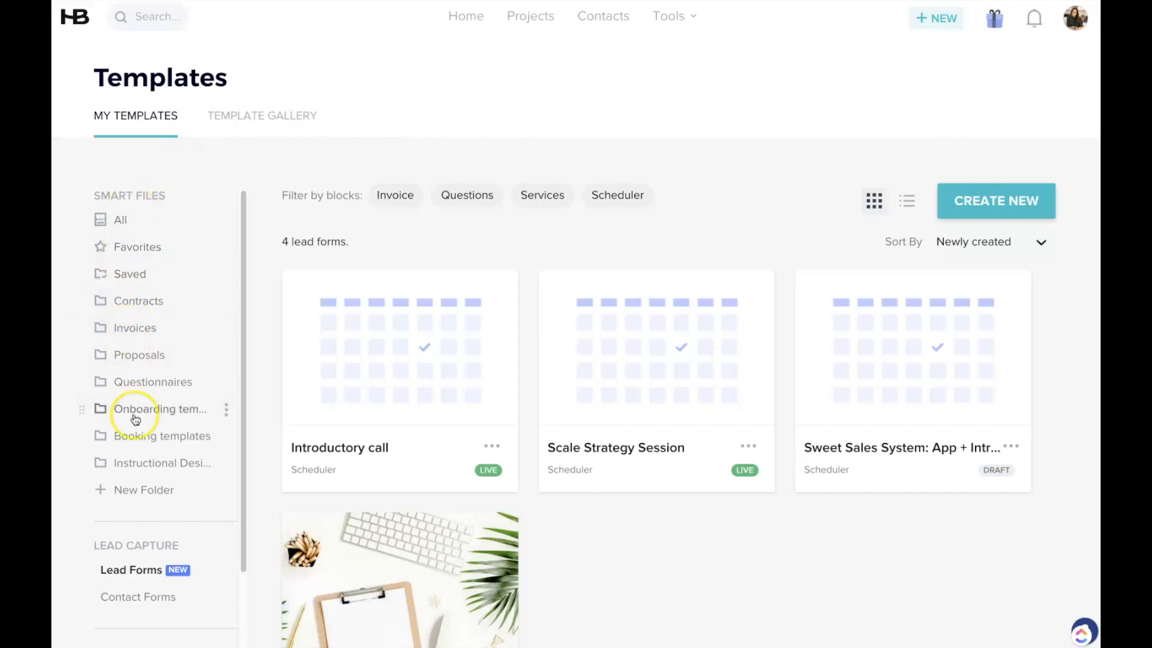
pyautogui.scroll(-2, 144, 468)
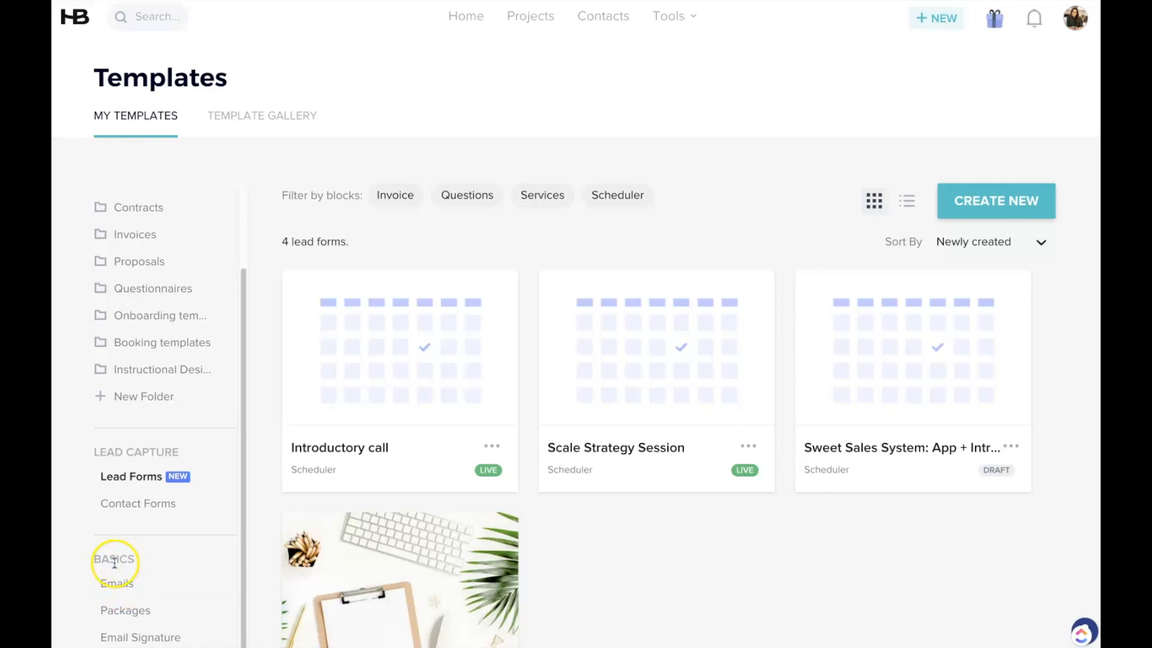
pyautogui.click(124, 593)
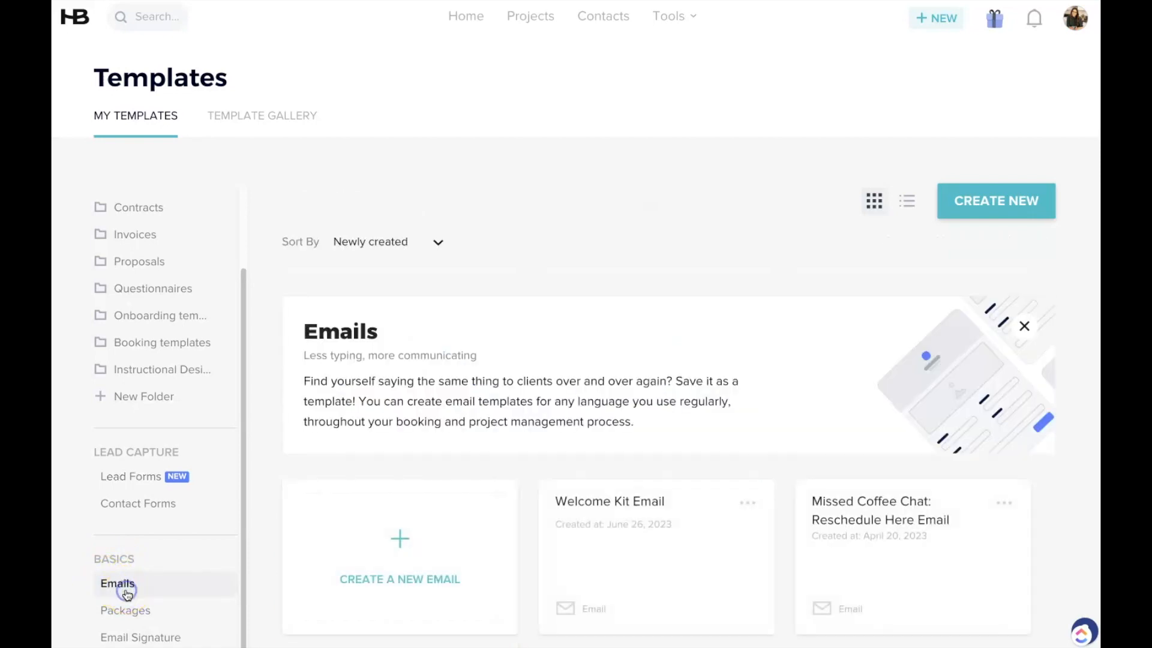
pyautogui.scroll(-1, 858, 371)
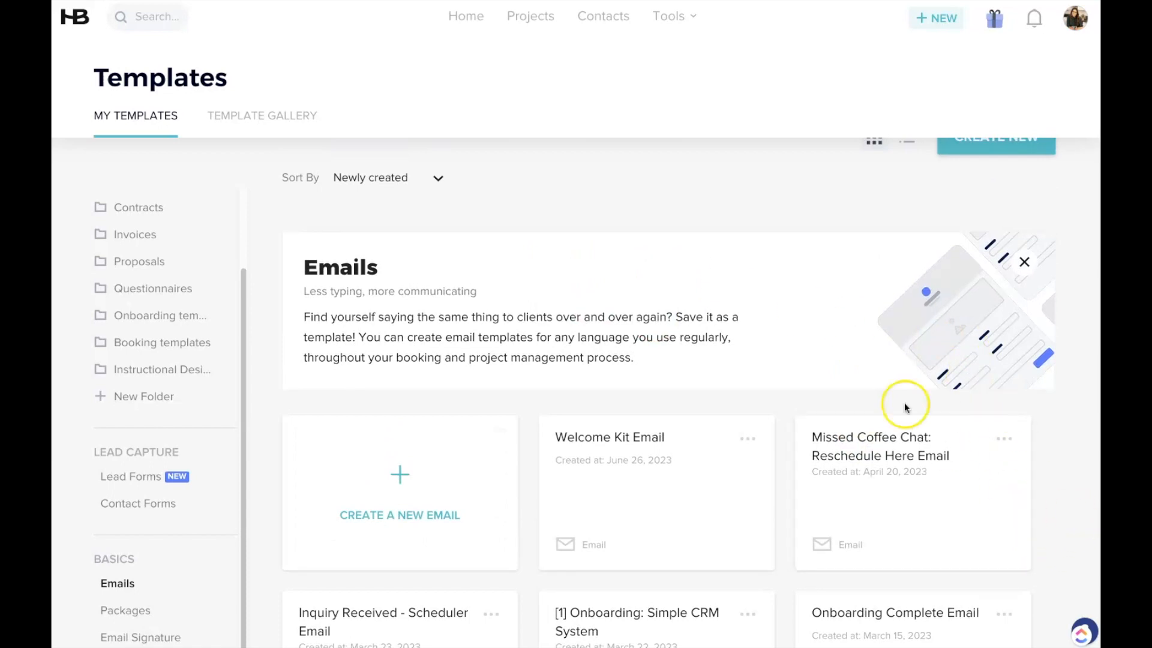
pyautogui.click(457, 484)
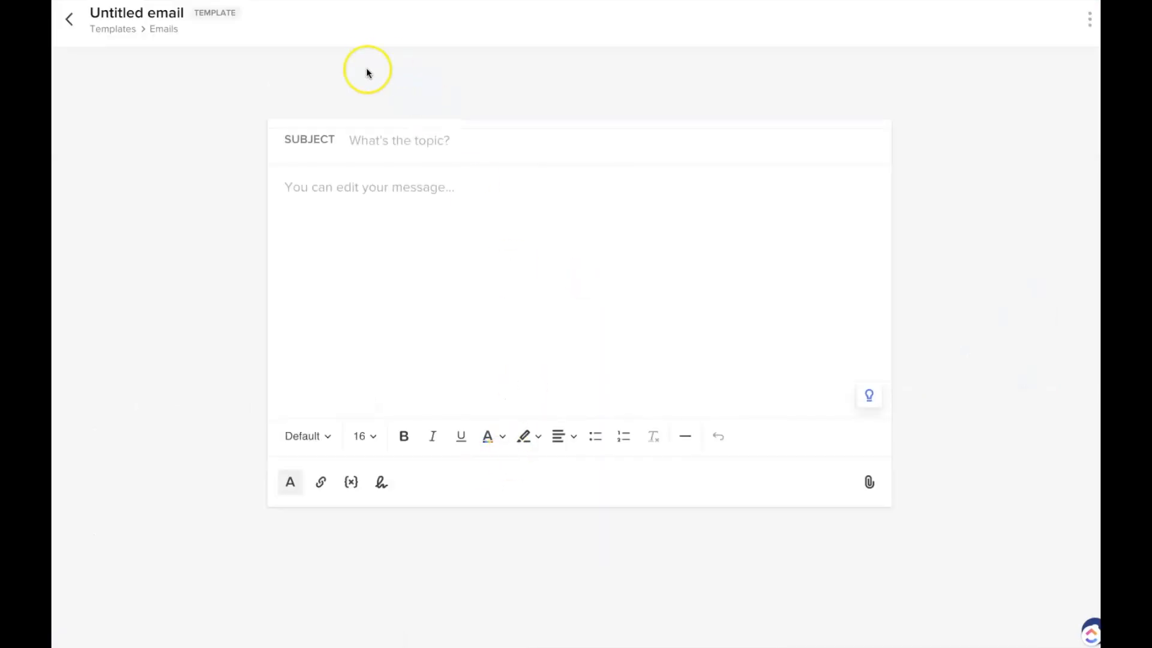
# Set the email's subject to "Subject" and begin the message body with the first client first name smart field
pyautogui.click(366, 141)
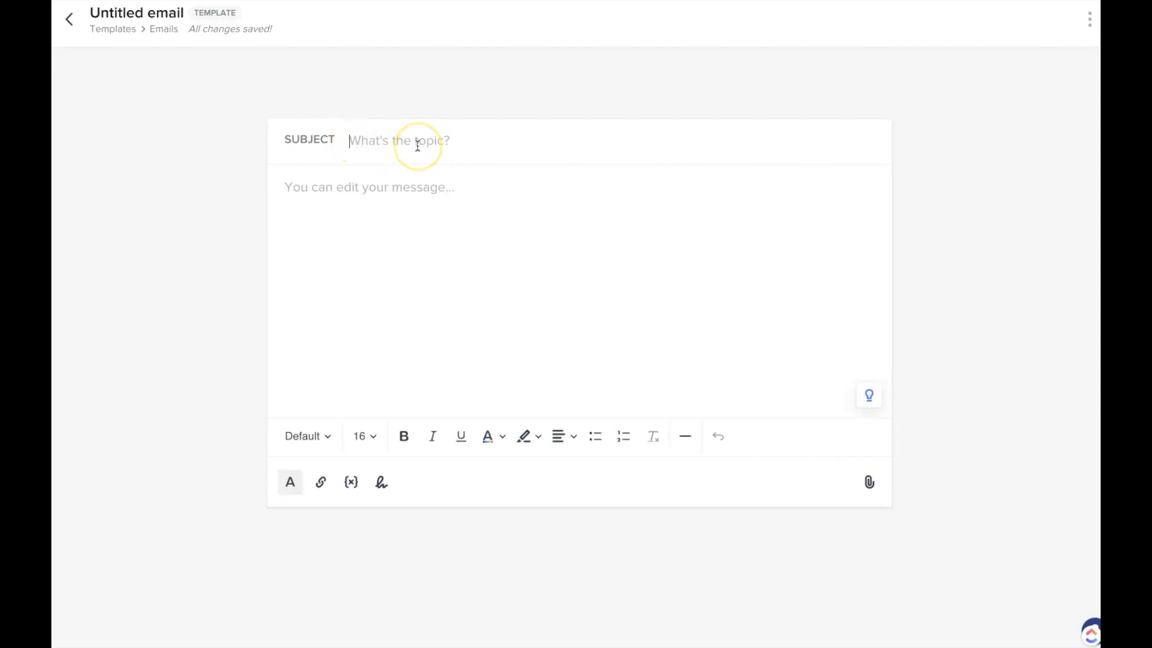
pyautogui.write('Subject')
pyautogui.click(359, 225)
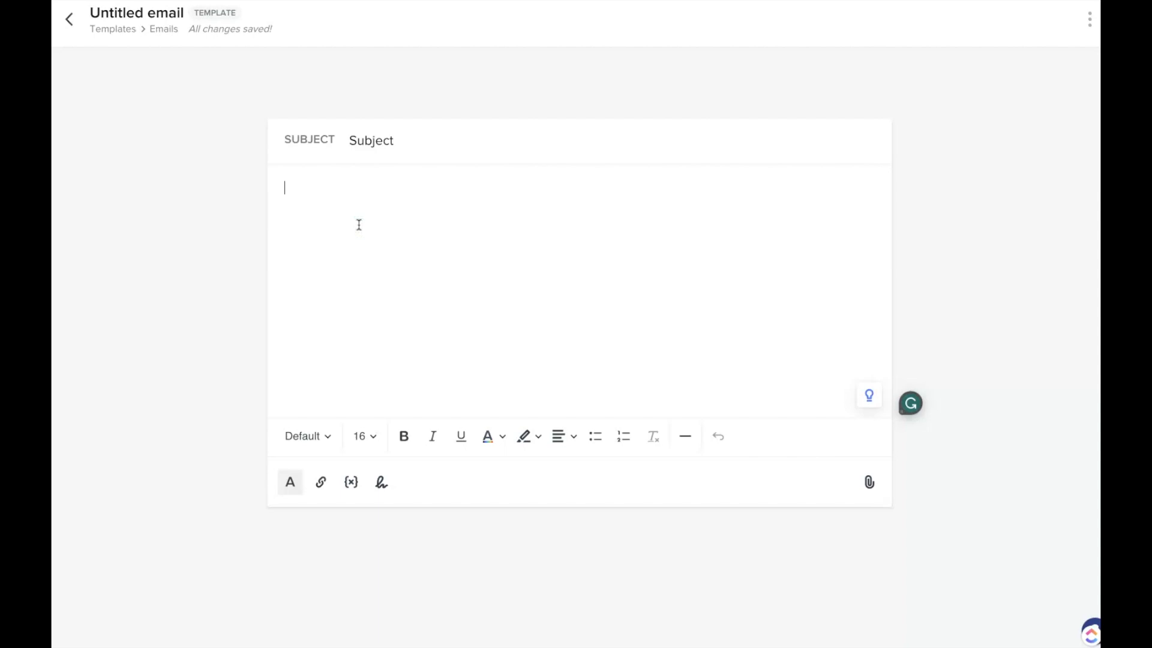
pyautogui.click(351, 484)
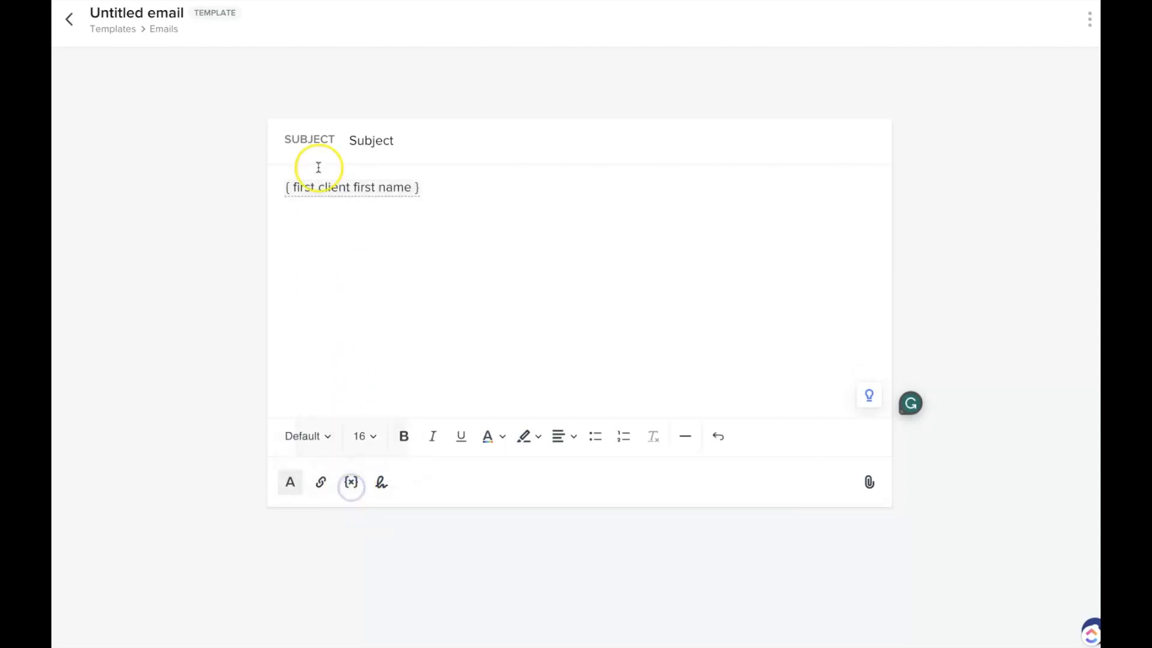
pyautogui.click(429, 189)
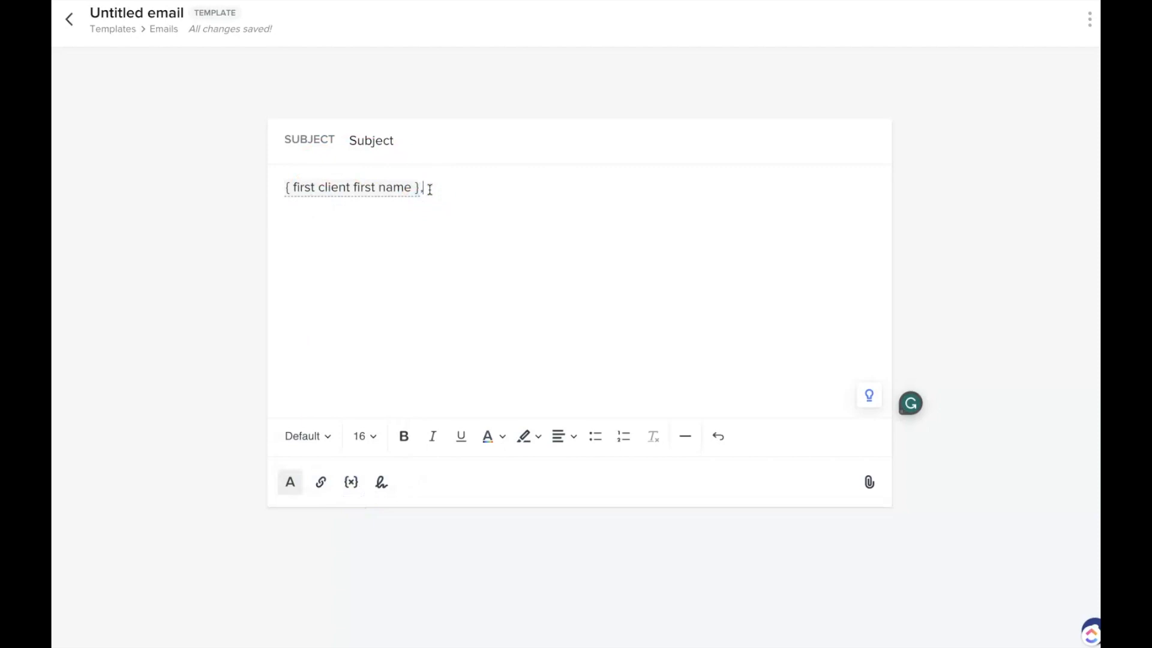
# Add a "Your message" paragraph below the client name field and insert the email signature beneath it
pyautogui.press('Return')
pyautogui.press('Return')
pyautogui.write('Your message')
pyautogui.click(450, 222)
pyautogui.press('Return')
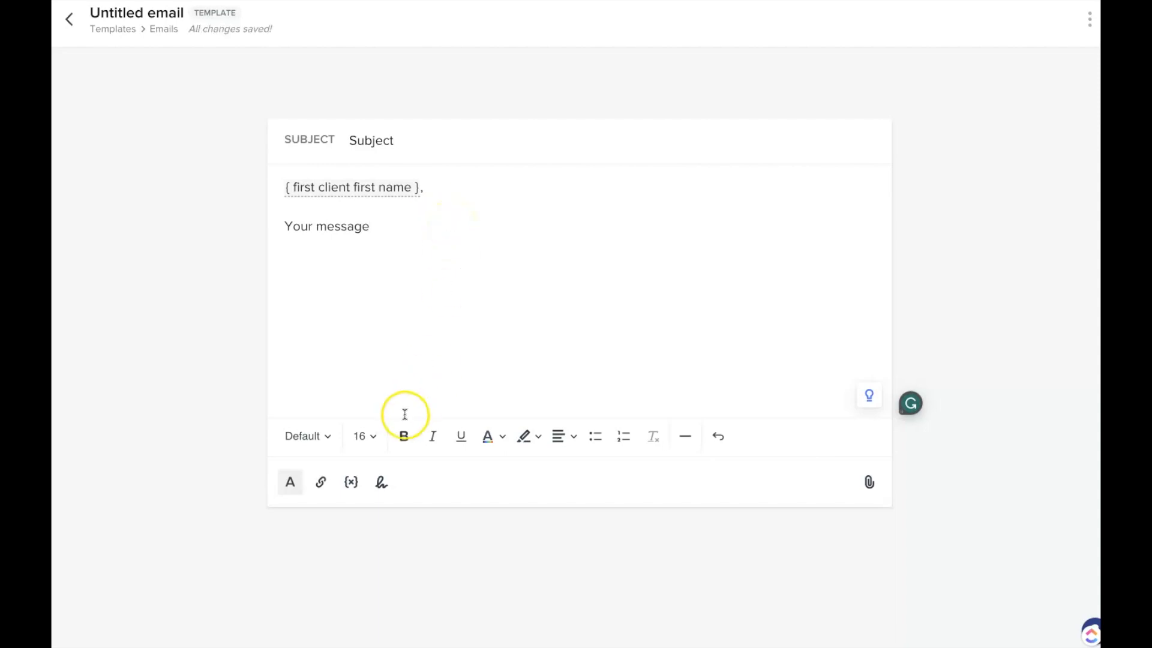
pyautogui.click(382, 484)
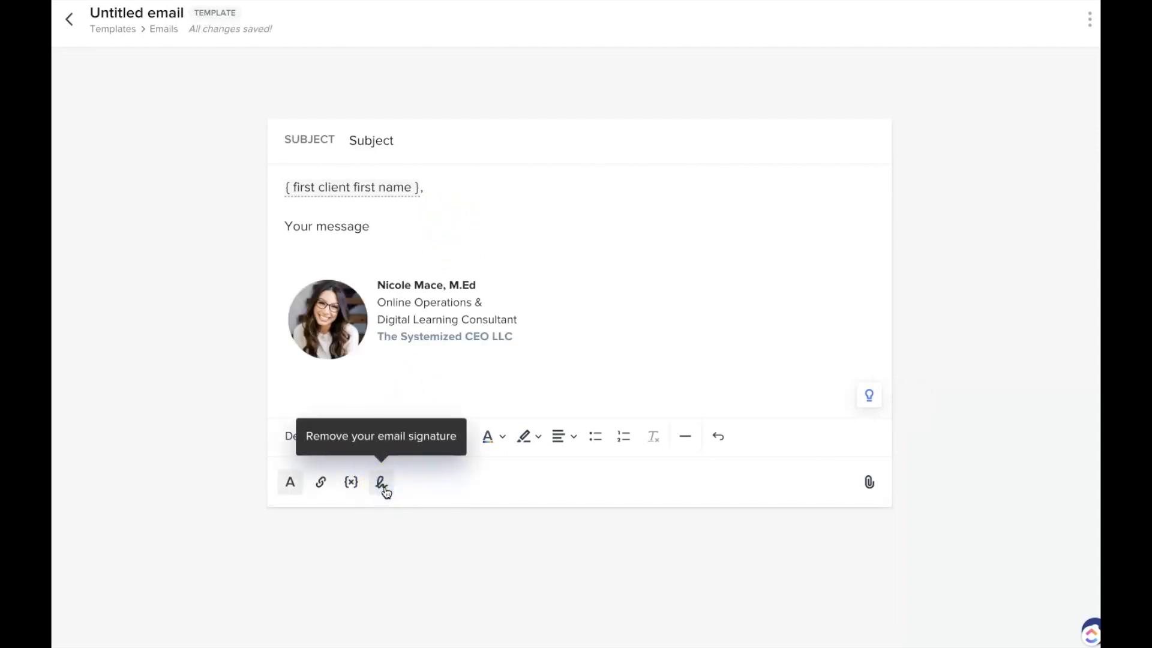
# Make the "Your message" text in the email body bold
pyautogui.click(291, 484)
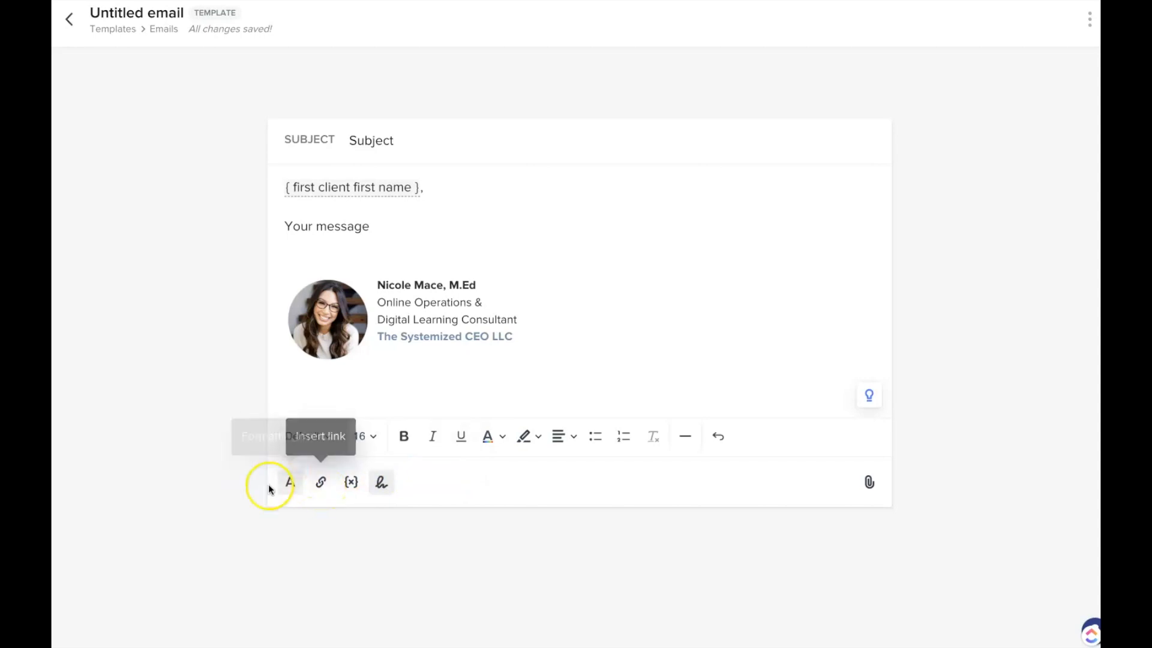
pyautogui.click(324, 221)
pyautogui.tripleClick(325, 221)
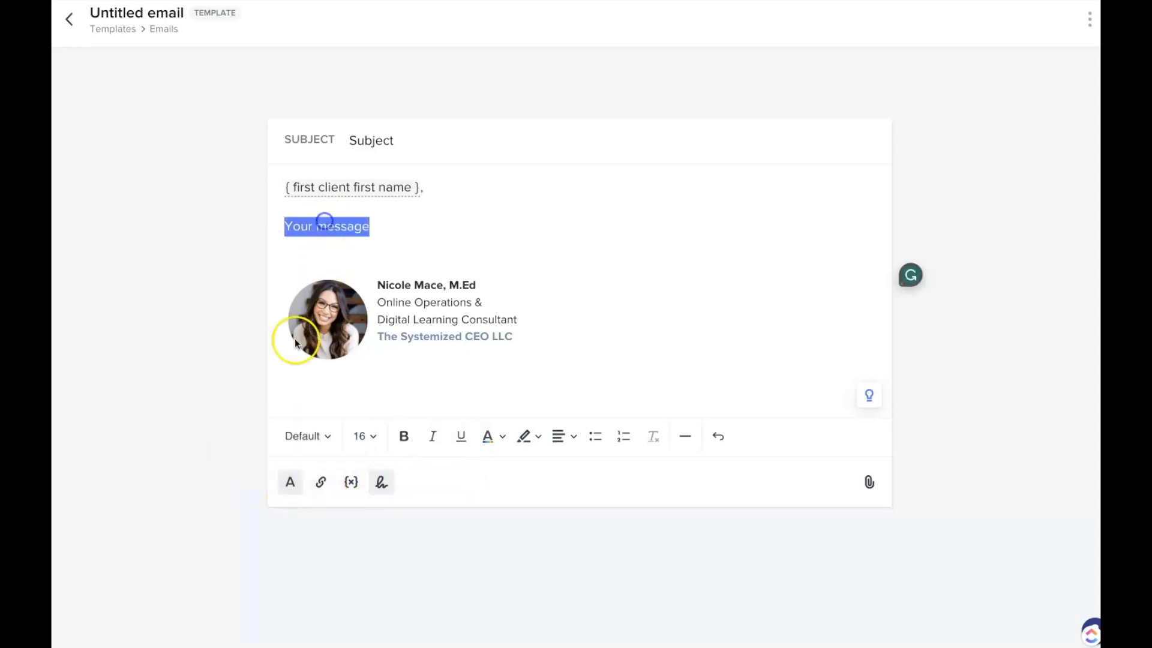
pyautogui.click(291, 482)
pyautogui.click(289, 454)
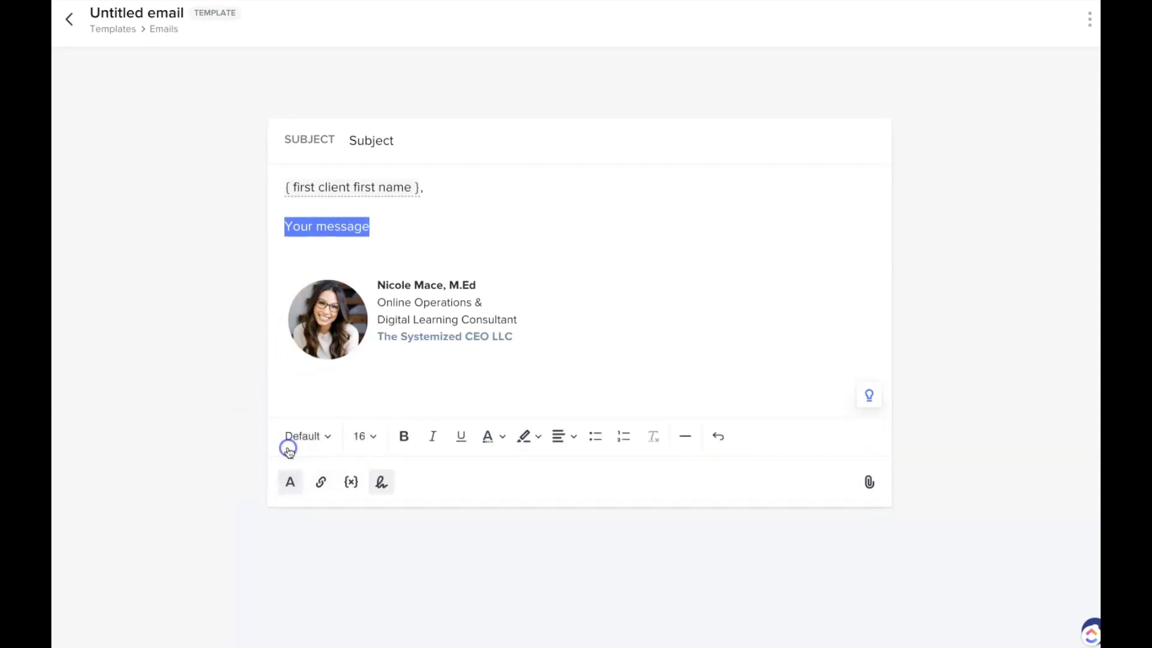
pyautogui.click(404, 437)
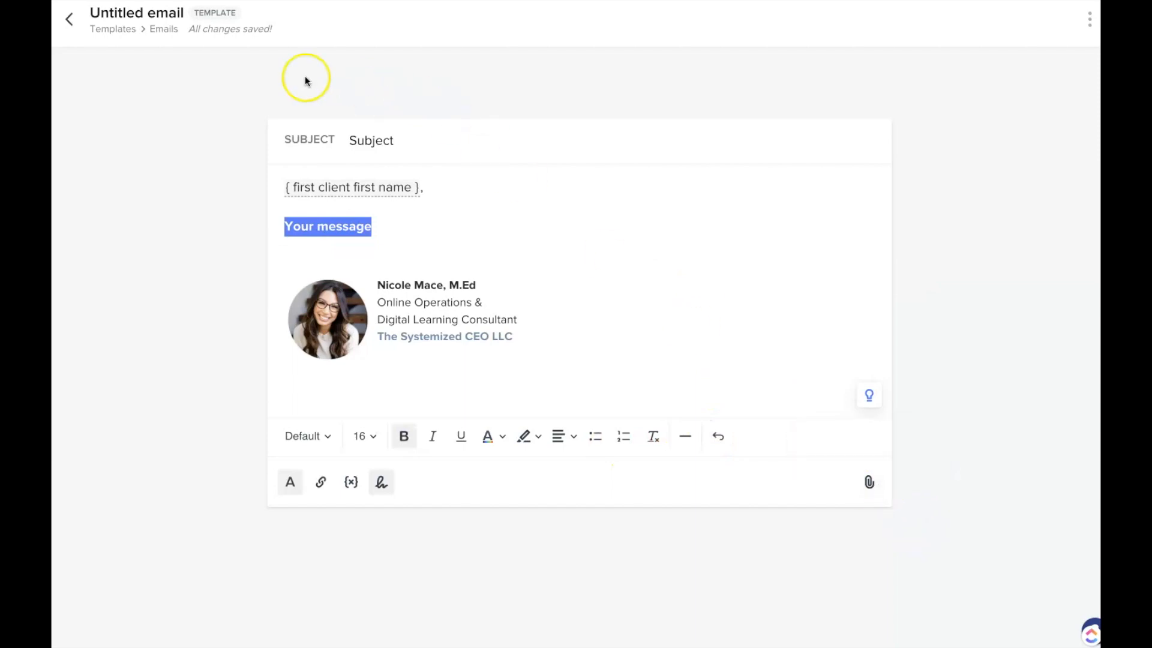
# Rename the email template as TEMPLATE TEST and return to the templates overview
pyautogui.click(161, 13)
pyautogui.write('TEMPLAT')
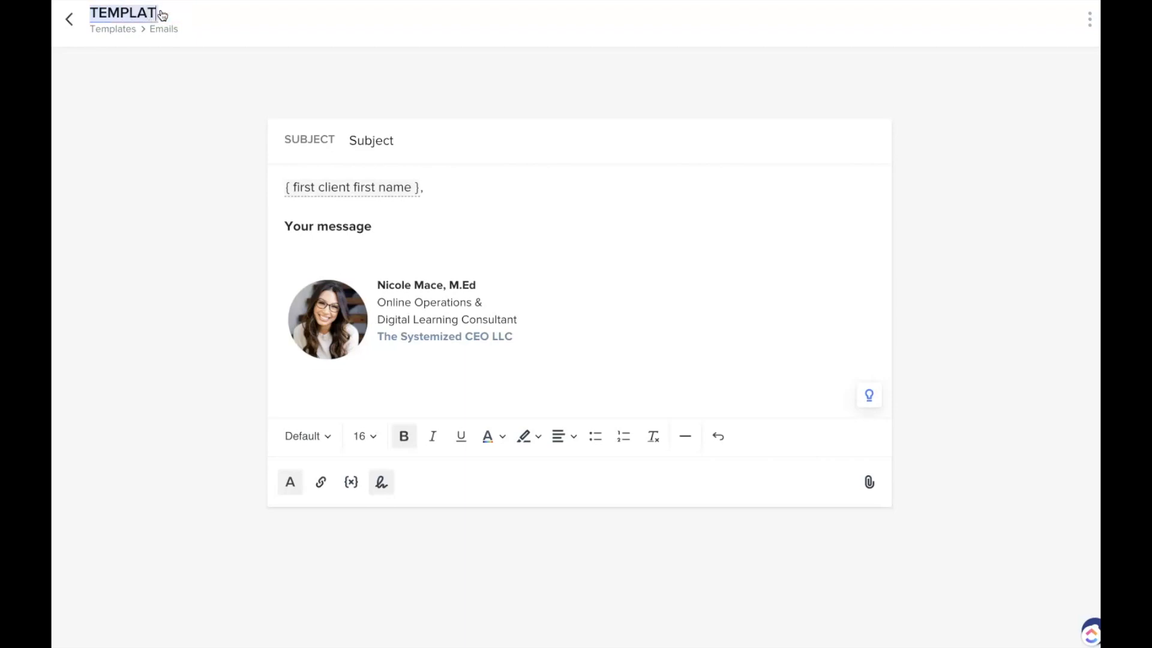
pyautogui.write('E TEST')
pyautogui.click(132, 199)
pyautogui.click(183, 186)
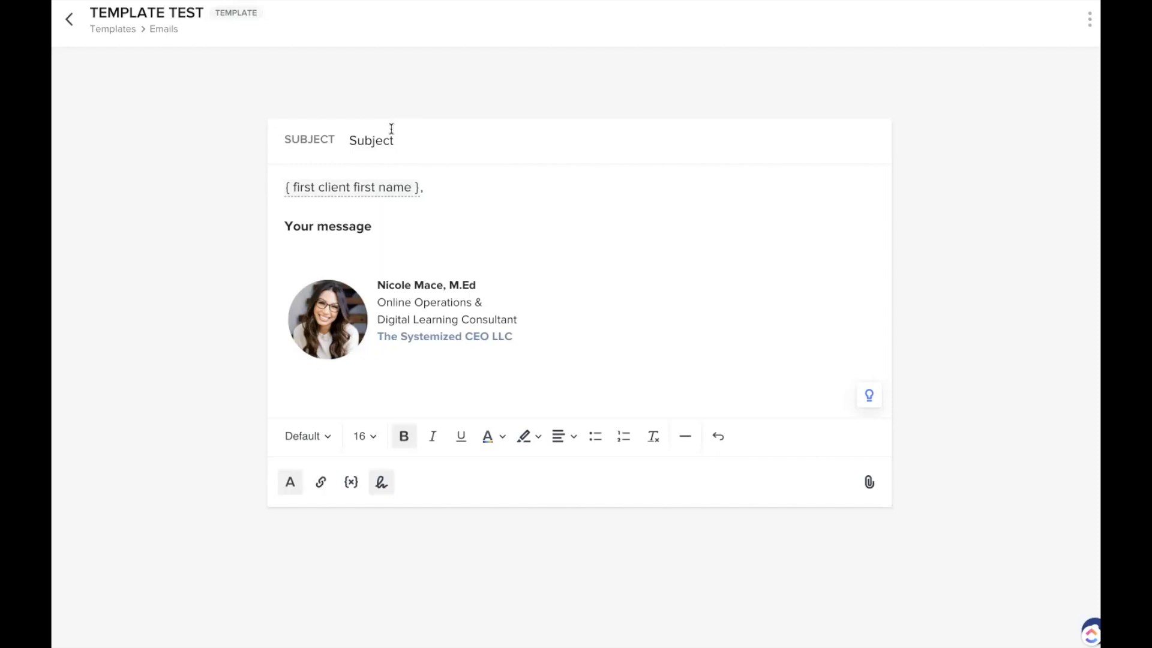
pyautogui.click(69, 19)
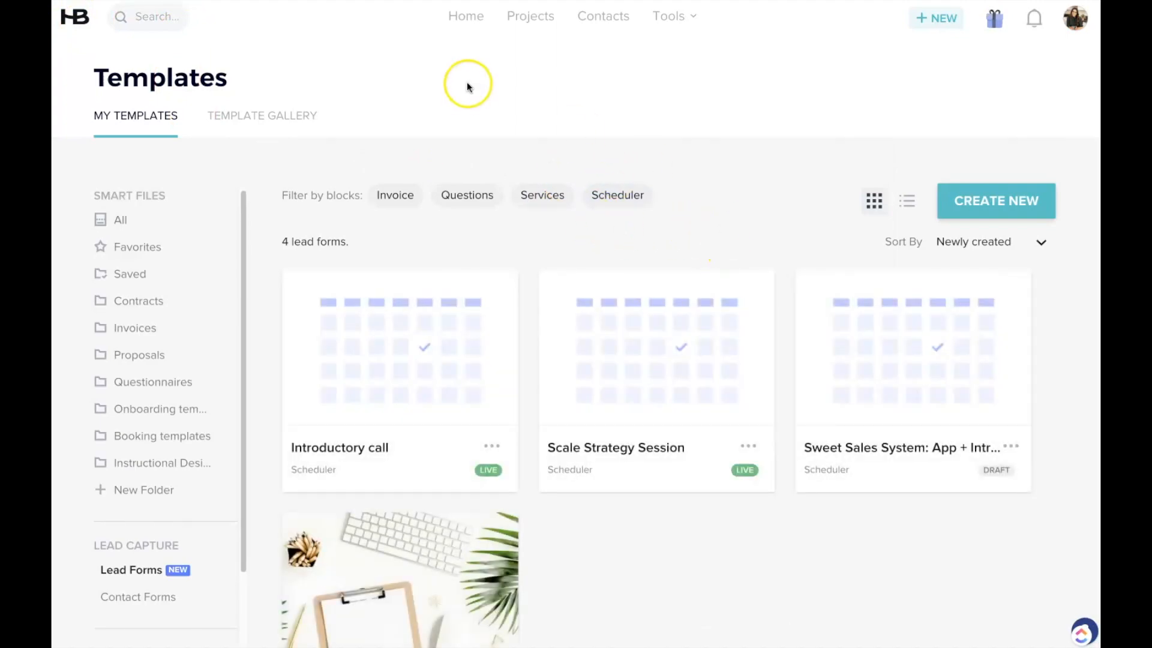
# Open the Inquiry-stage project from the pipeline and start a new message to its client
pyautogui.click(543, 23)
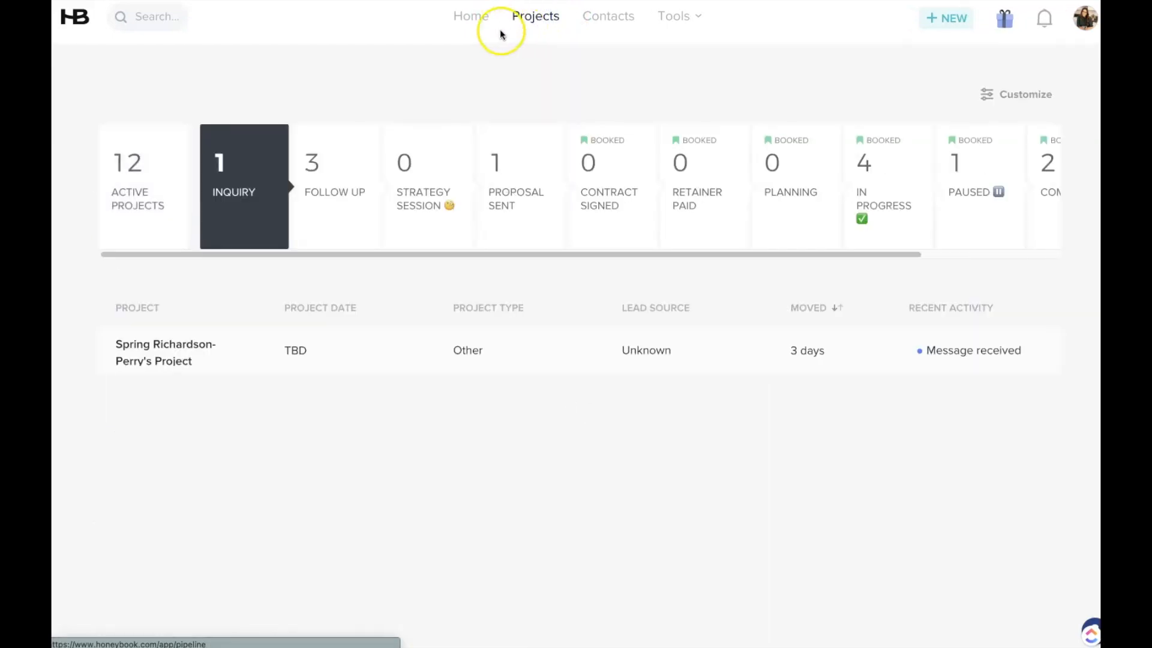
pyautogui.click(155, 360)
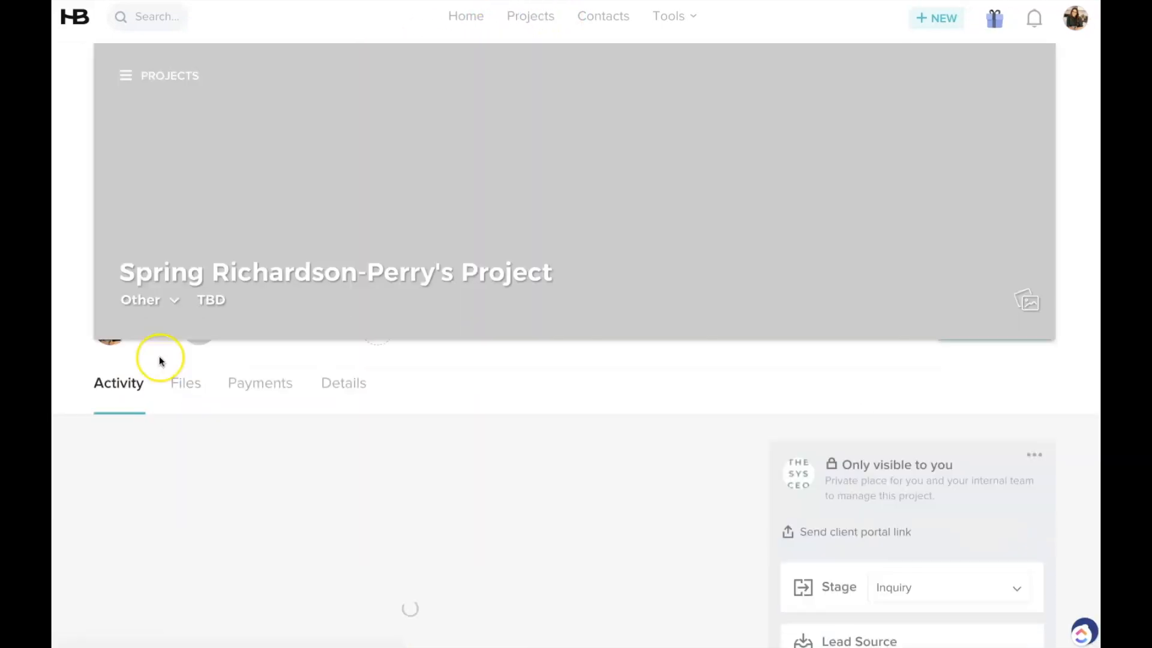
pyautogui.scroll(-3, 596, 419)
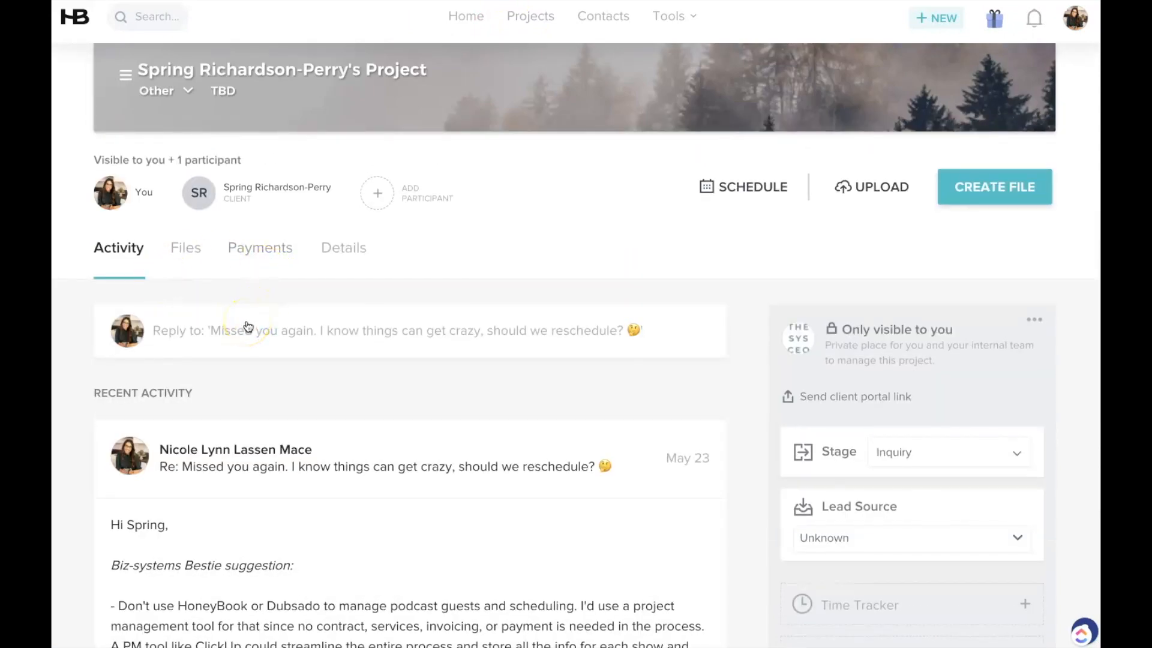
pyautogui.click(120, 252)
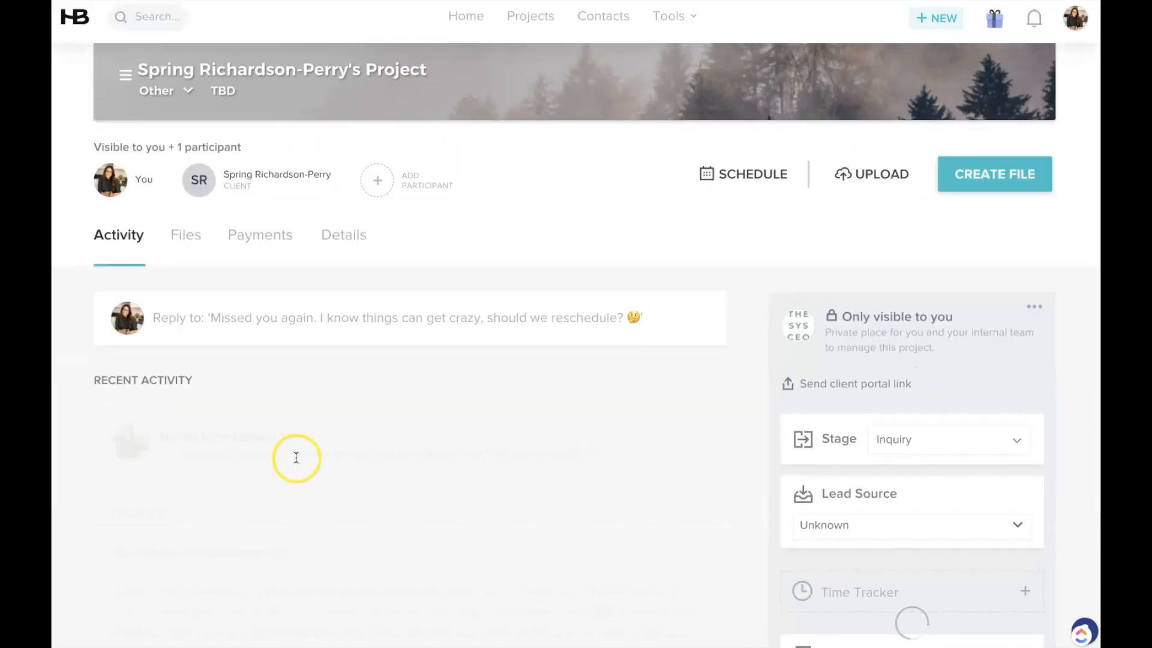
pyautogui.scroll(-1, 296, 458)
pyautogui.click(180, 244)
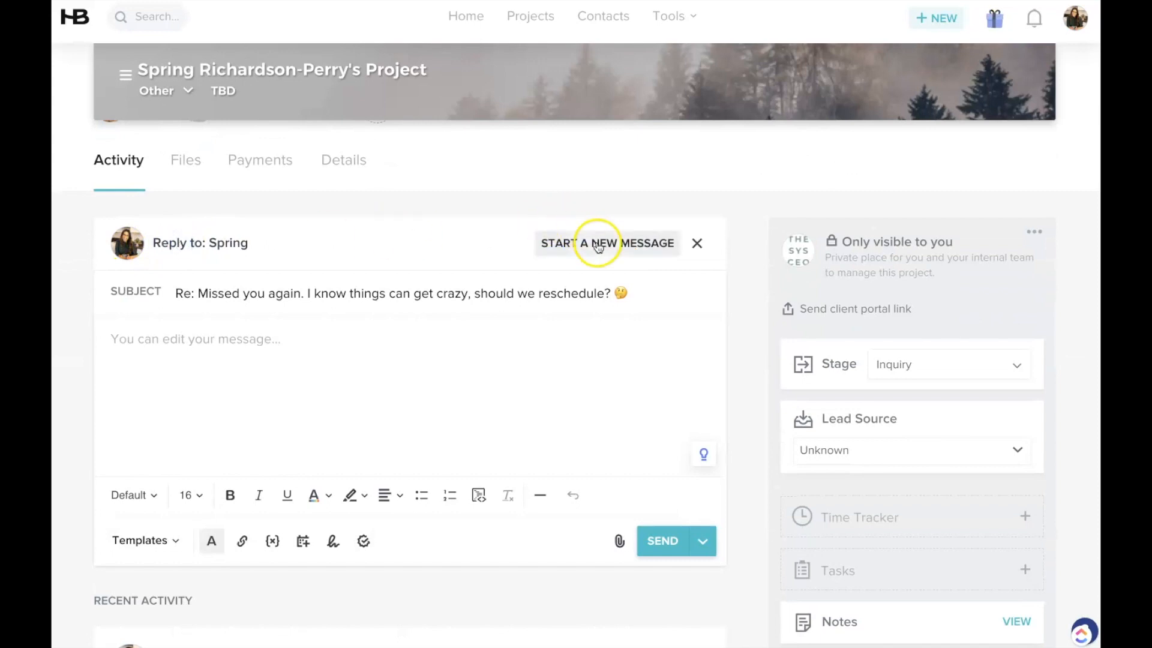
pyautogui.click(597, 243)
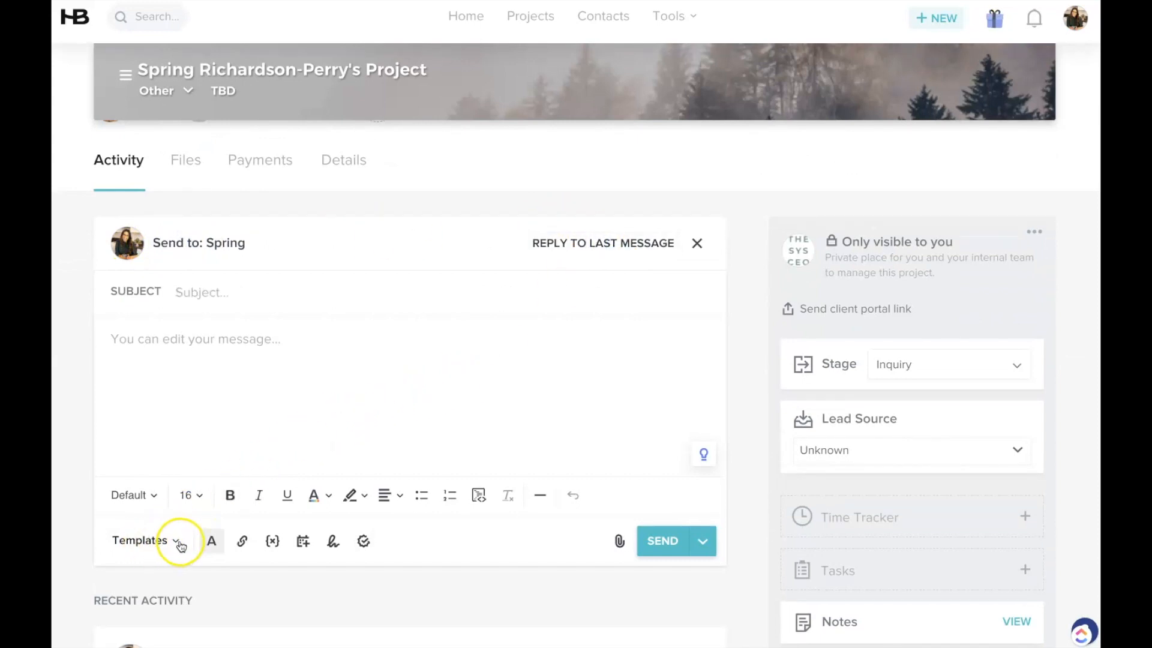
# Fill the new client message from the TEMPLATE TEST email template
pyautogui.click(177, 541)
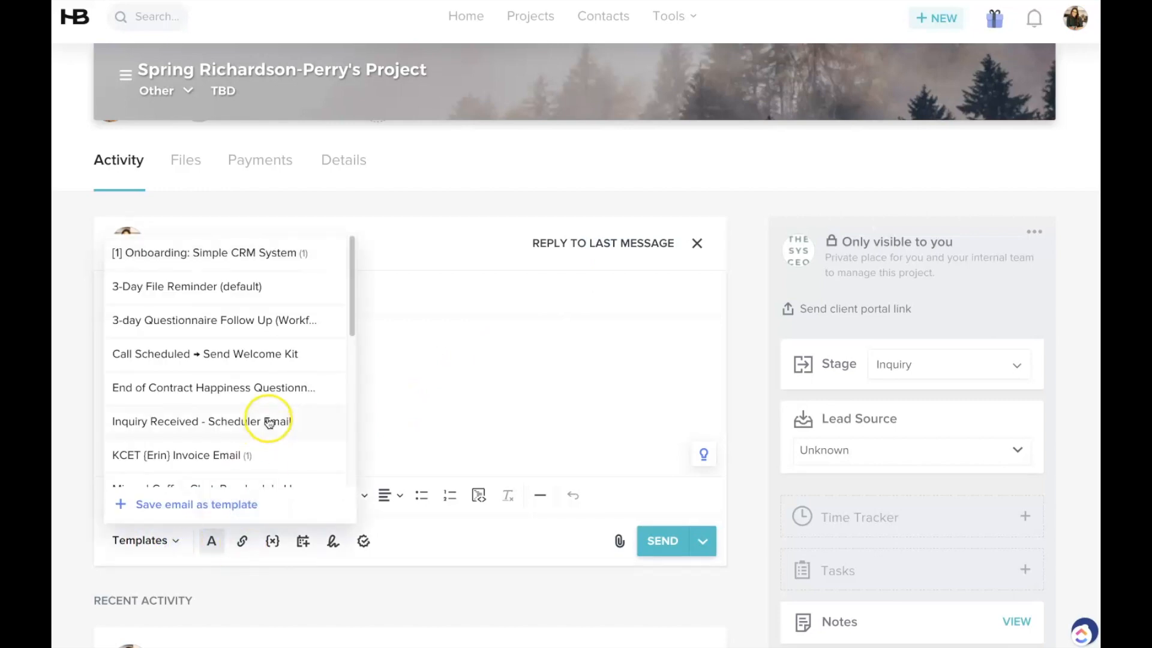
pyautogui.scroll(-8, 267, 423)
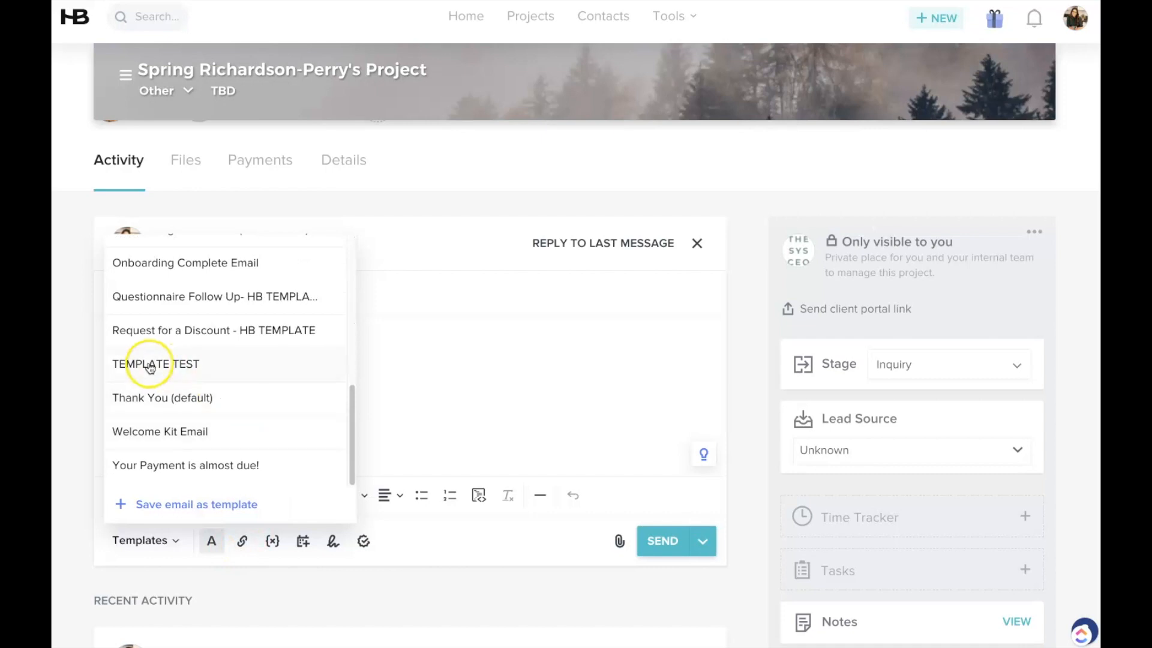
pyautogui.click(149, 364)
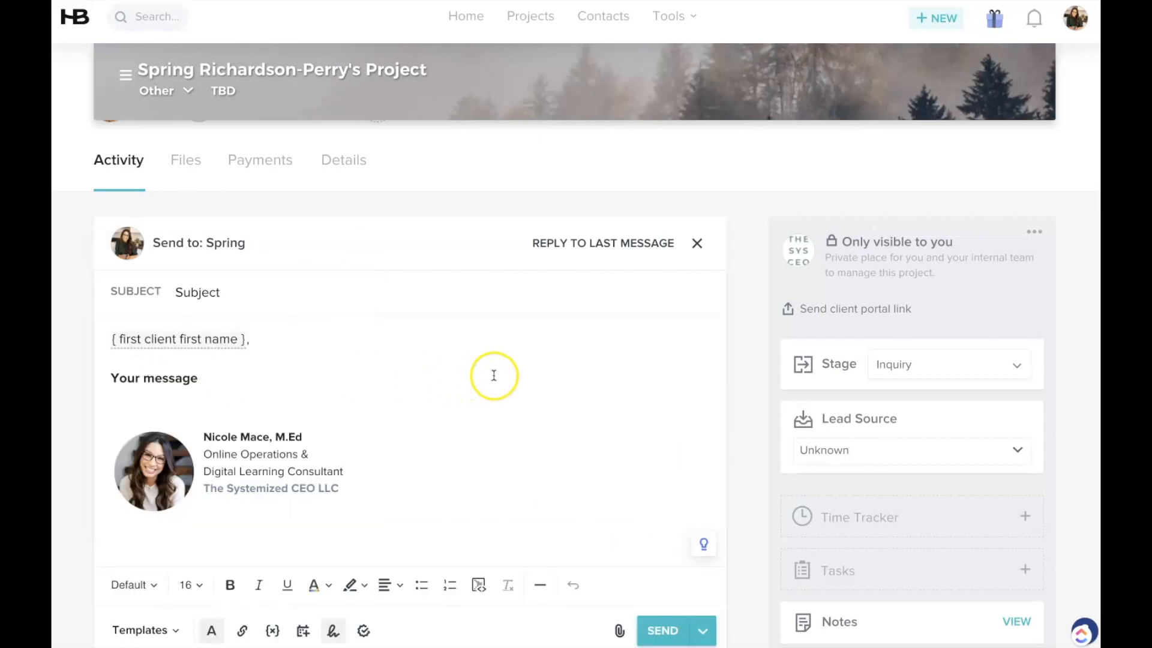
pyautogui.scroll(-3, 494, 375)
pyautogui.scroll(3, 493, 373)
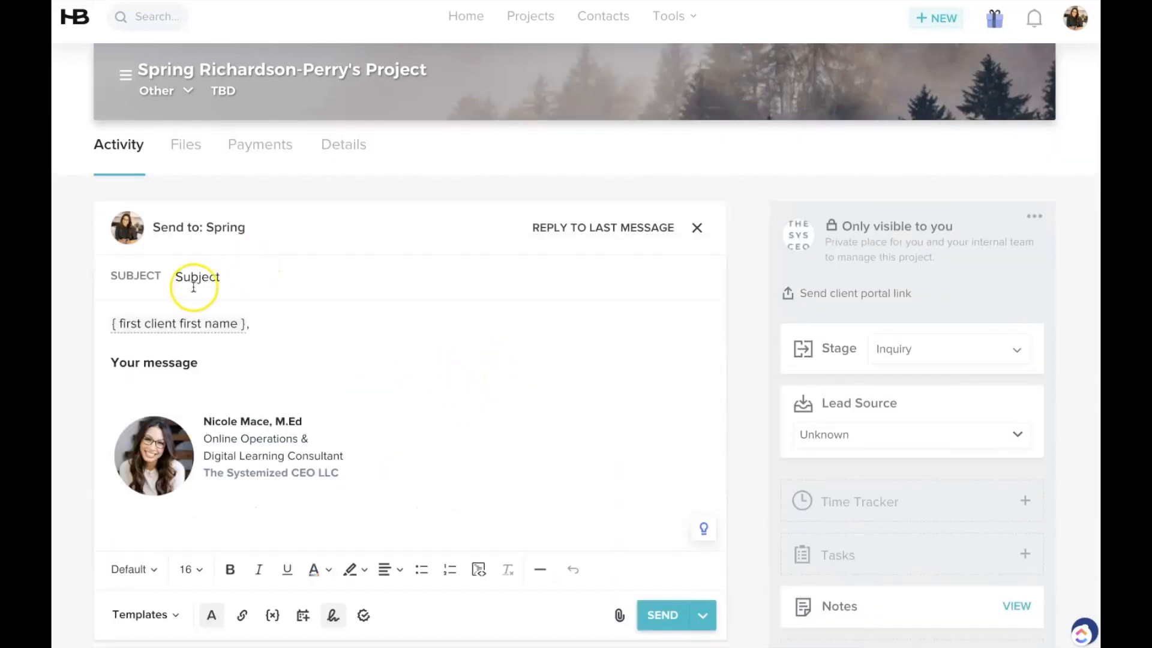
# Insert a Strategy Session booking link with the display text "Book Here" between the message text and the signature
pyautogui.click(231, 386)
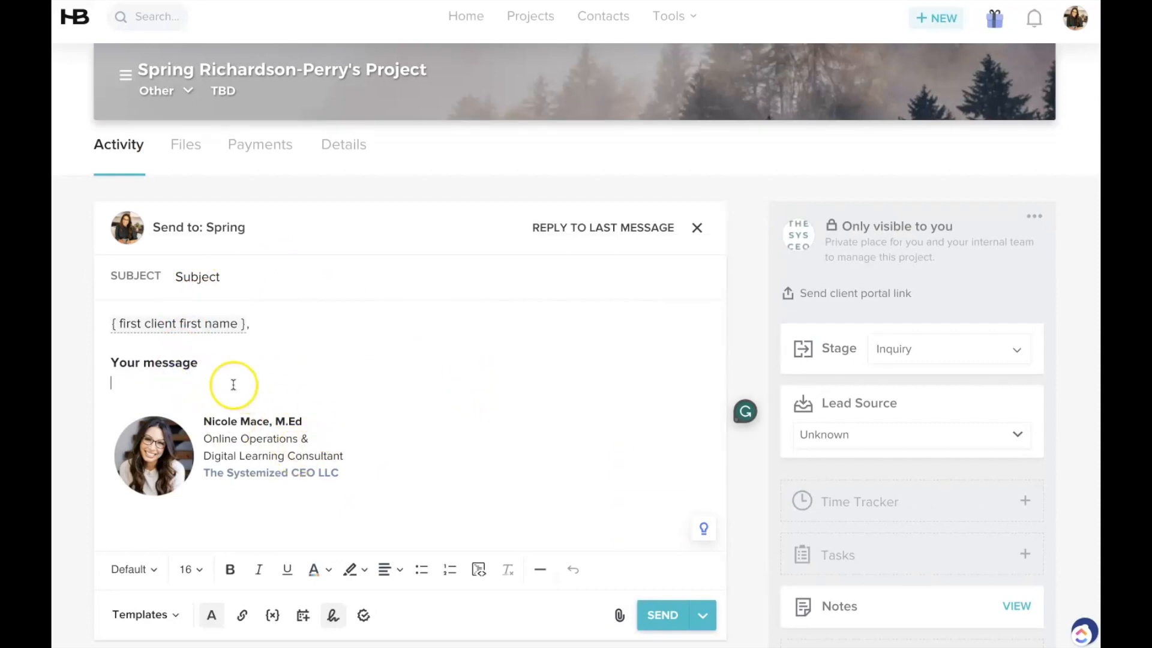
pyautogui.scroll(-1, 474, 491)
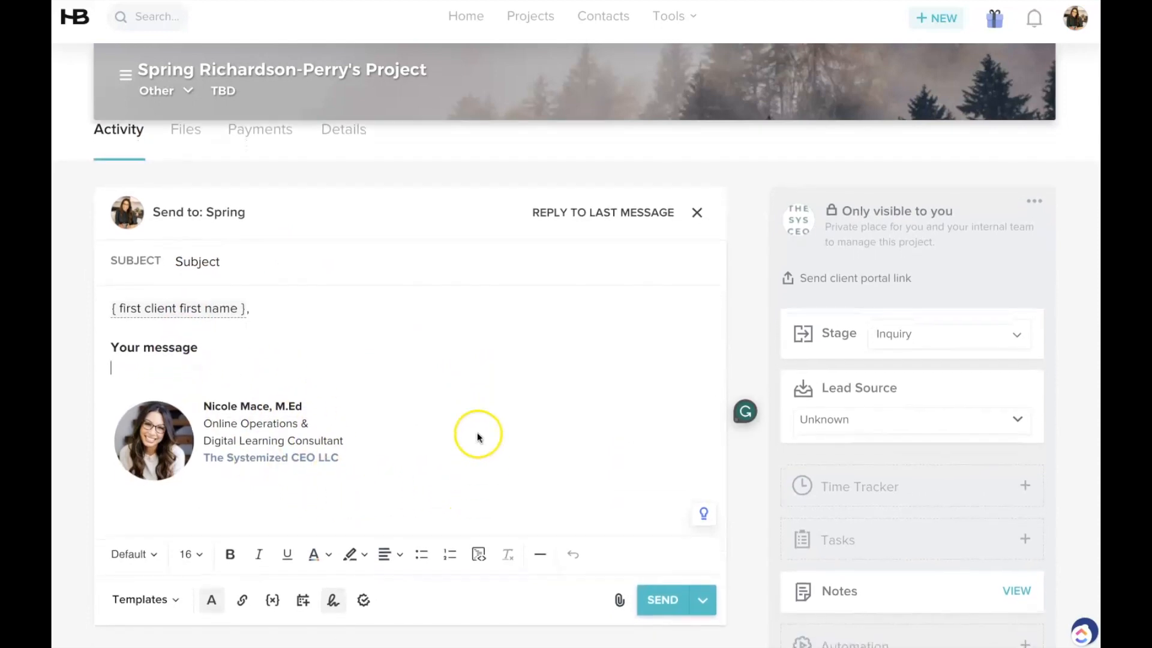
pyautogui.press('Return')
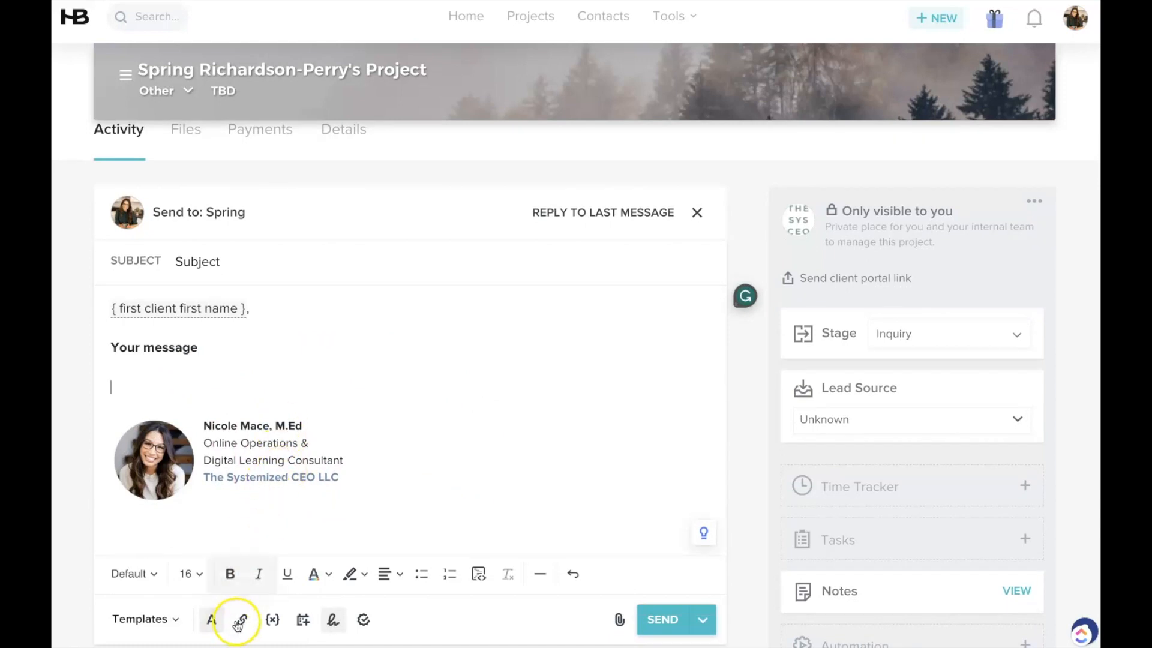
pyautogui.click(303, 621)
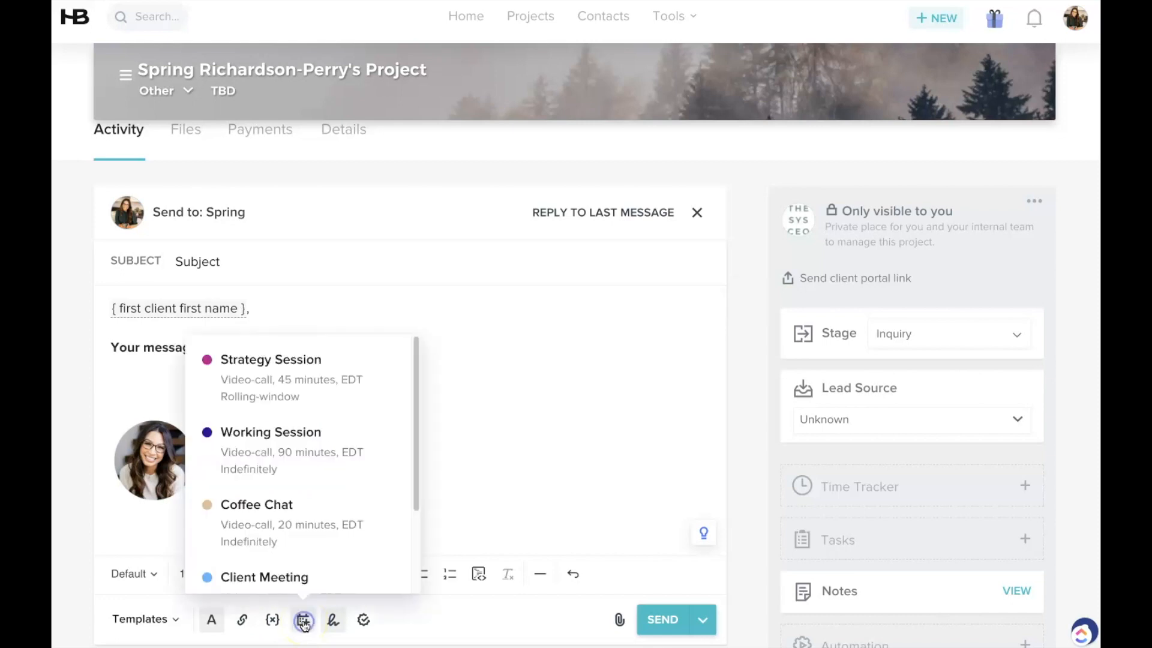
pyautogui.scroll(-1, 288, 438)
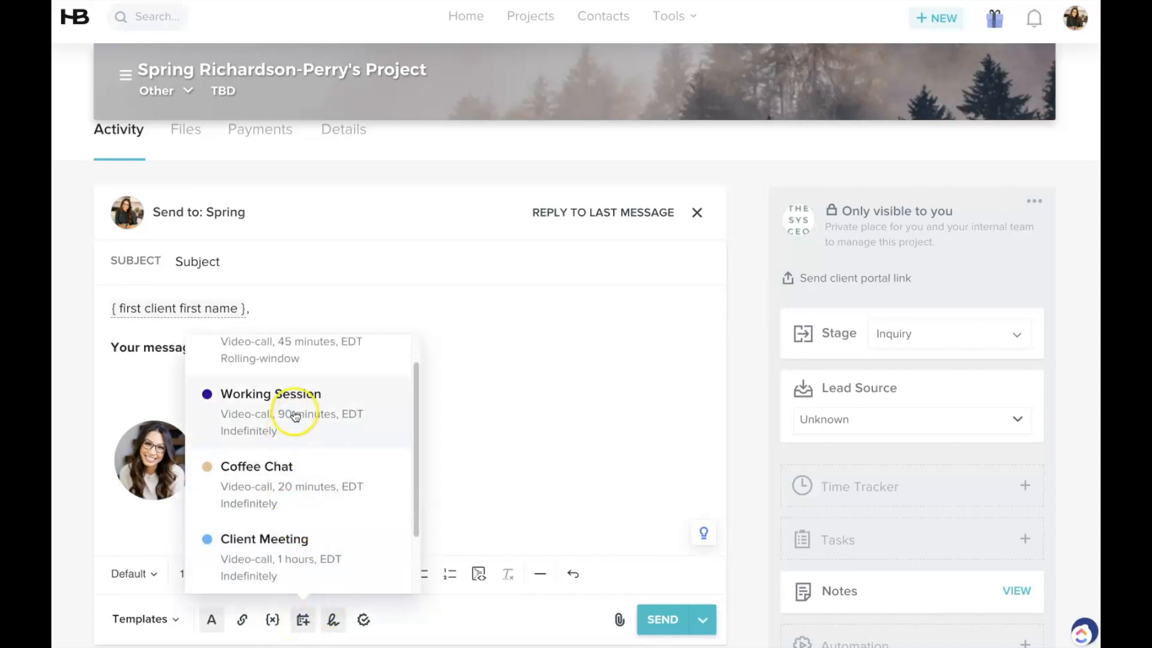
pyautogui.scroll(1, 310, 414)
pyautogui.click(309, 379)
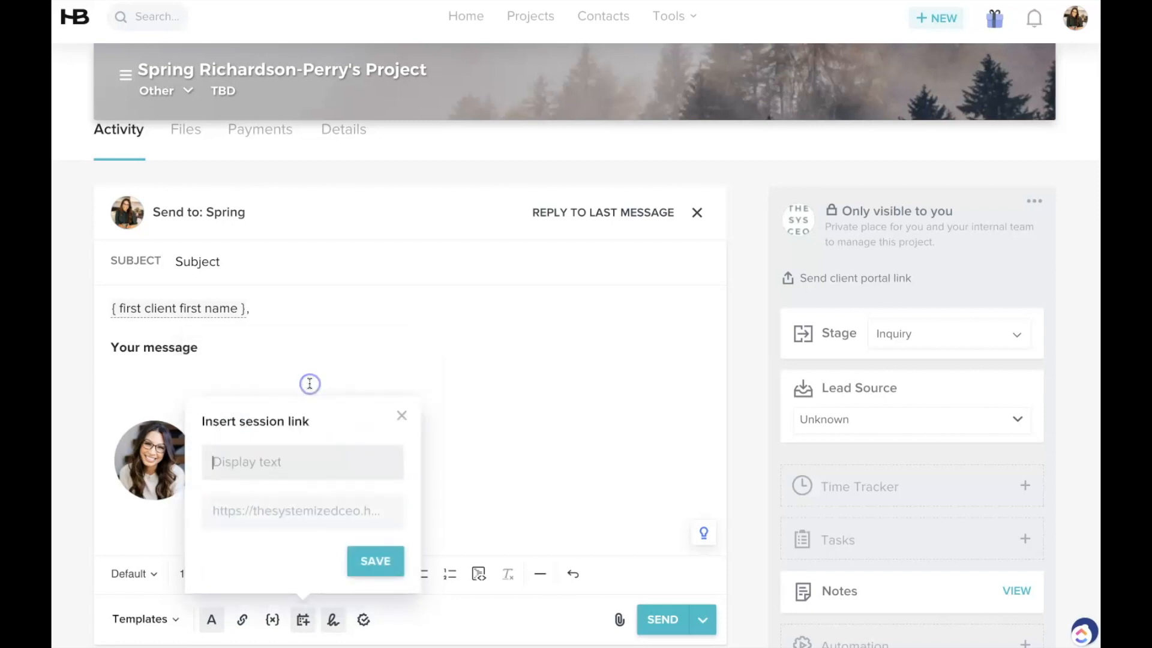
pyautogui.write('Book Here')
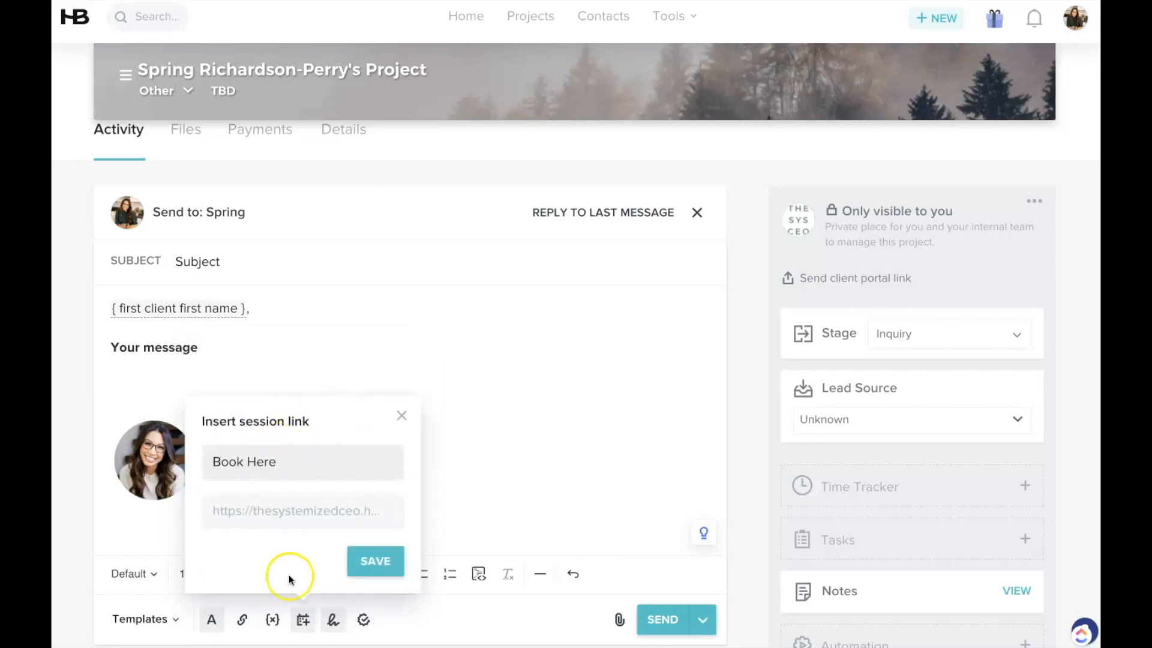
pyautogui.click(396, 564)
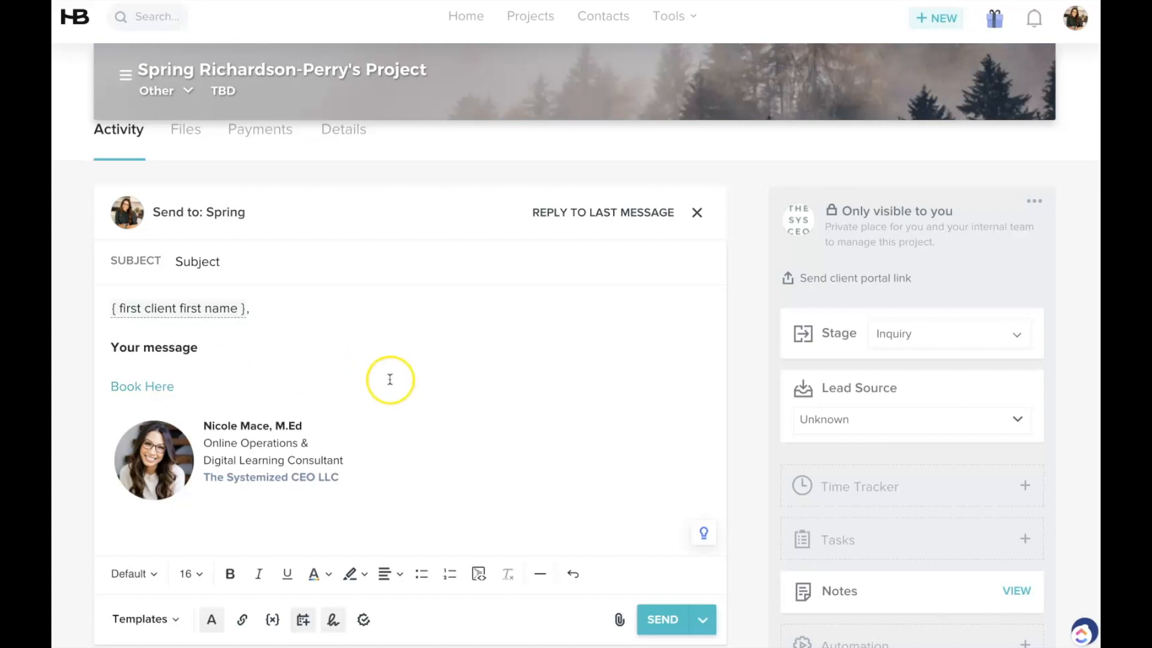
# Schedule the client email to be sent on the custom date Sep 6, 2023
pyautogui.scroll(-1, 610, 463)
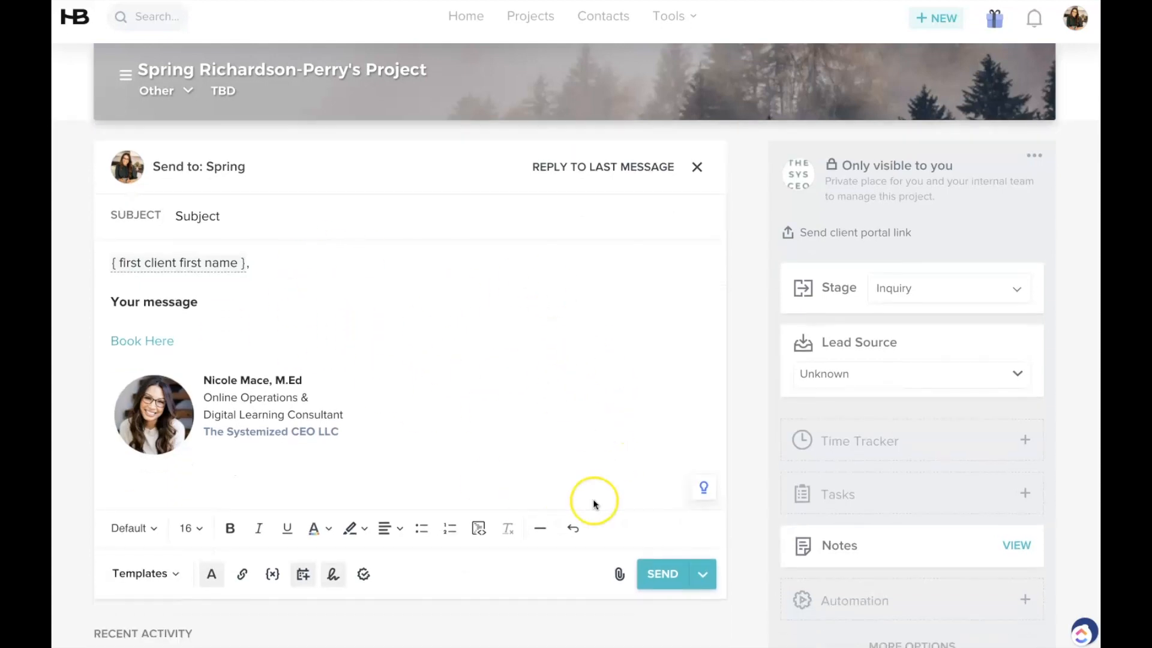
pyautogui.click(700, 581)
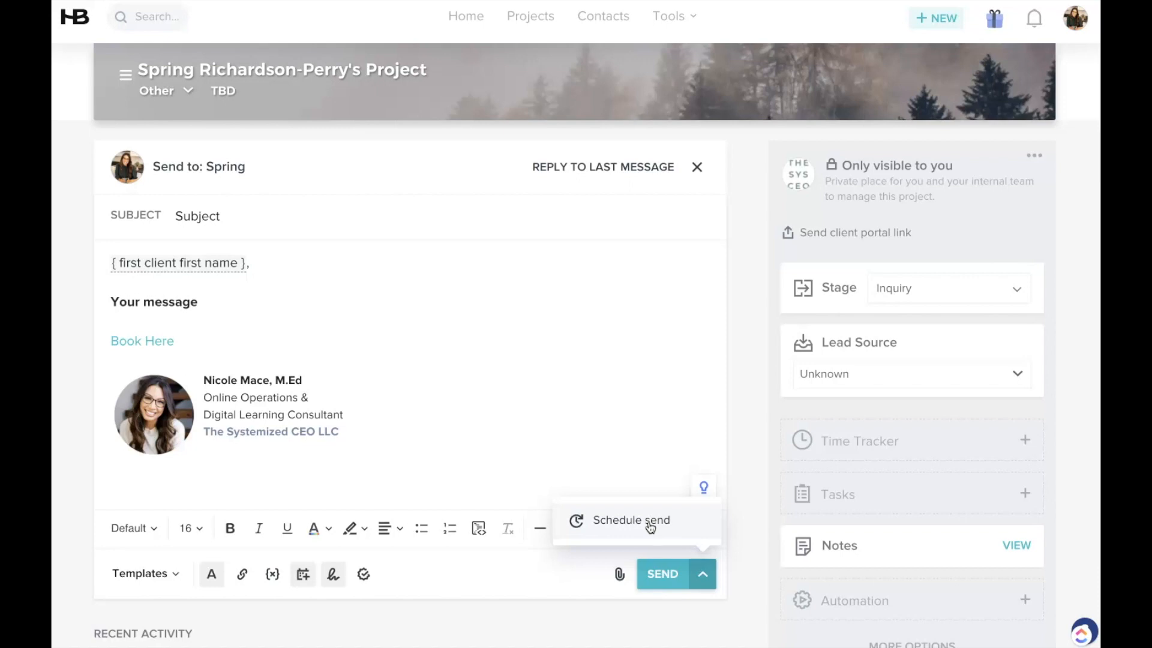
pyautogui.click(649, 527)
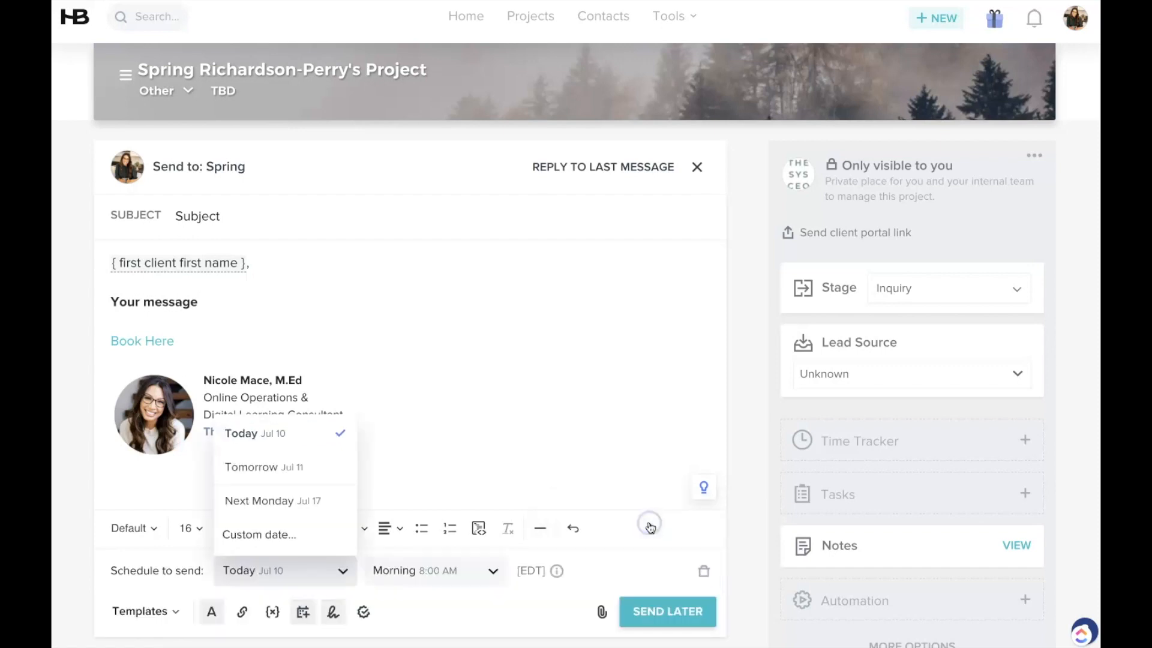
pyautogui.click(279, 533)
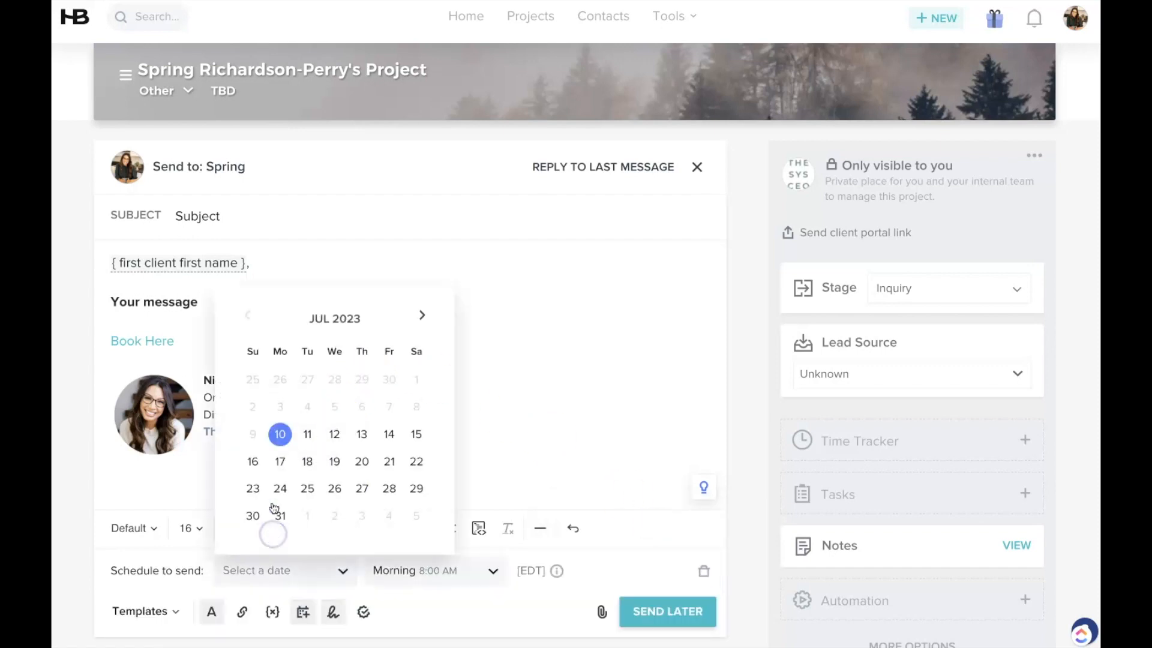
pyautogui.click(420, 310)
pyautogui.click(421, 341)
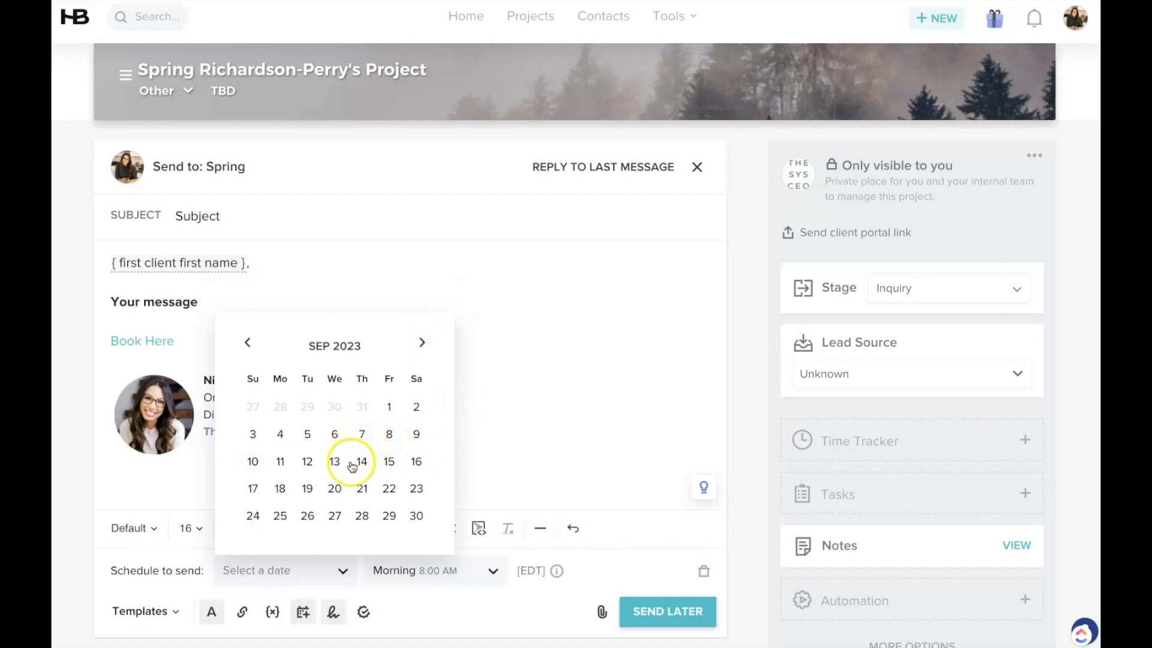
pyautogui.click(334, 437)
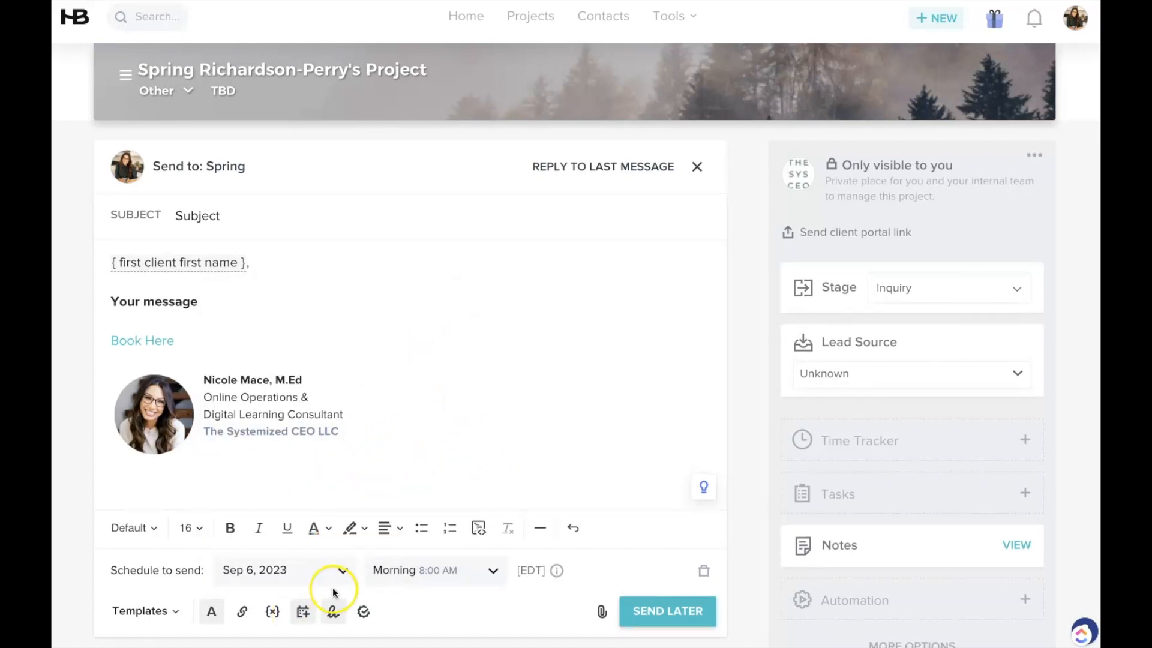
# Switch to the Canva video series presentation and view the Page 4 slide about the HB Set Up Checklist for Consultants
pyautogui.scroll(-1, 329, 586)
pyautogui.click(418, 510)
pyautogui.click(418, 511)
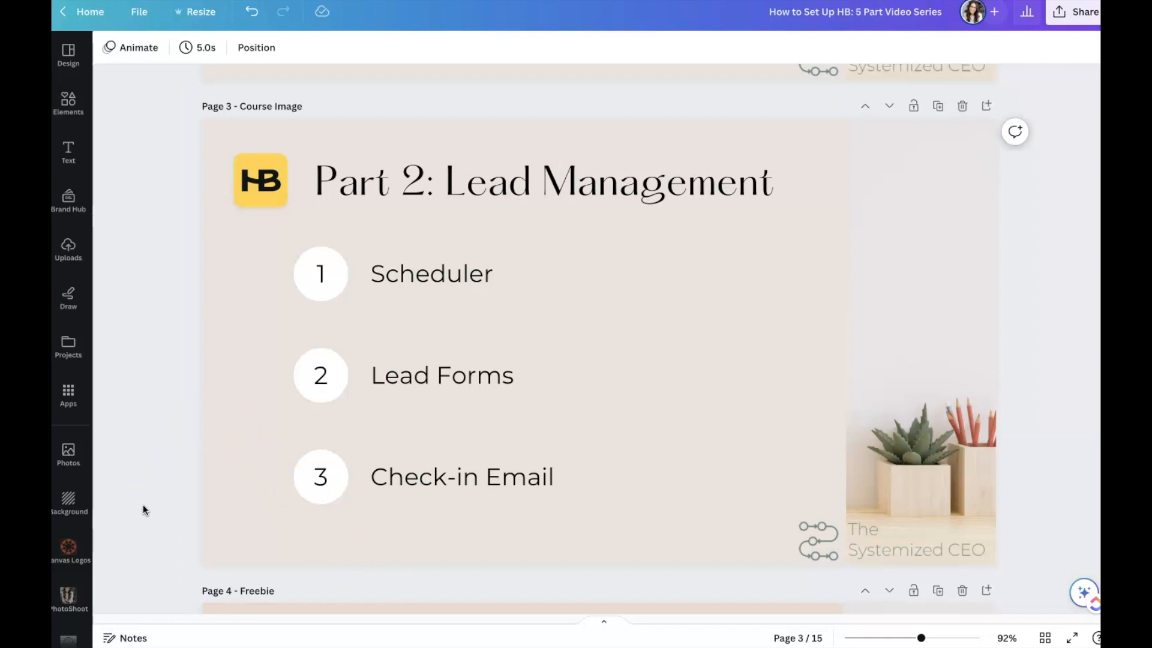
pyautogui.click(159, 501)
pyautogui.scroll(-8, 149, 498)
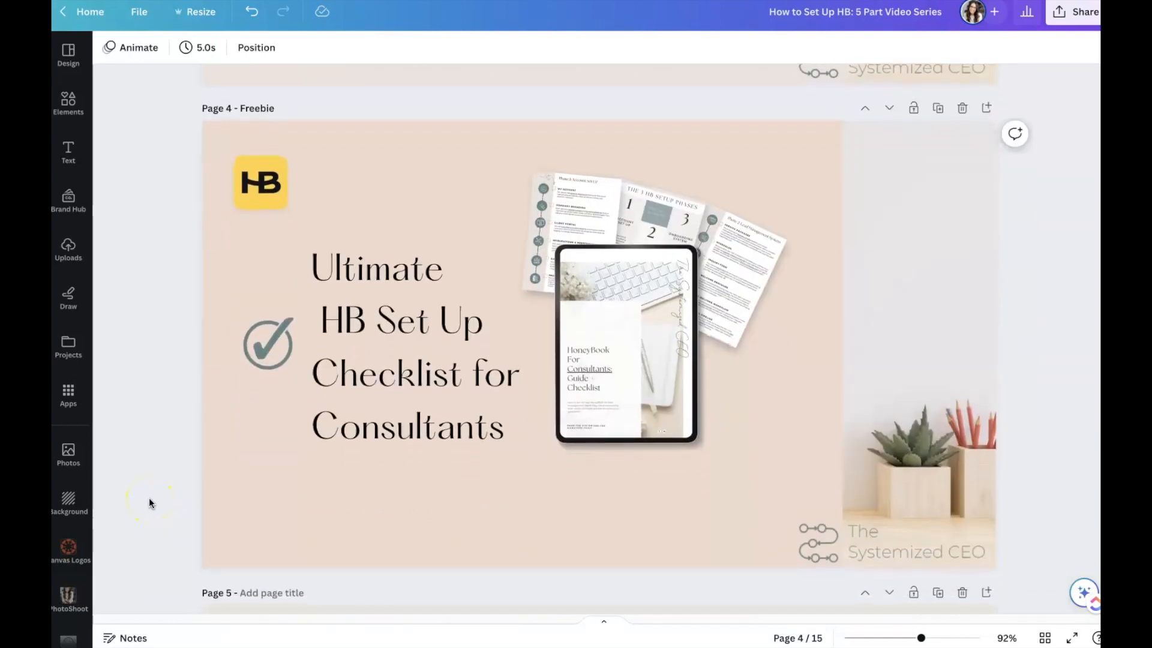
pyautogui.scroll(-1, 149, 432)
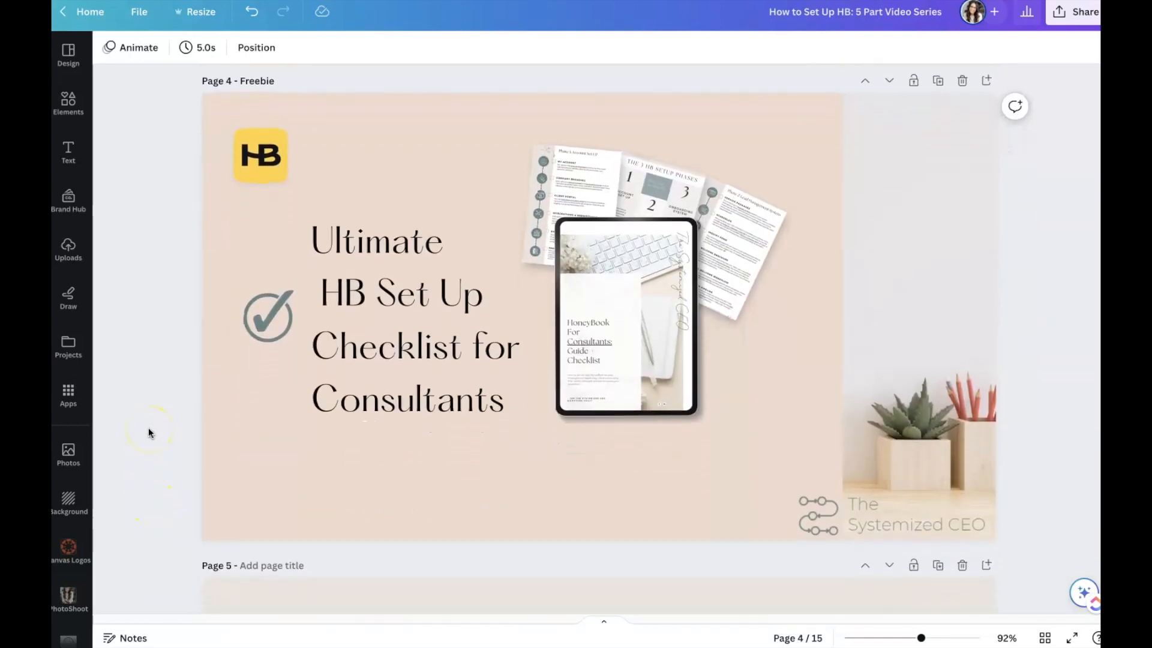